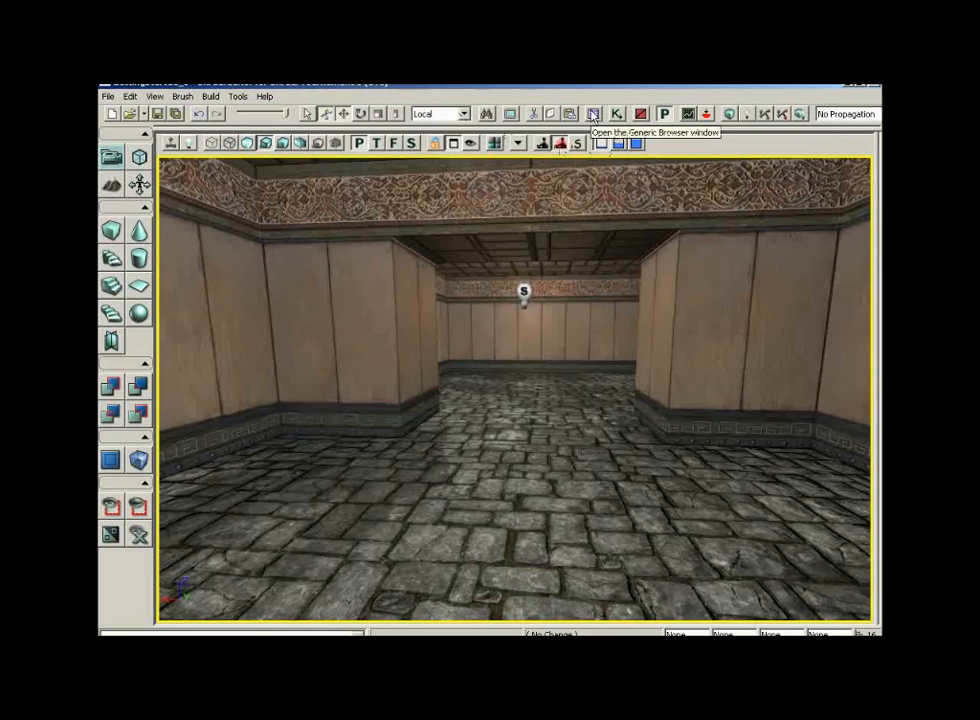
Open the Generic Browser and go to the Environments content folder for opening packages
left_click(592, 116)
left_click(126, 157)
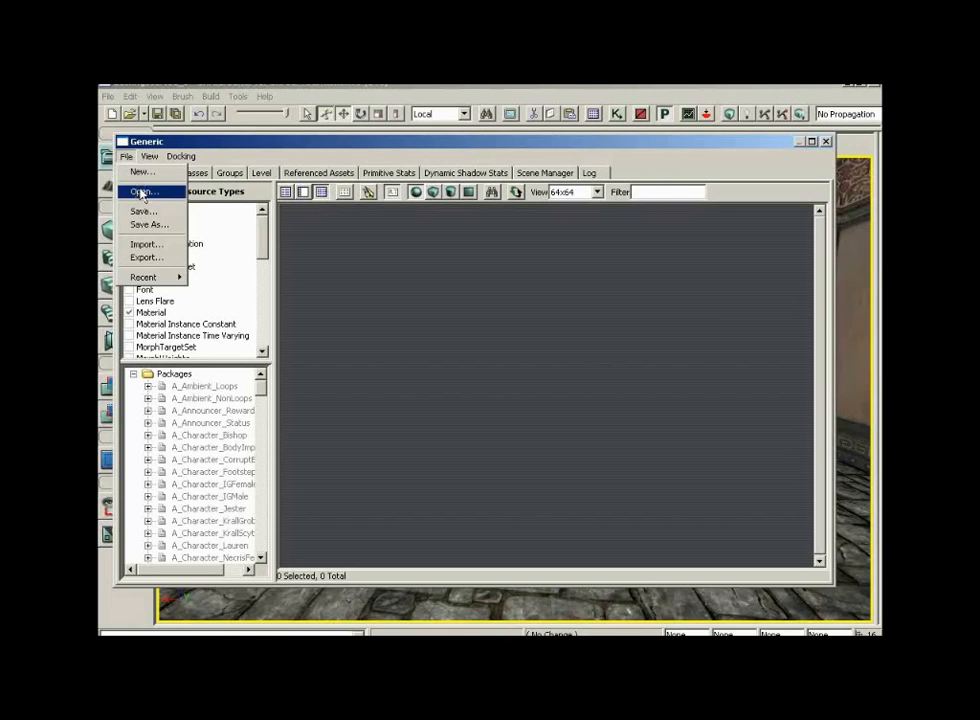
left_click(143, 191)
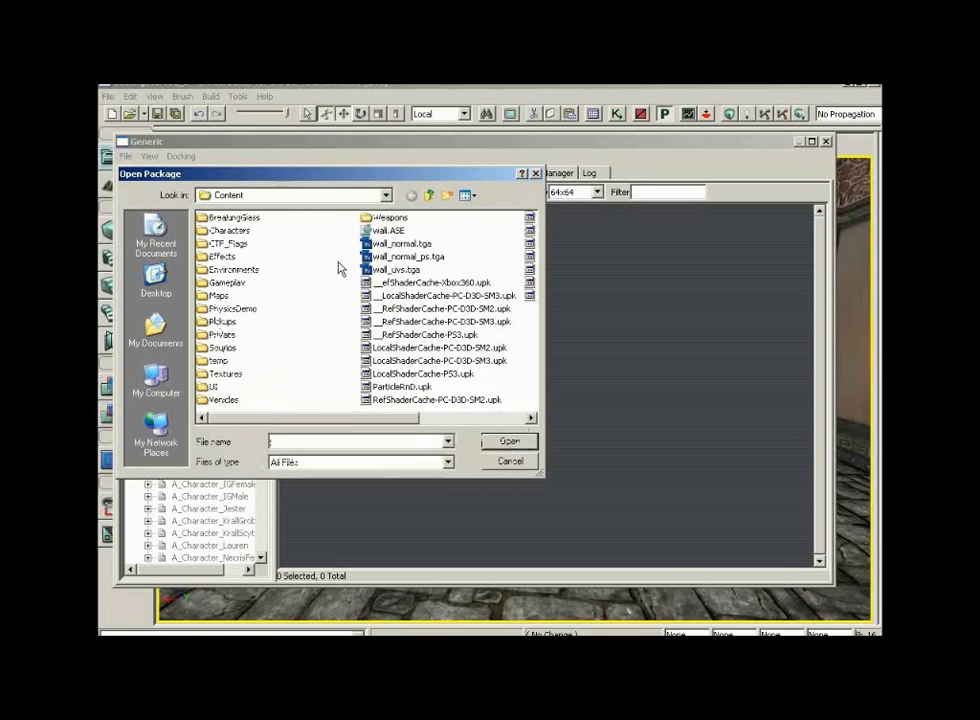
double_click(236, 270)
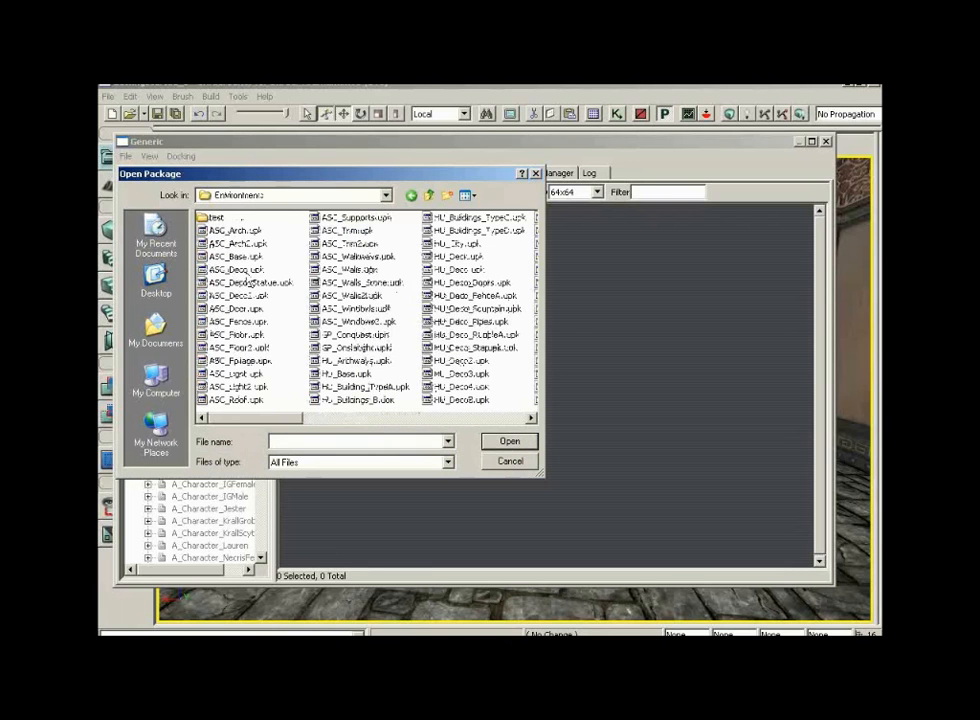
Load the packages ASC_Arch2, ASC_Deco, ASC_Deco_Statue, ASC_Light, ASC_Light2 and ASC_Supports together
left_click(230, 244)
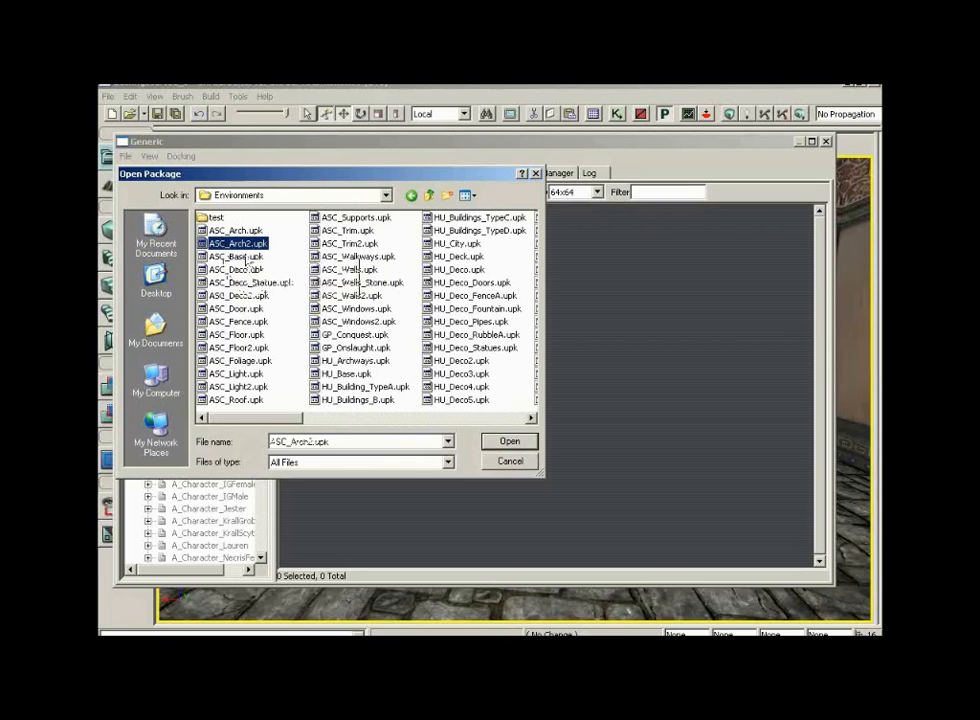
left_click(237, 269, "ctrl")
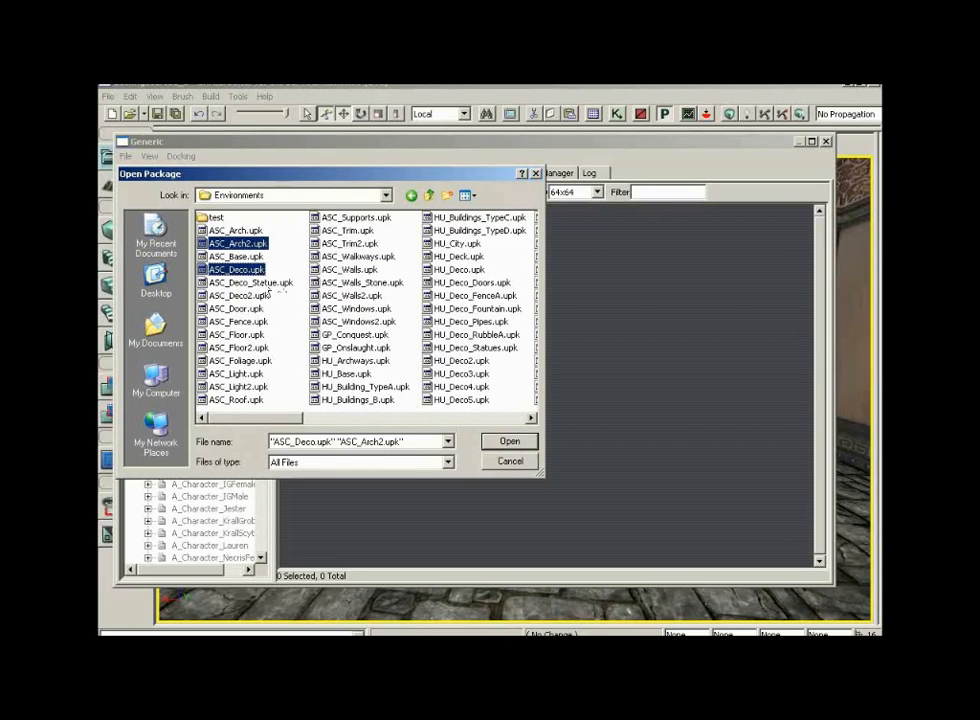
left_click(255, 283, "ctrl")
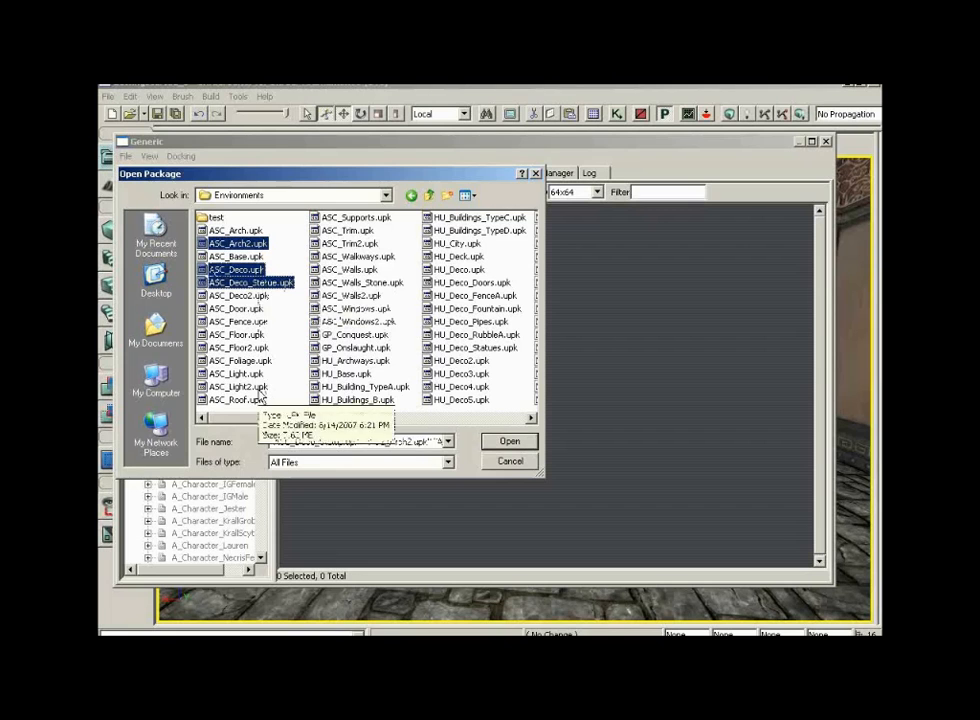
left_click(238, 373, "ctrl")
left_click(356, 218, "ctrl")
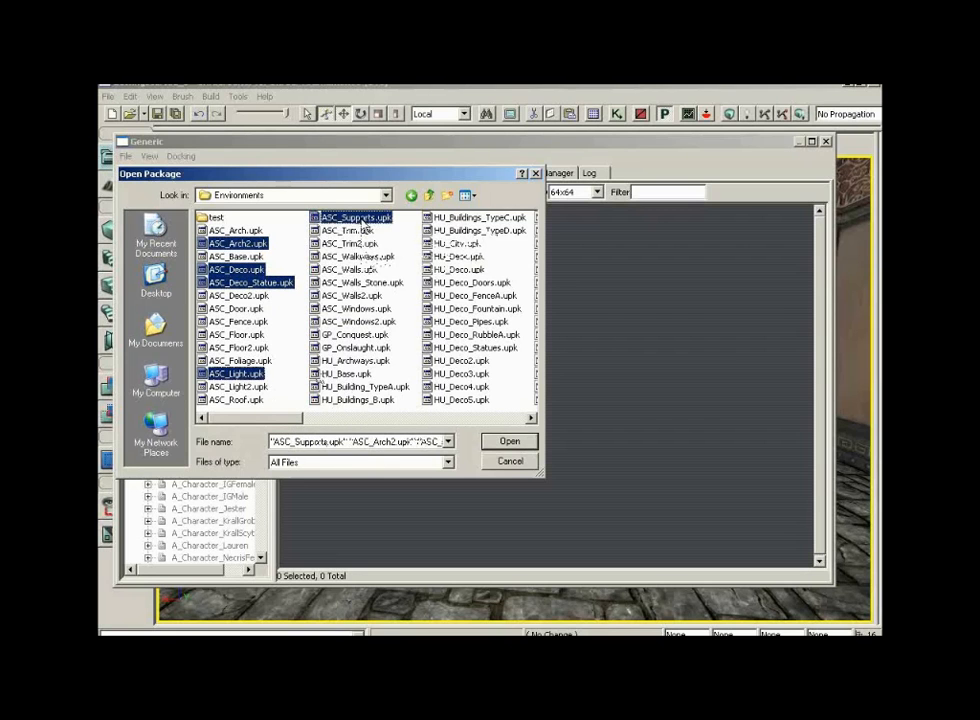
left_click(238, 386, "ctrl")
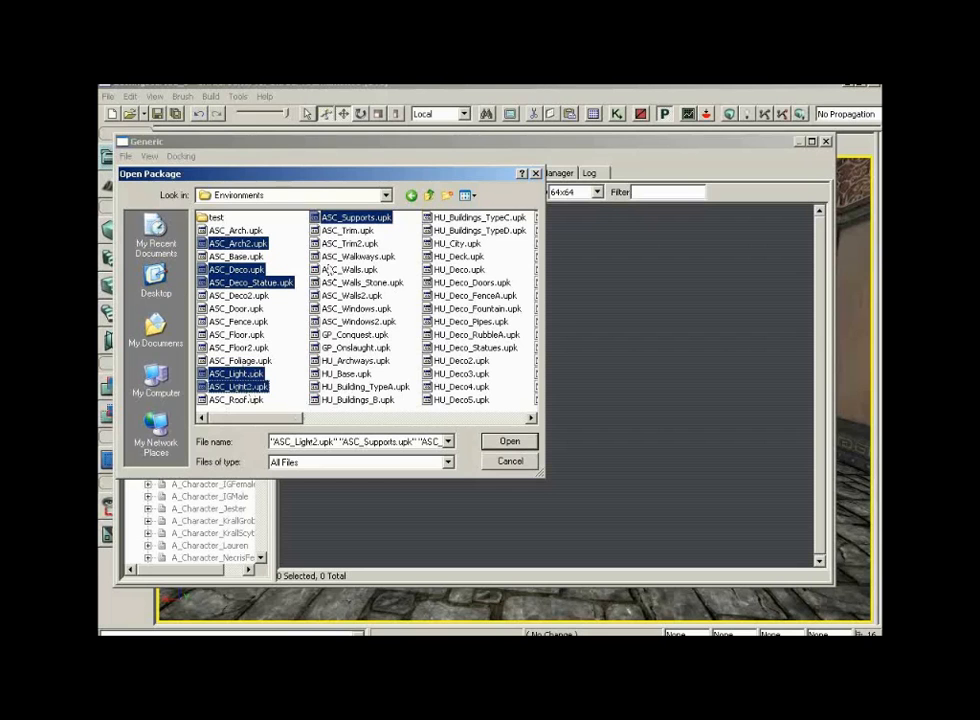
left_click(512, 444)
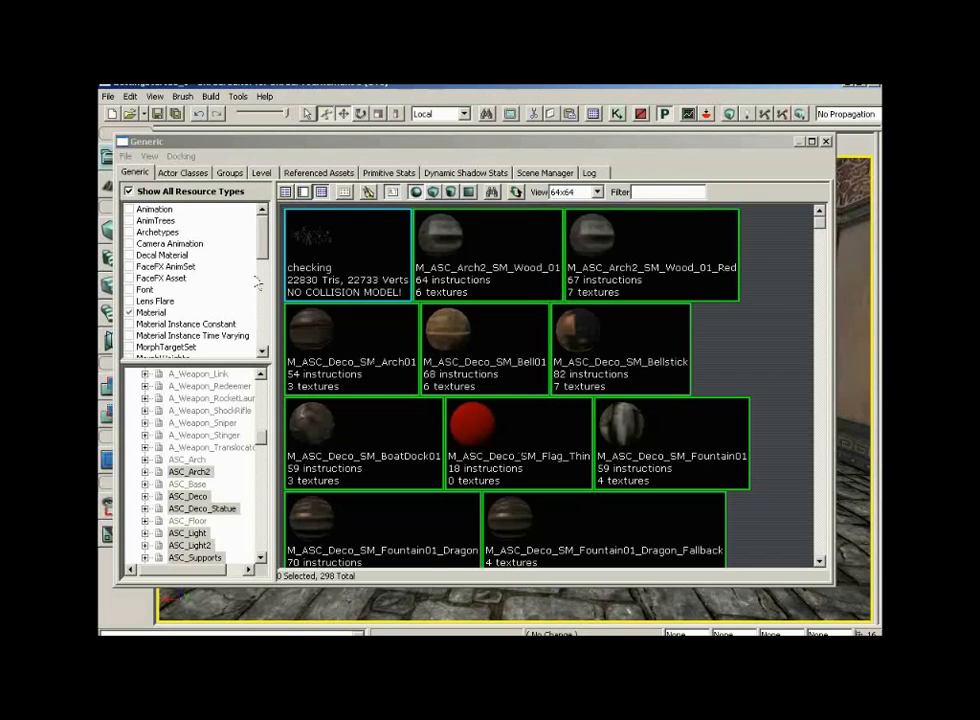
Filter the browser so that only Static Mesh resources from the packages are listed
left_click_drag(263, 248, 258, 318)
scroll(197, 242, "up", 6)
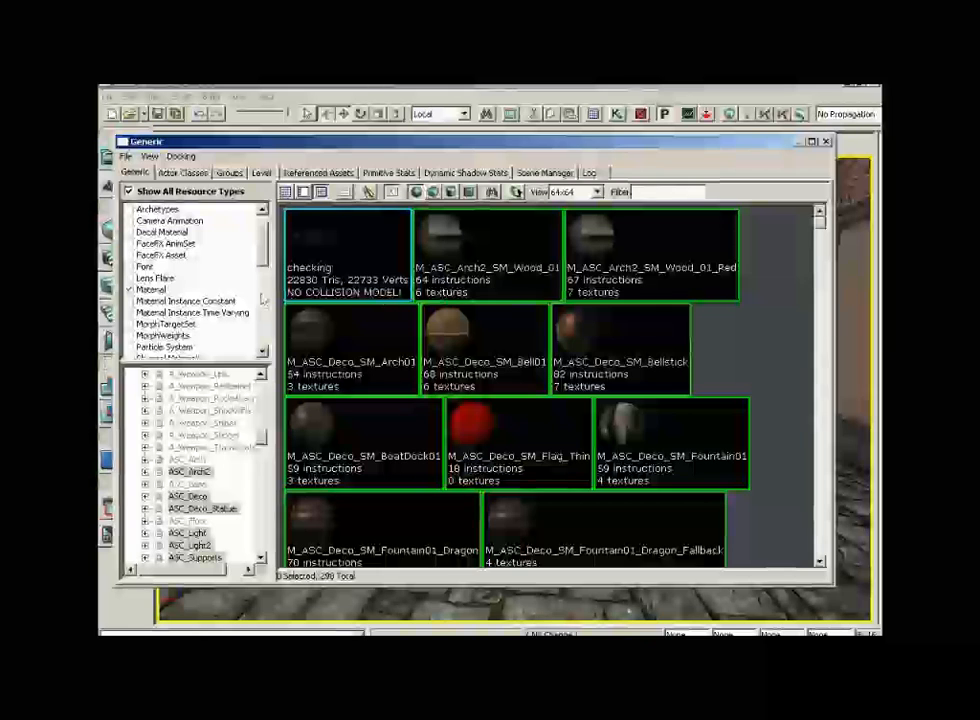
left_click_drag(262, 262, 262, 303)
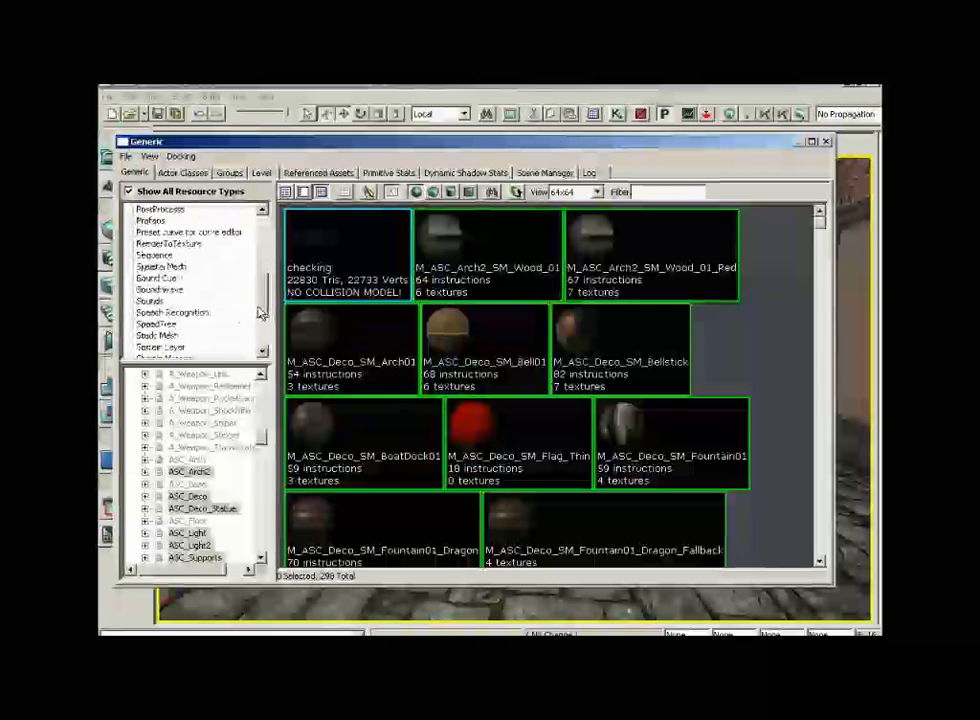
left_click(135, 337)
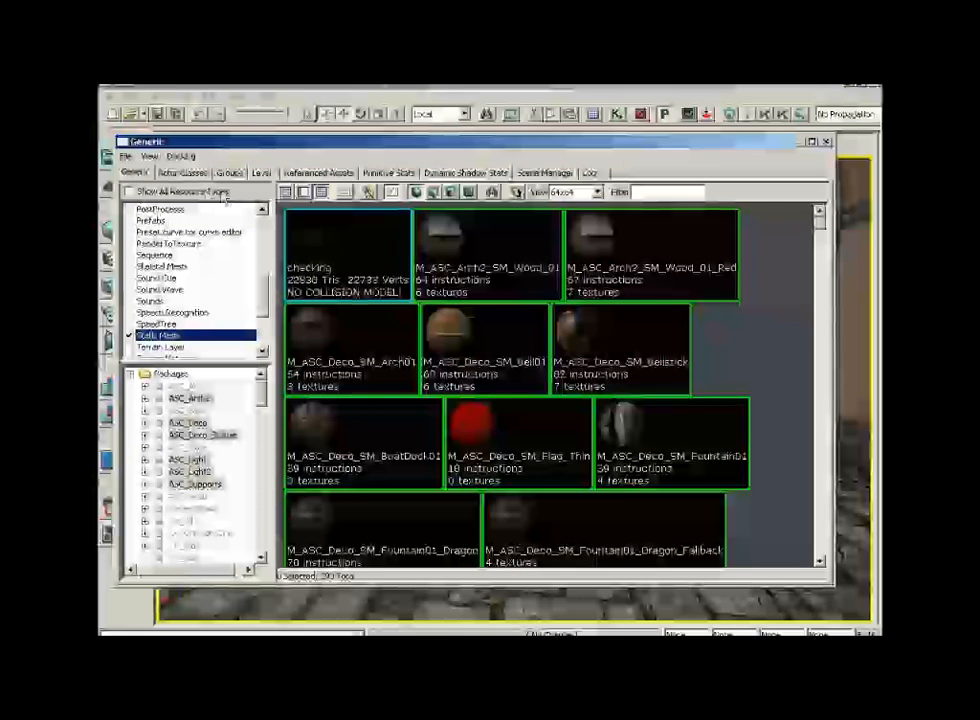
mouse_move(262, 307)
left_mouse_down()
mouse_move(260, 262)
mouse_move(261, 317)
left_mouse_up()
left_click(130, 244)
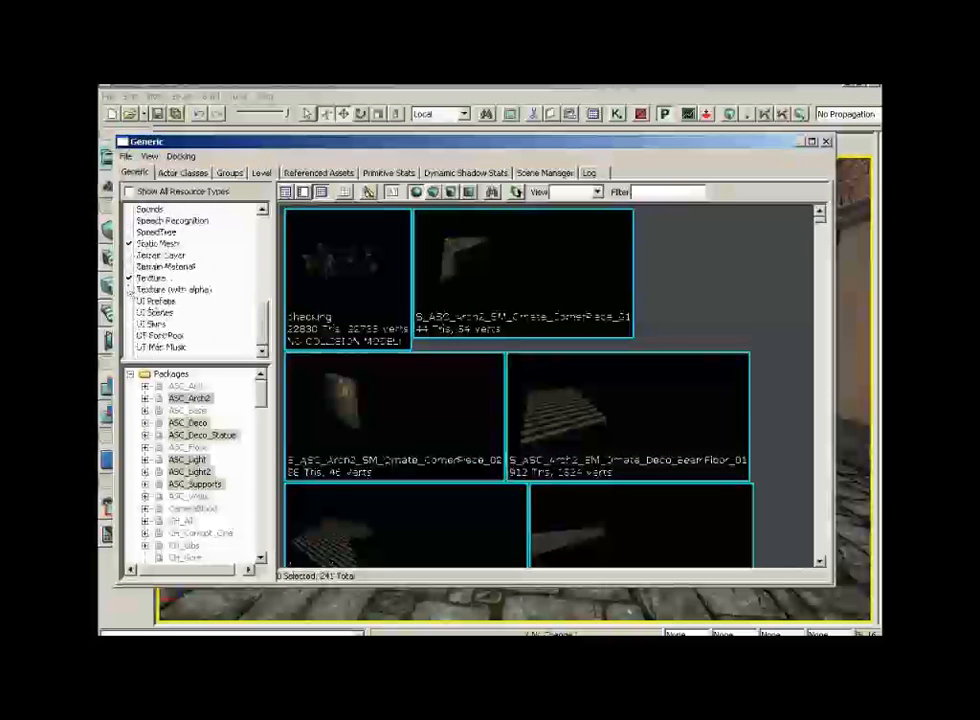
left_click(152, 278)
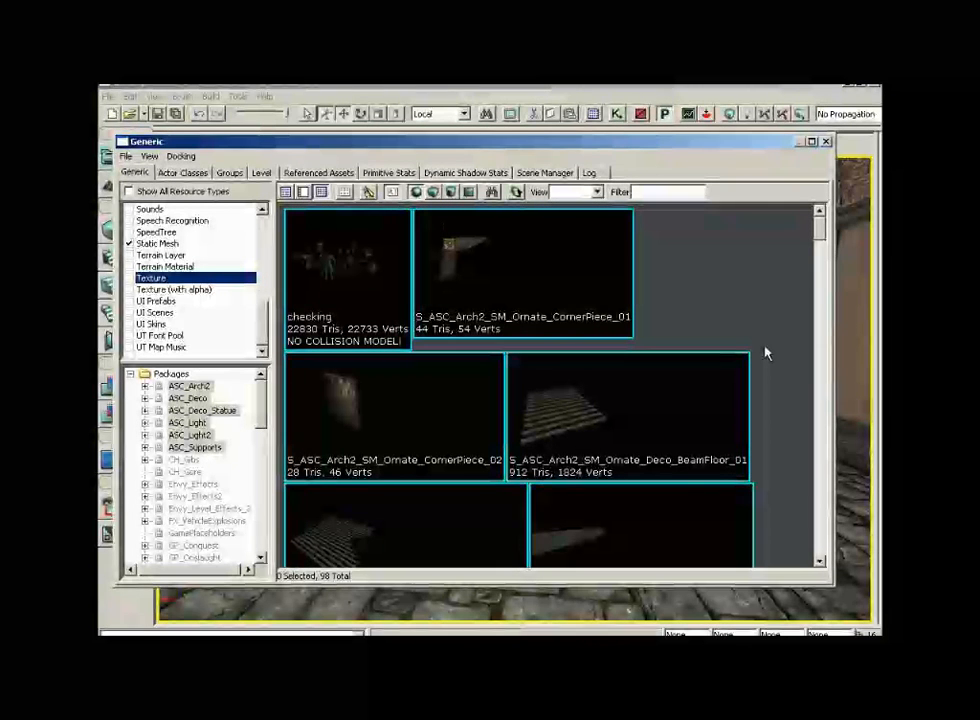
Select the static mesh S_ASC_Arch2_SM_Ornate_Deco_Beams_01 and close the Generic Browser
scroll(795, 280, "down", 1)
scroll(656, 389, "down", 2)
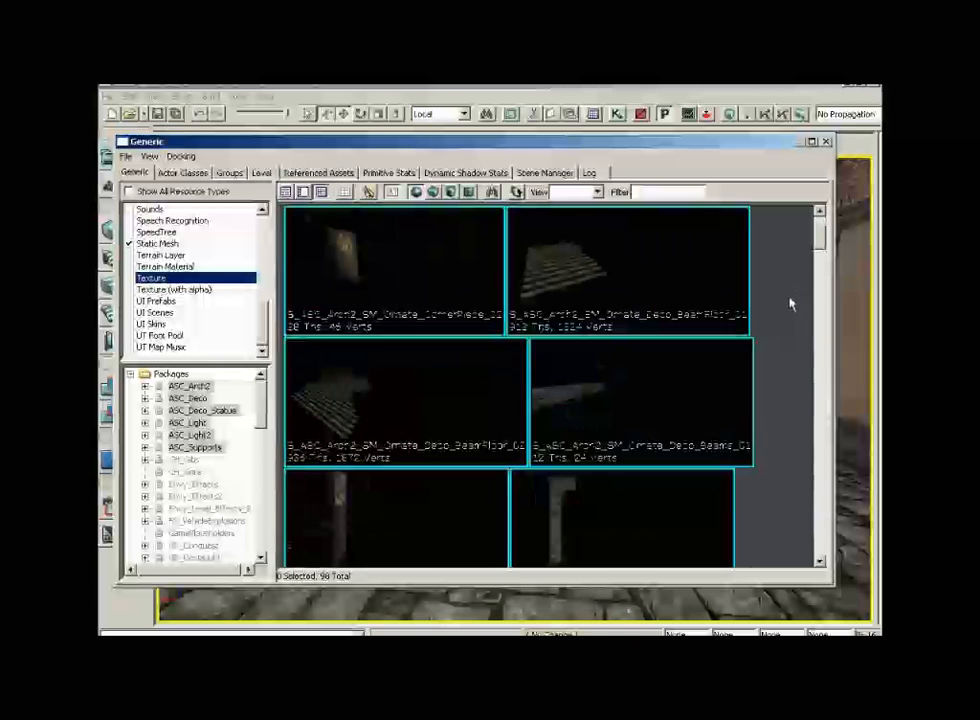
left_click(652, 390)
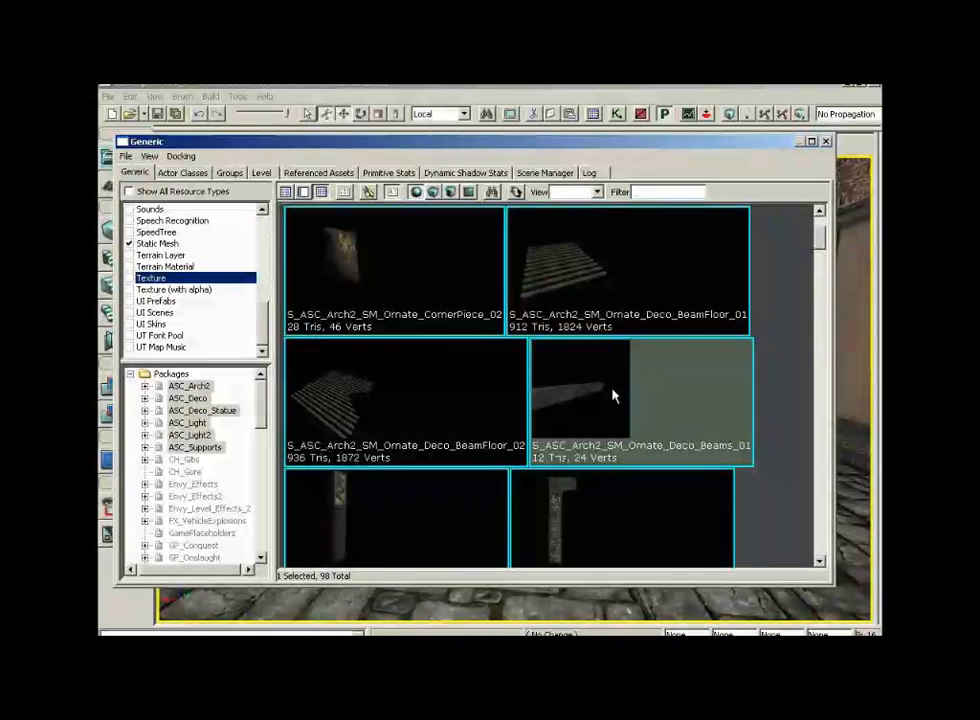
left_click(825, 141)
Add the selected ornate beam static mesh to the stone floor in front of the passage
right_click_drag(734, 376, 703, 348)
right_click_drag(415, 481, 422, 505)
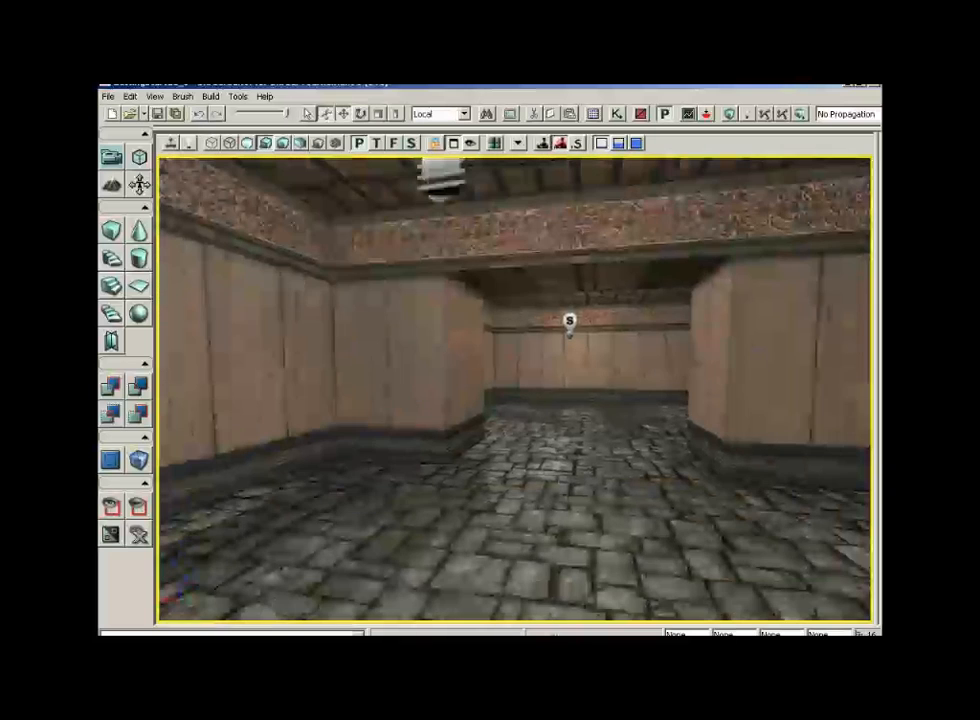
right_click(422, 505)
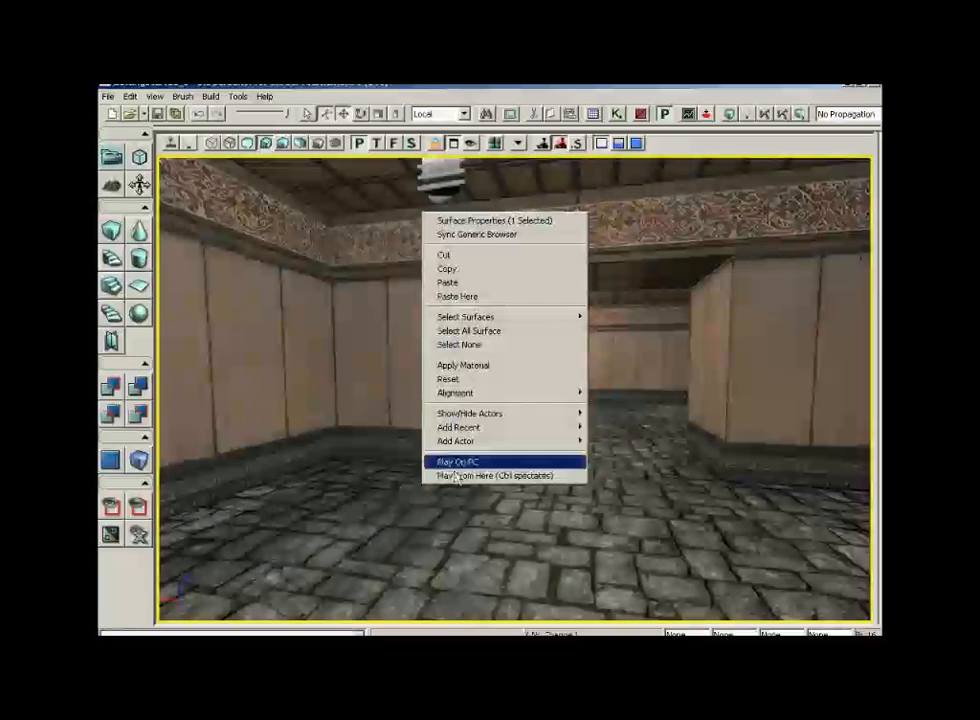
mouse_move(459, 444)
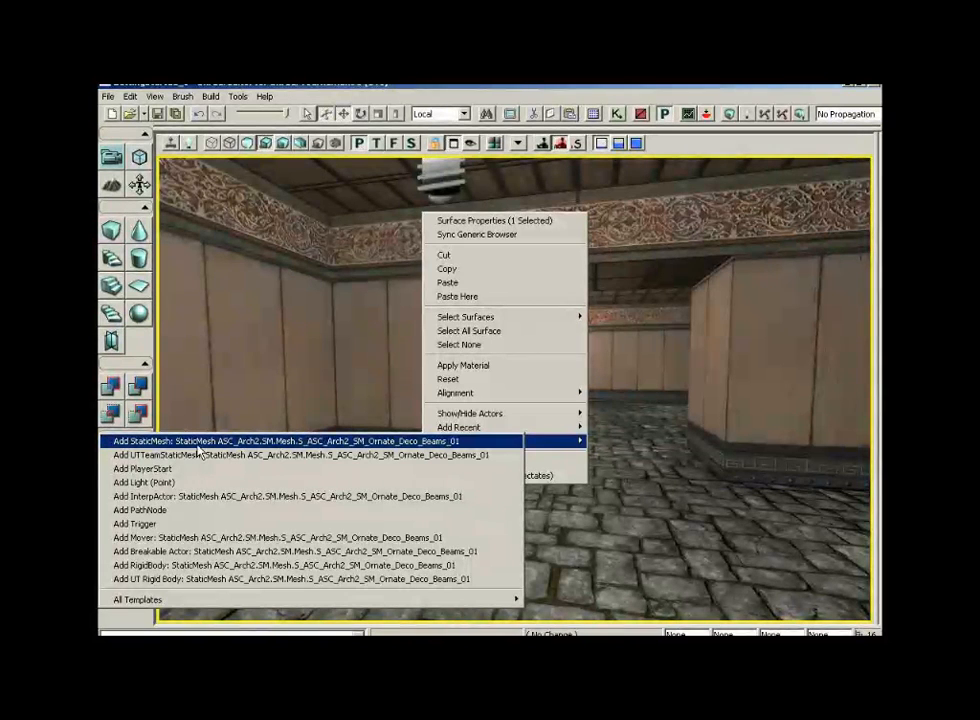
left_click(198, 446)
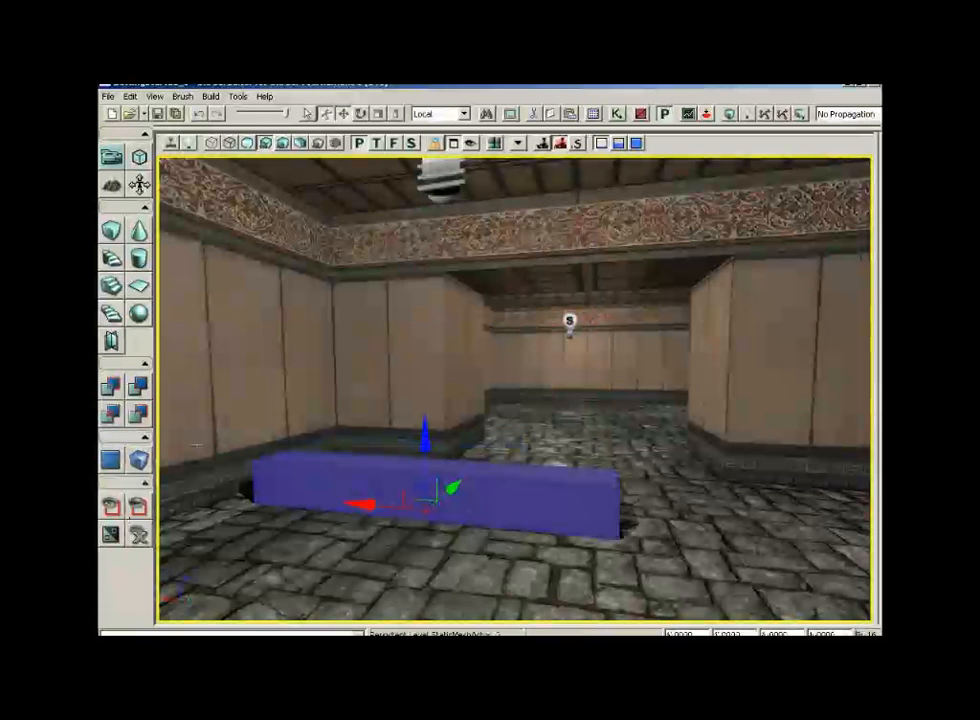
Look at the beam up close on the floor, then select it and raise it to the room's ceiling
left_click(605, 555)
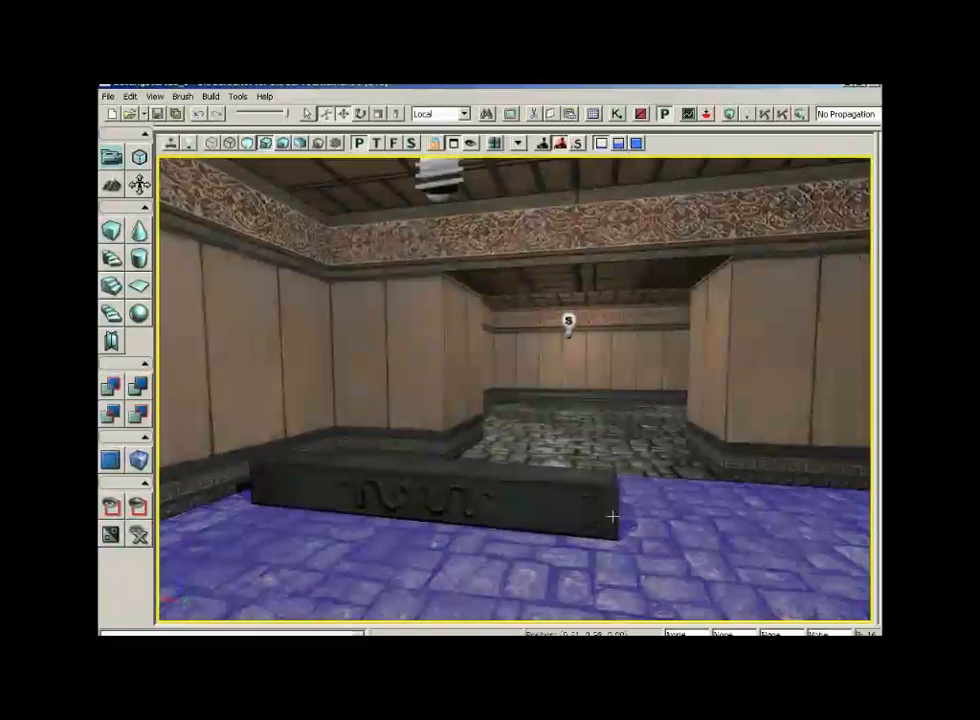
left_click_drag(605, 513, 549, 493)
middle_click_drag(549, 493, 549, 520)
left_click_drag(549, 493, 582, 518)
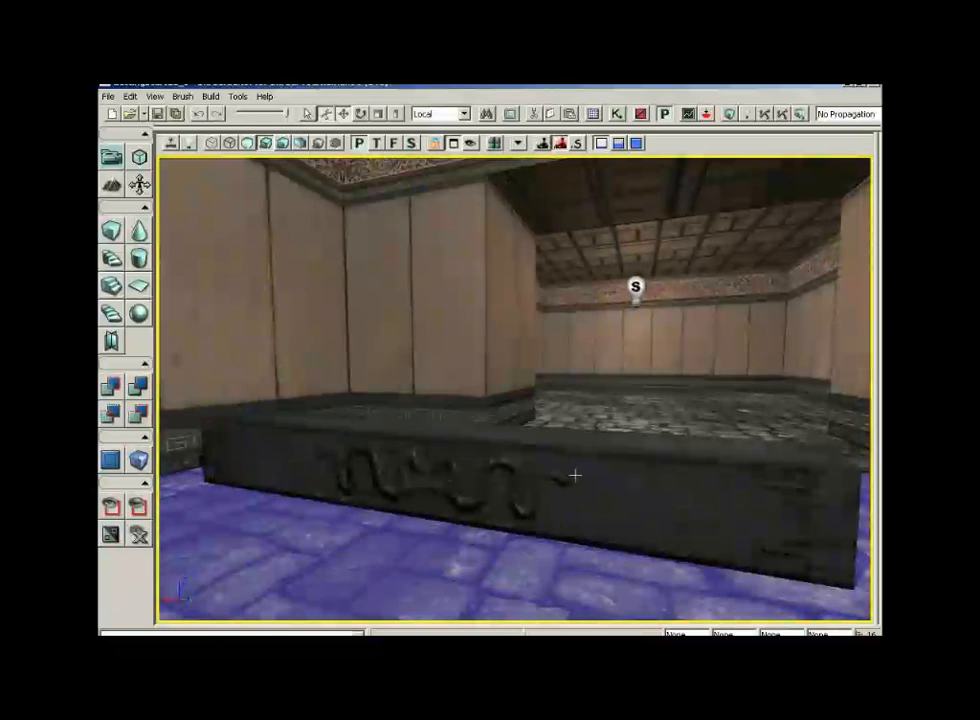
left_click(621, 475)
left_click_drag(621, 475, 648, 529)
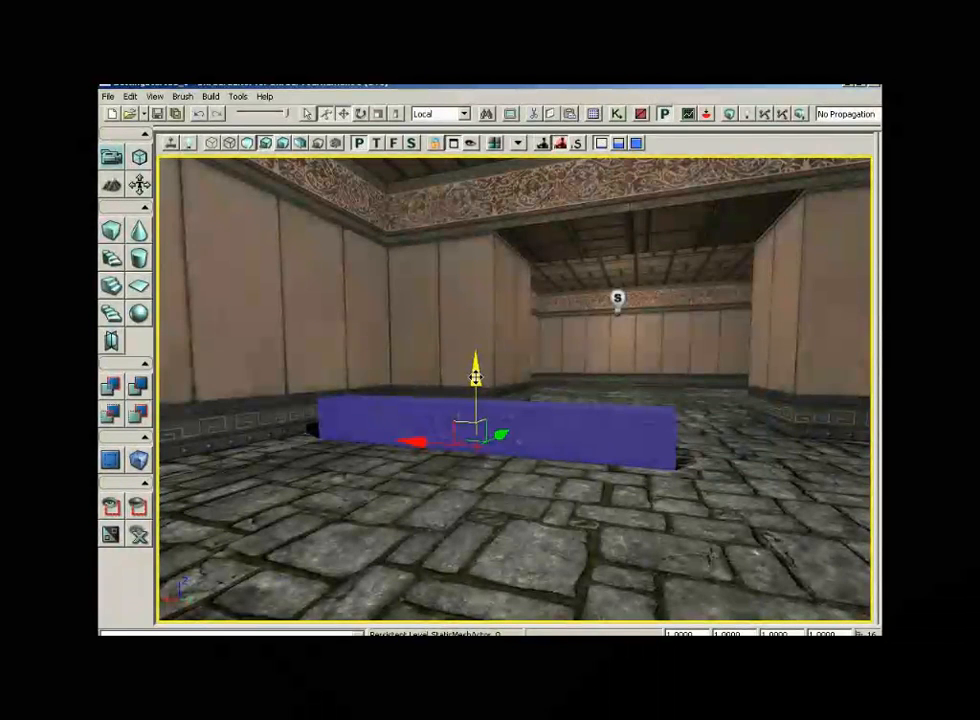
left_click_drag(475, 377, 468, 263)
middle_click_drag(525, 409, 459, 298)
left_click_drag(469, 300, 468, 283)
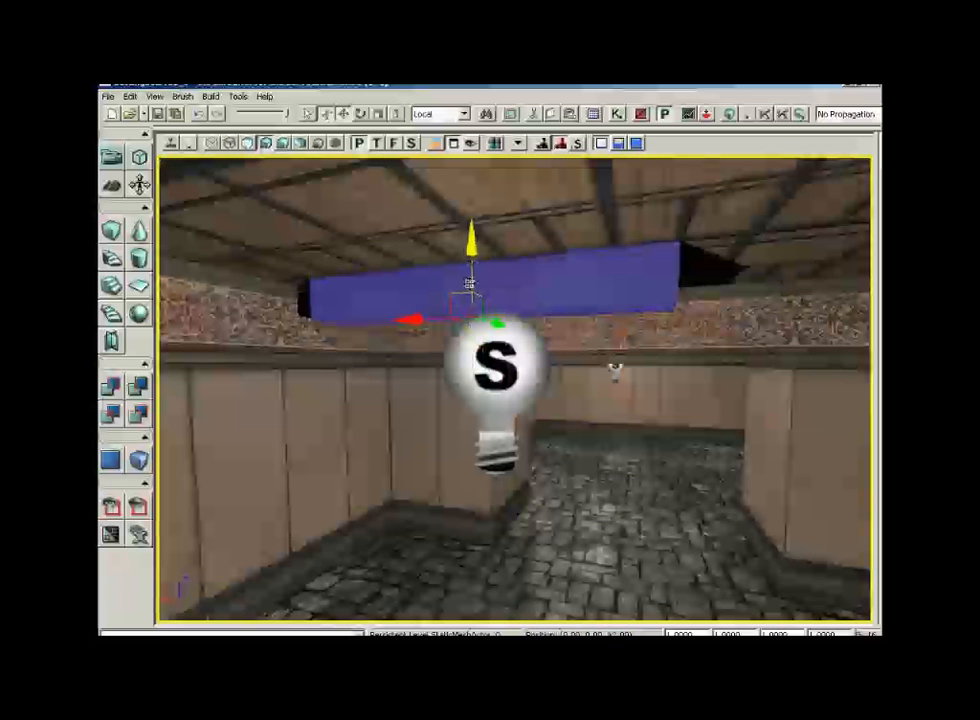
Check which drag grid size is active
left_click(155, 96)
mouse_move(170, 197)
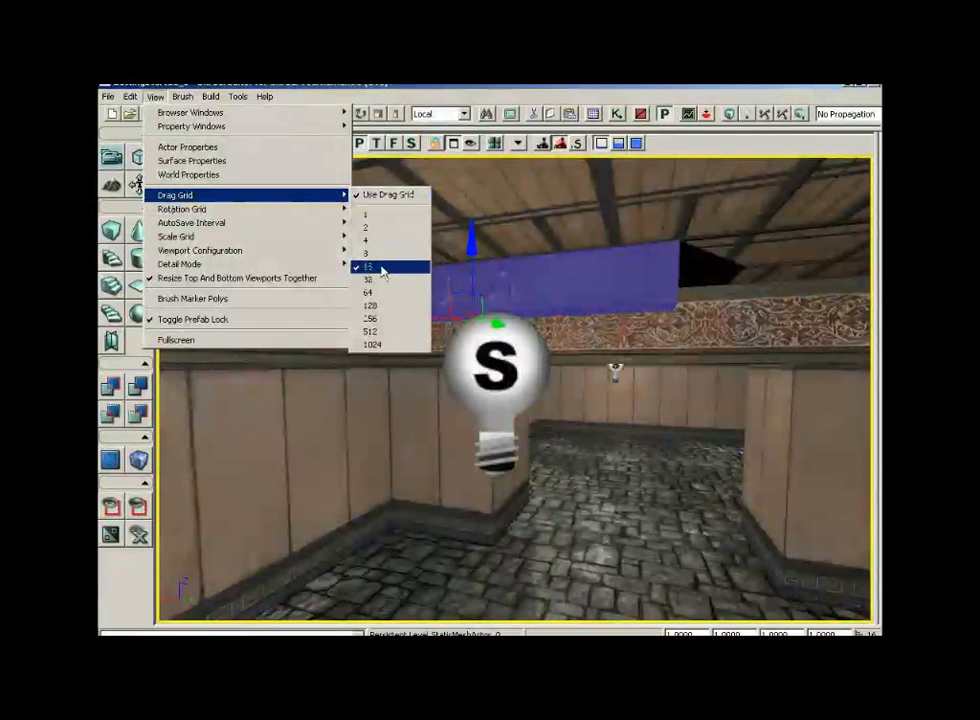
key("Escape")
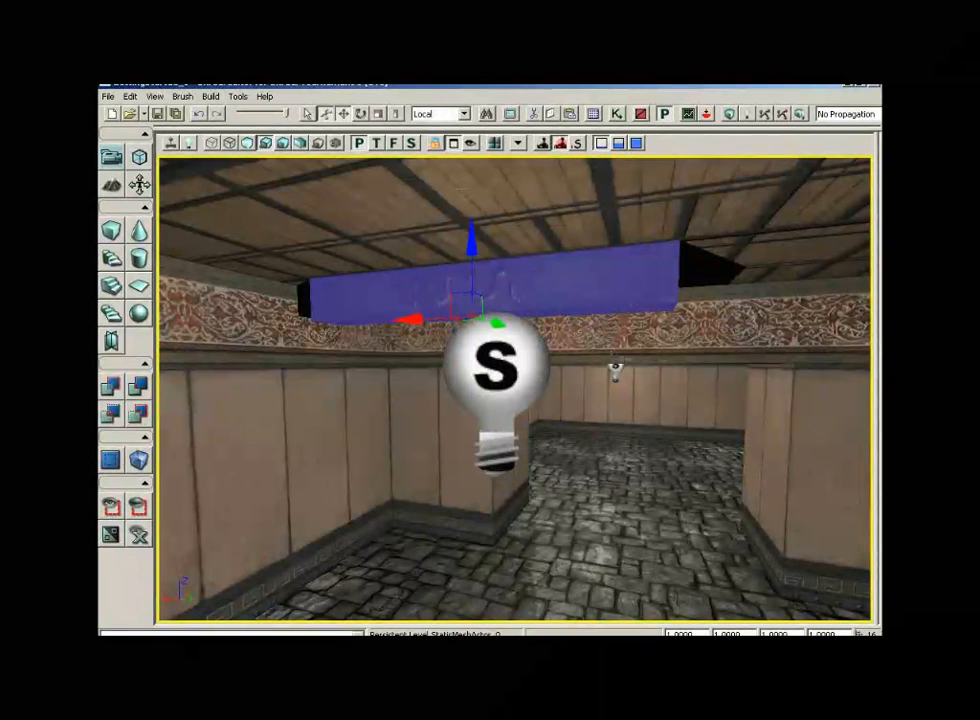
In the top wireframe view, align the beam with the room's upper corner, leaving a small gap to the passage wall
left_click(377, 144)
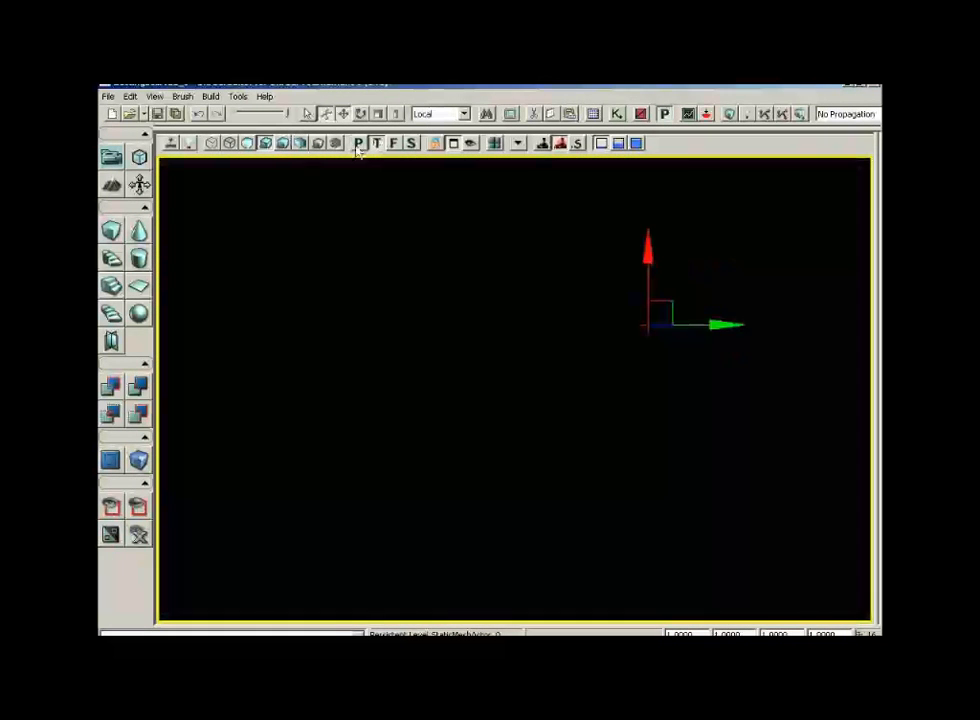
left_click(211, 144)
left_click_drag(476, 322, 600, 293)
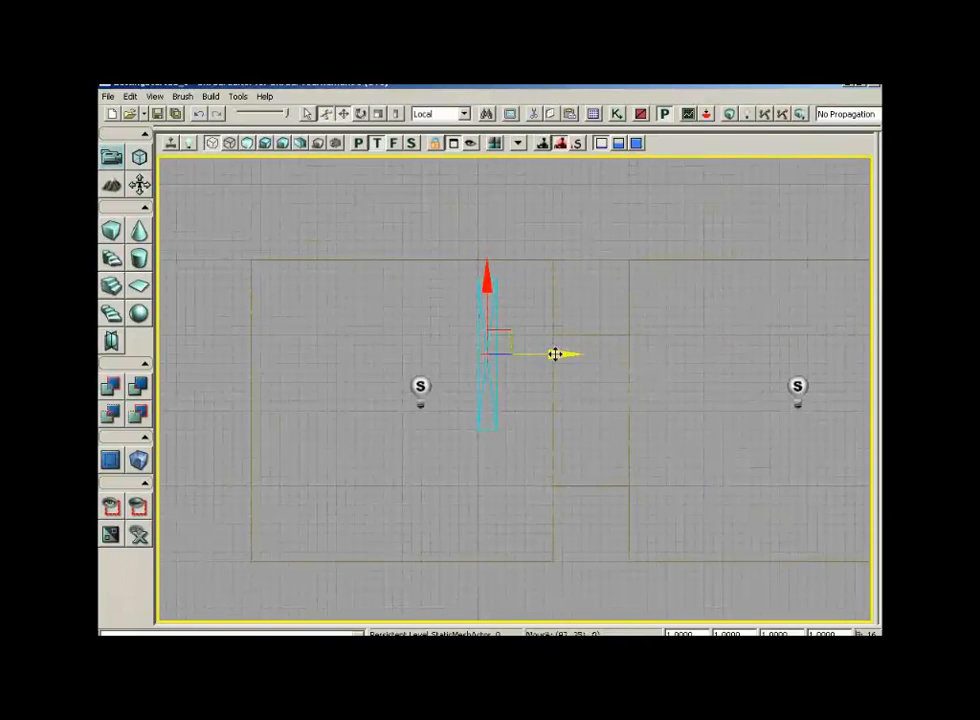
left_click_drag(505, 330, 535, 317)
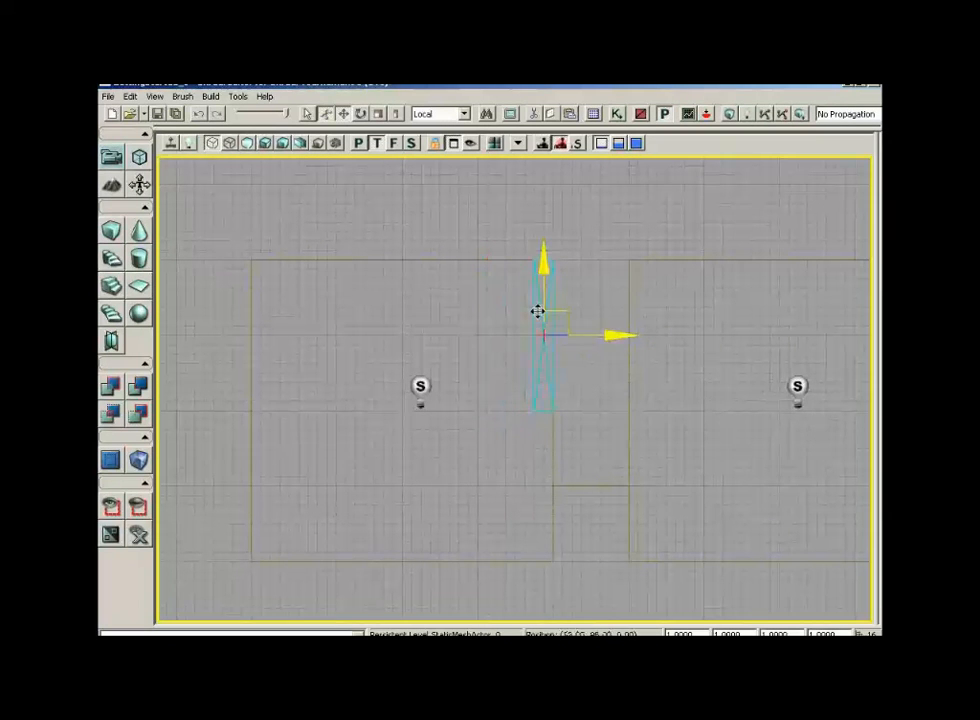
left_click(480, 261)
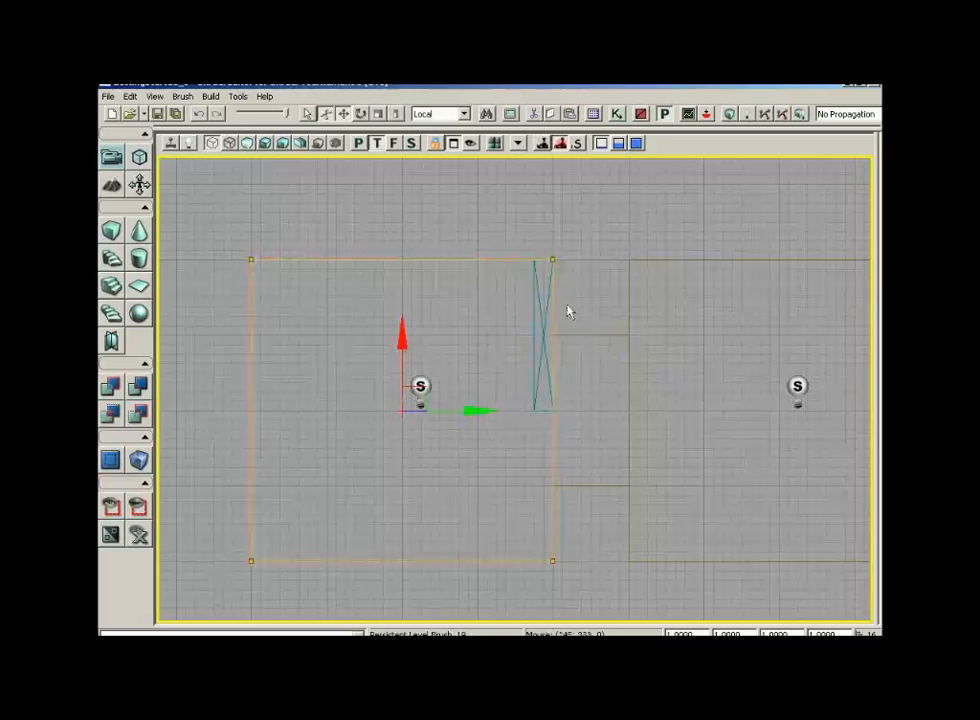
left_click(536, 346)
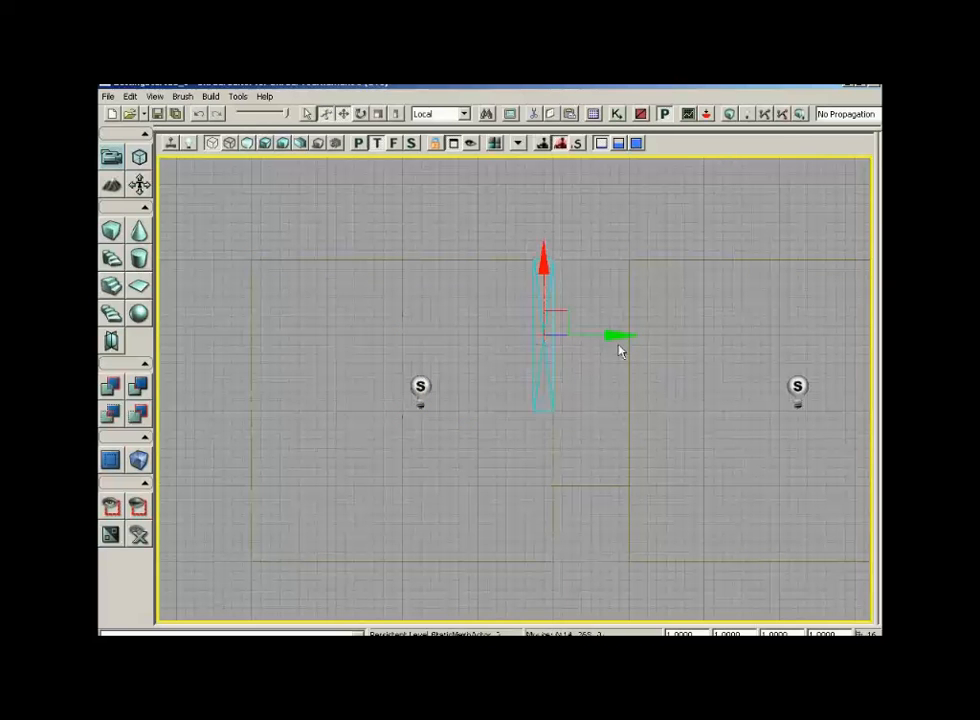
left_click_drag(617, 335, 608, 335)
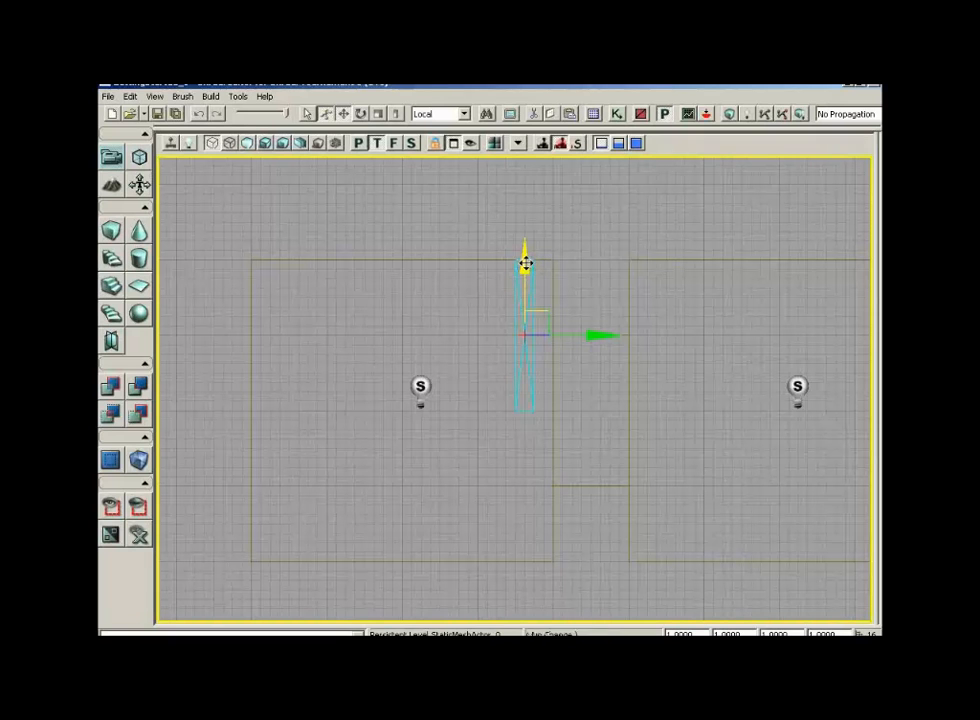
Duplicate the beam end to end to span the room's width, and place another copy farther from the passage wall
left_click_drag(526, 263, 524, 372)
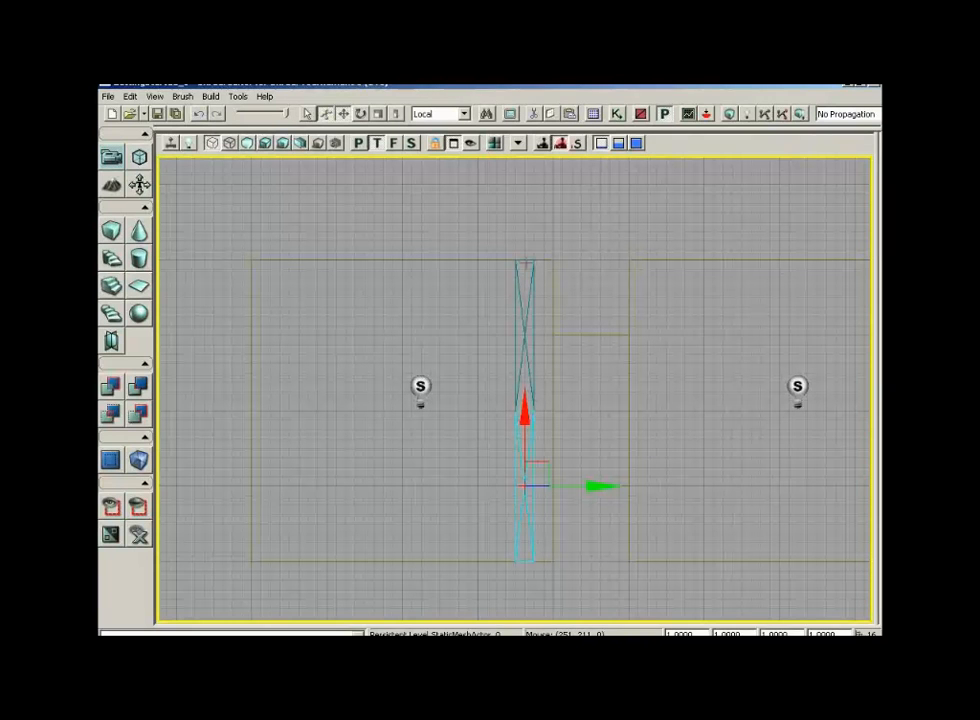
key("ctrl+w")
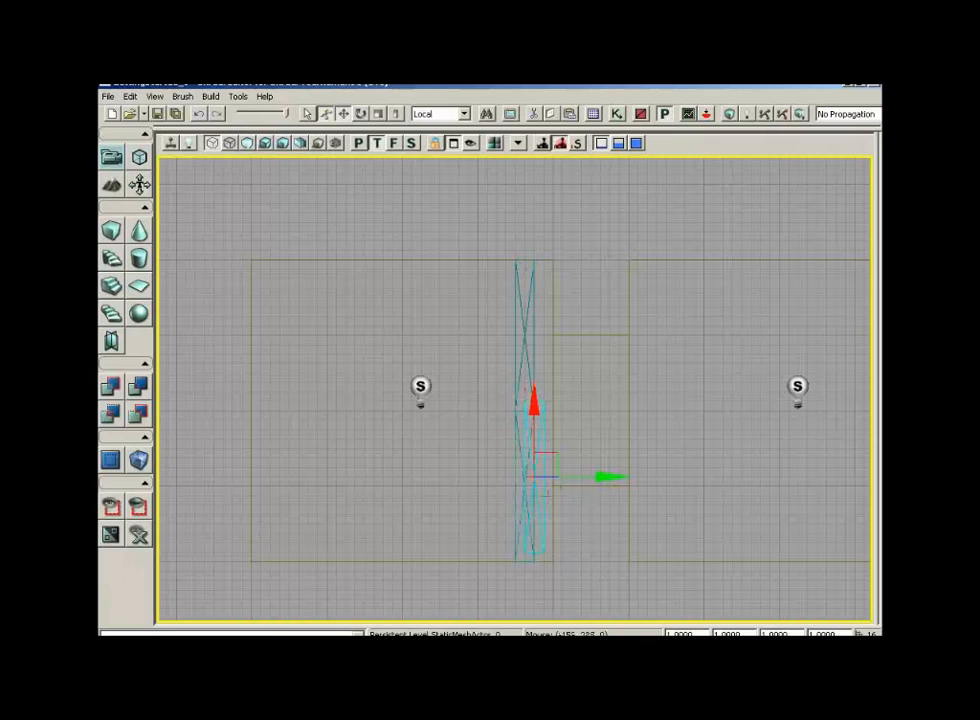
left_click_drag(538, 464, 503, 455)
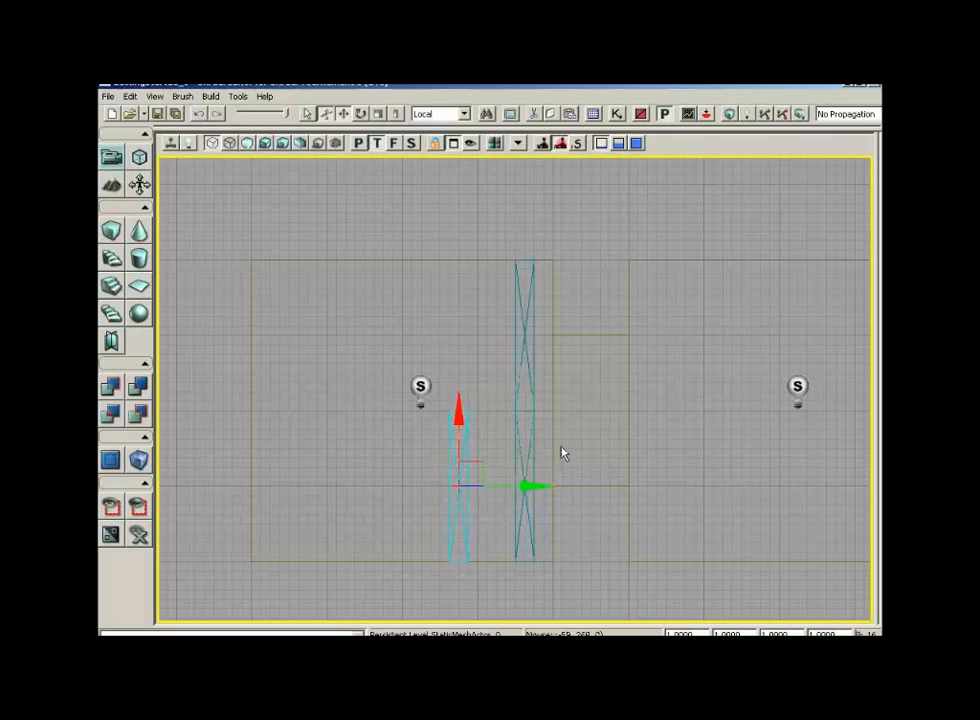
Delete the single beam copy standing farther from the passage wall
key("Delete")
left_click(525, 452)
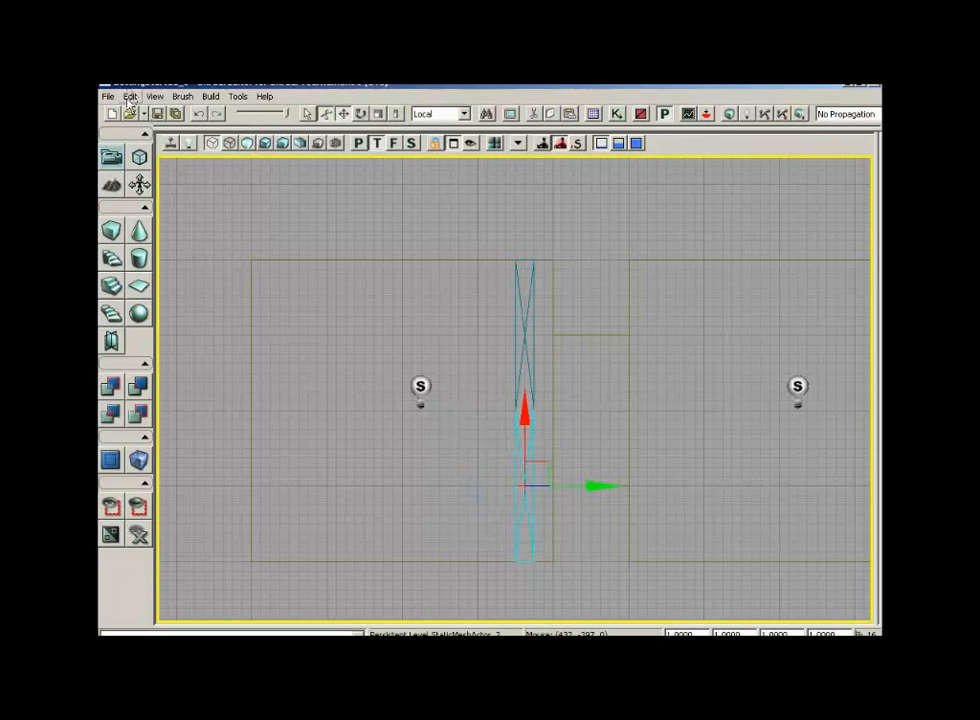
left_click(130, 96)
left_click(151, 272)
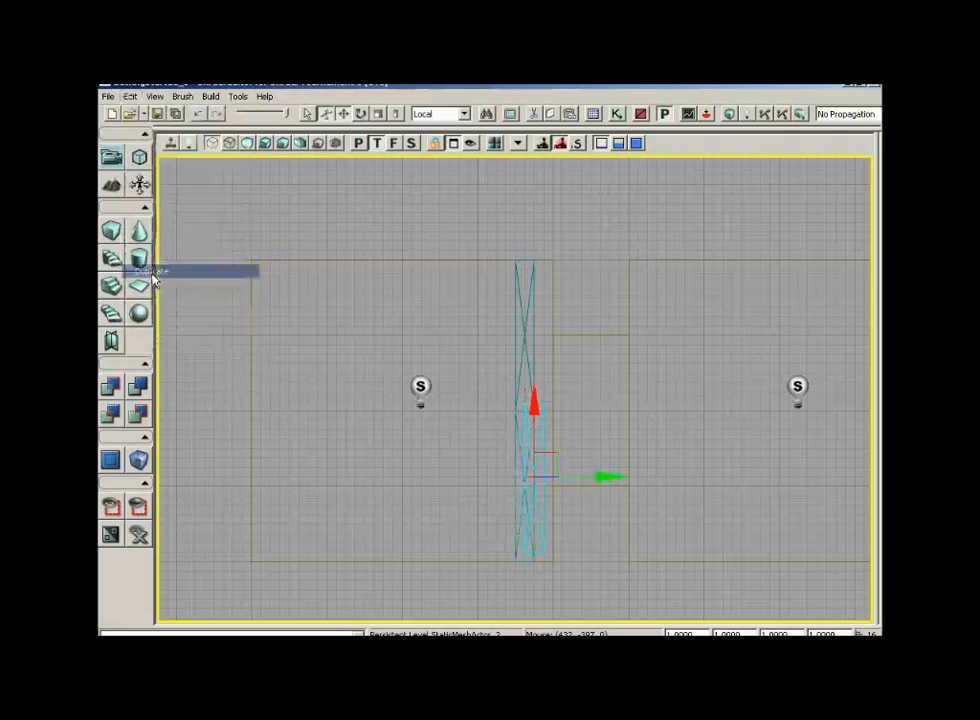
key("Delete")
Select both halves of the room-wide beam and copy the pair twice at even spacing, moving away from the passage wall
left_click(516, 398)
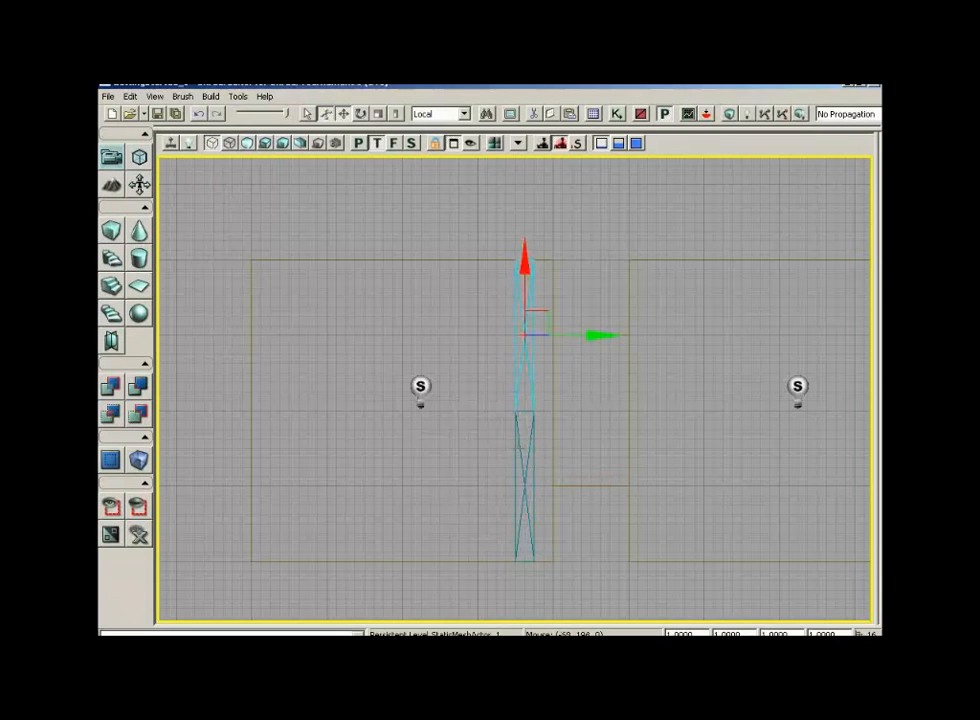
left_click(518, 448, "ctrl")
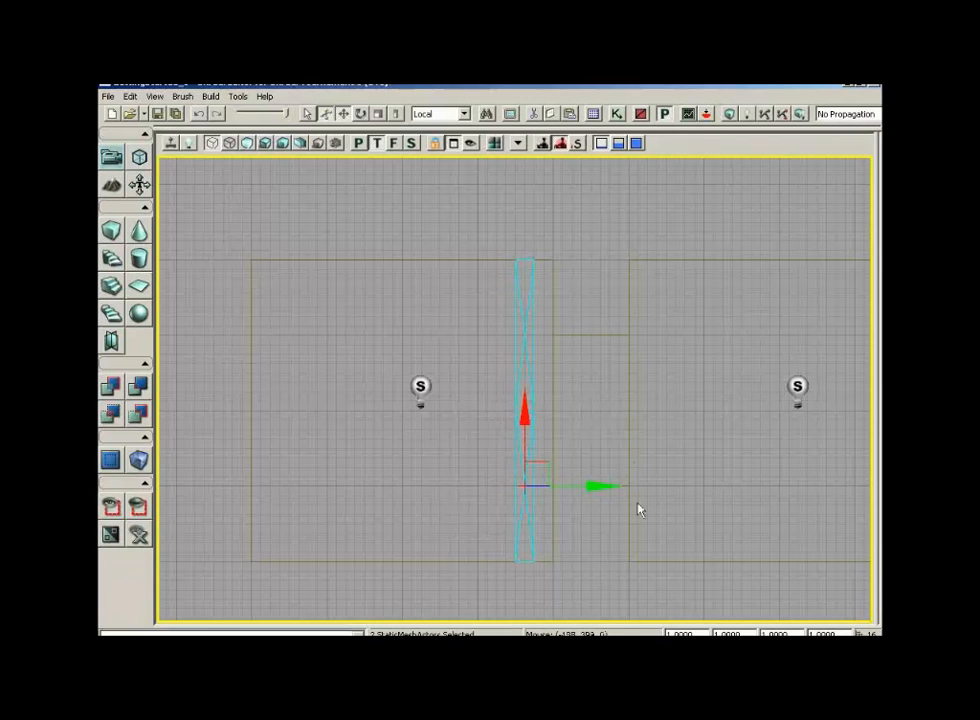
left_click_drag(595, 486, 557, 485, "alt")
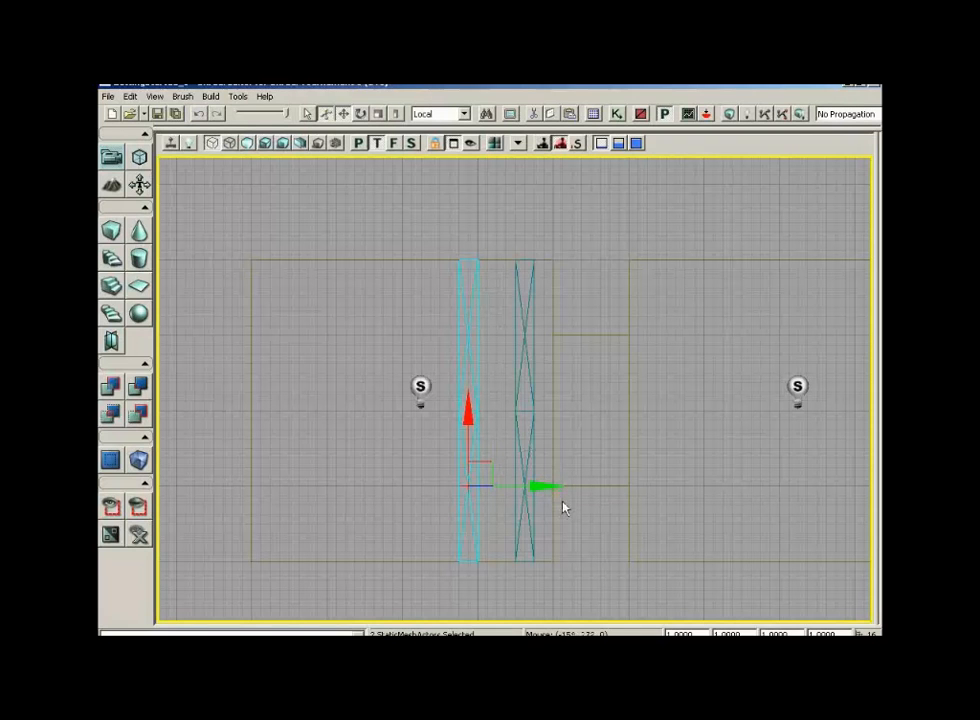
left_click_drag(540, 486, 507, 486, "alt")
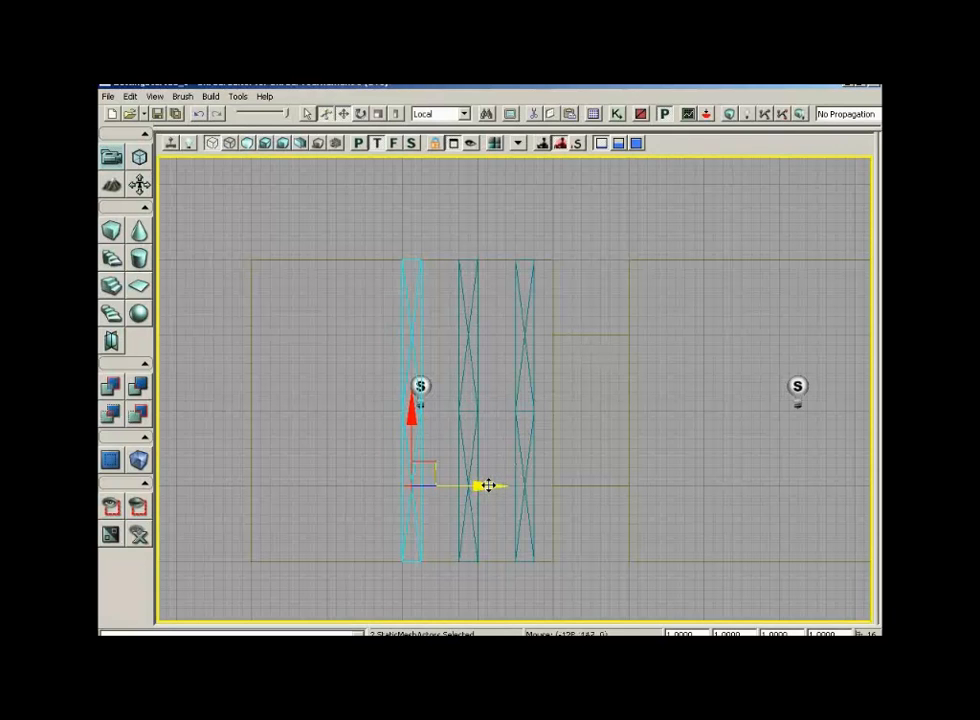
left_click_drag(481, 486, 407, 481)
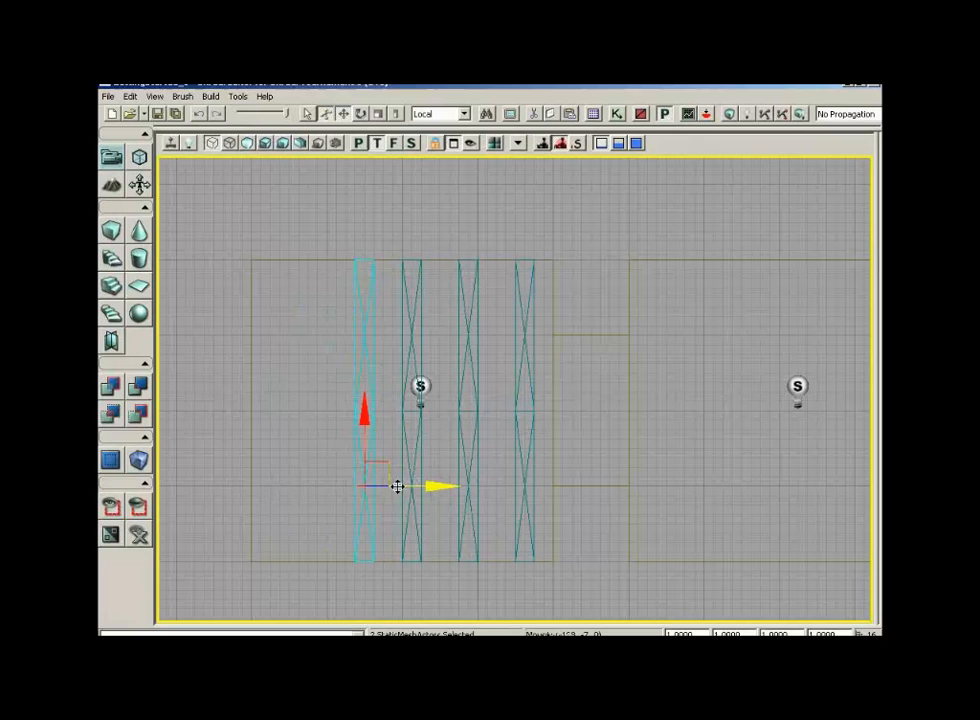
left_click_drag(442, 486, 400, 484)
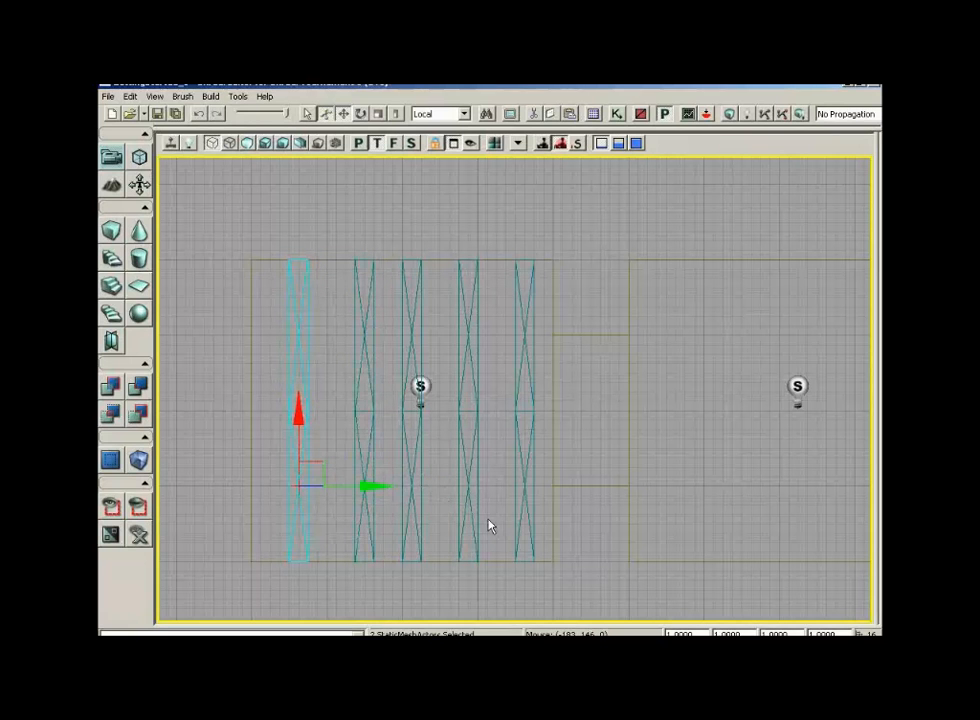
key("Delete")
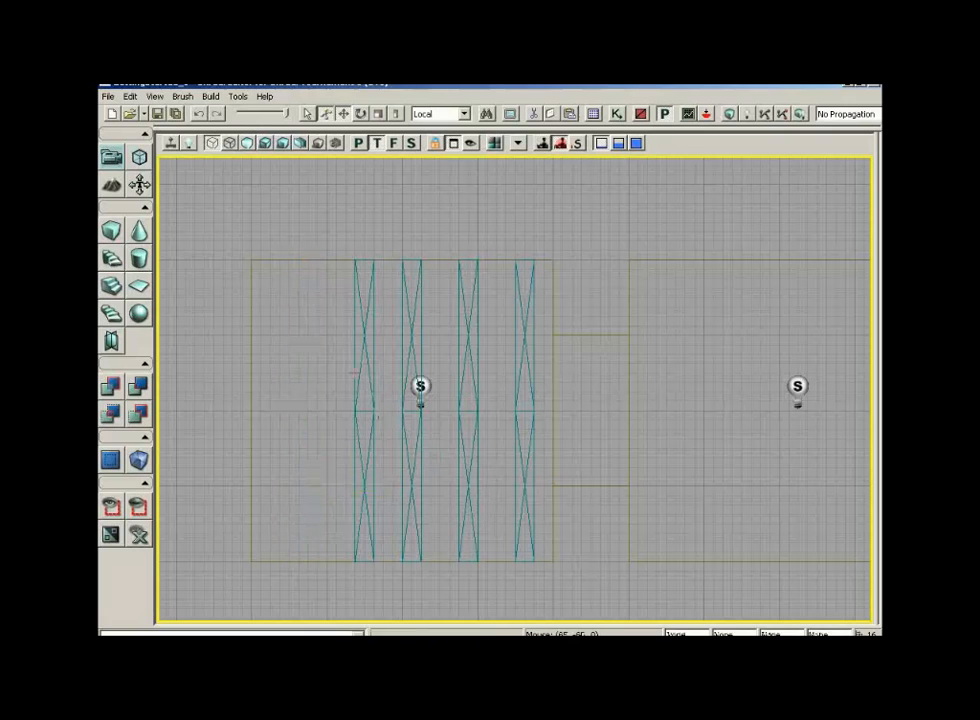
left_click(356, 373)
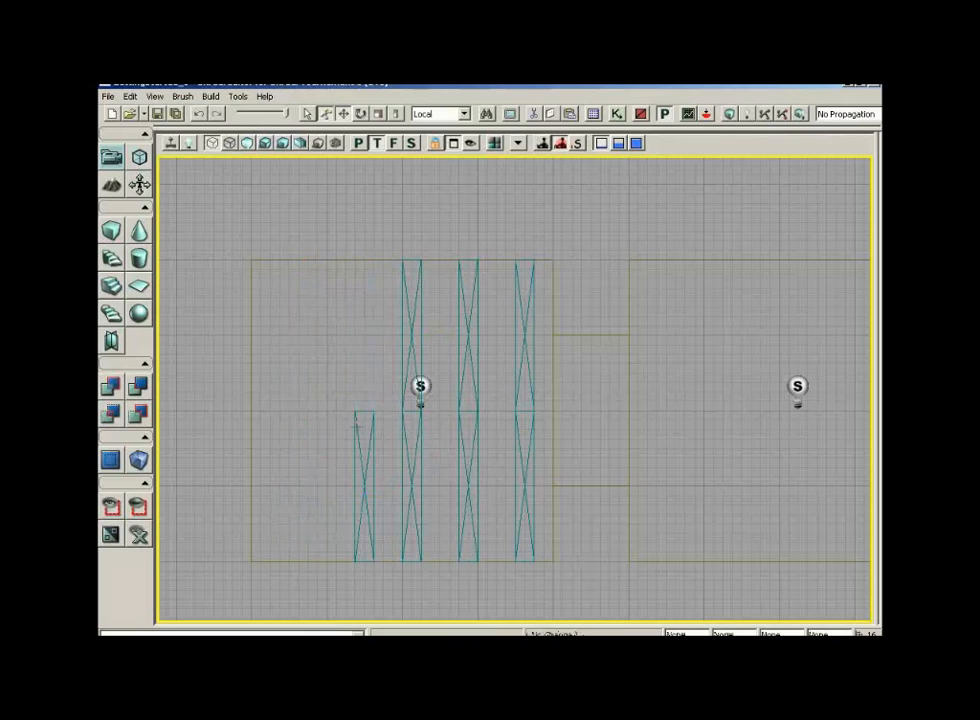
key("Delete")
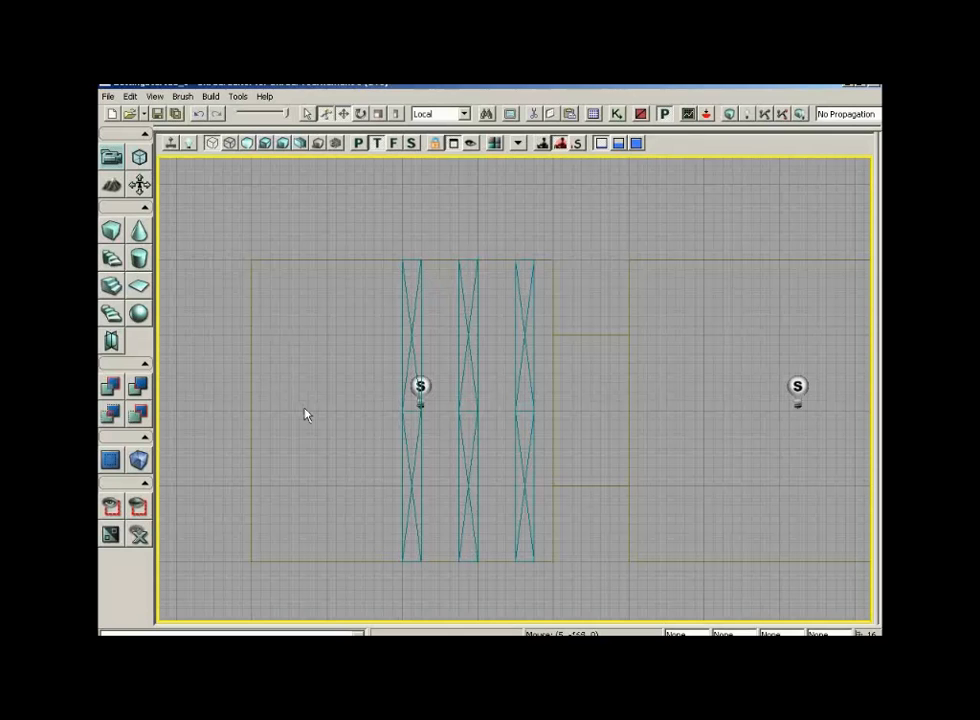
Show the level in a lit perspective view and look around inside the room beneath the ceiling beams
left_click(411, 326)
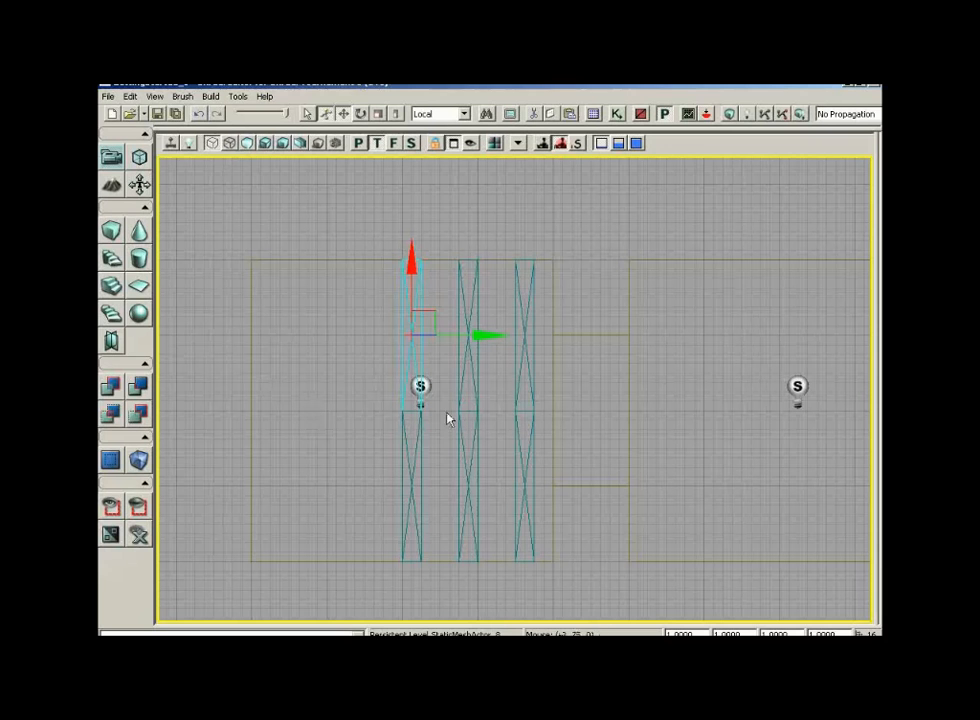
left_click(360, 144)
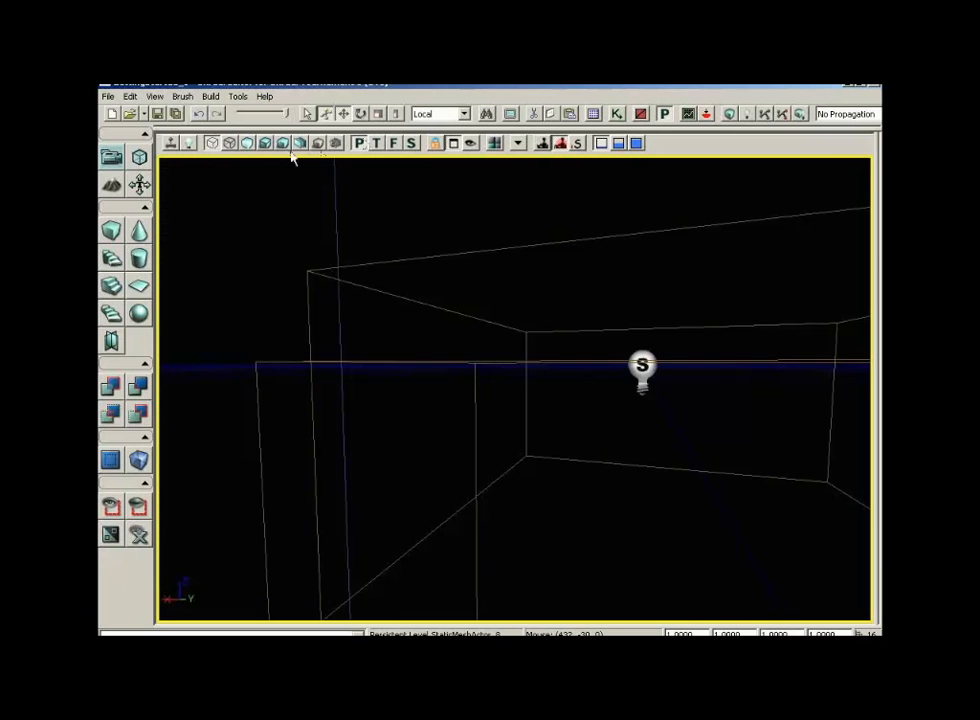
left_click(265, 143)
left_click_drag(517, 358, 534, 291)
right_click_drag(534, 291, 840, 245)
left_click_drag(514, 388, 450, 300)
right_click_drag(450, 300, 448, 370)
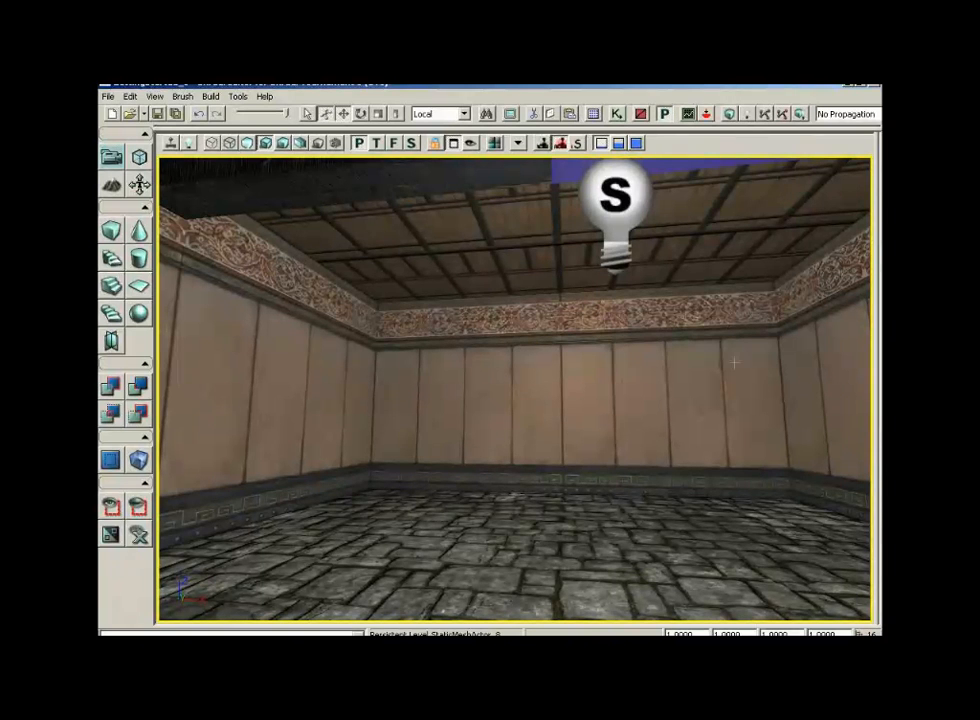
Select the static mesh S_ASC_Supports_SM_Pillar01 from the ASC_Supports package in the Generic Browser, and close the browser
left_click(593, 114)
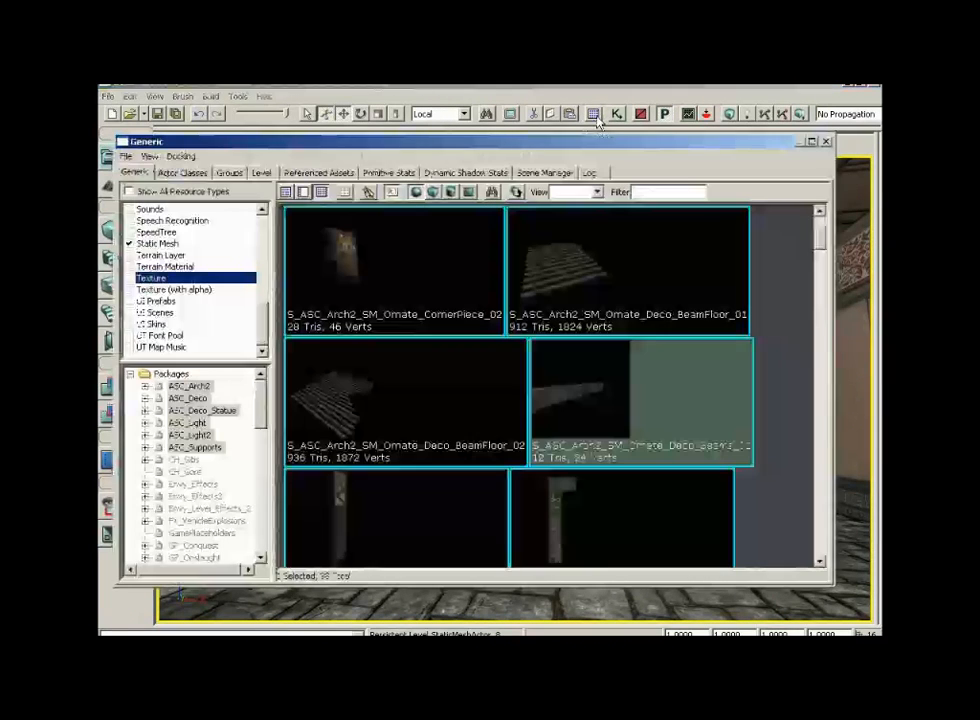
left_click(196, 447)
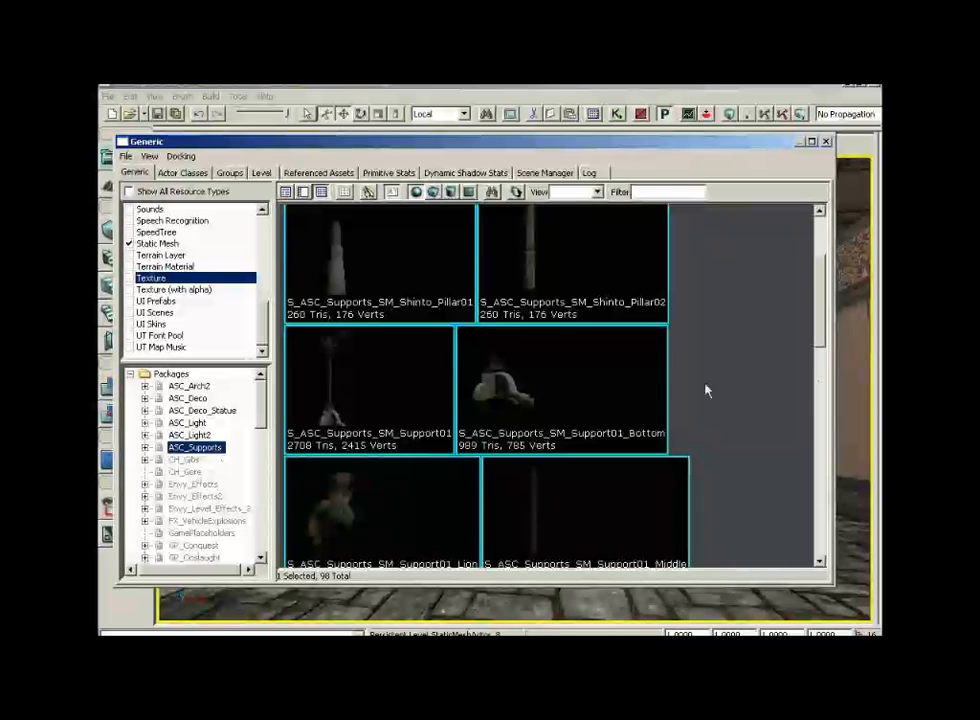
scroll(755, 250, "up", 2)
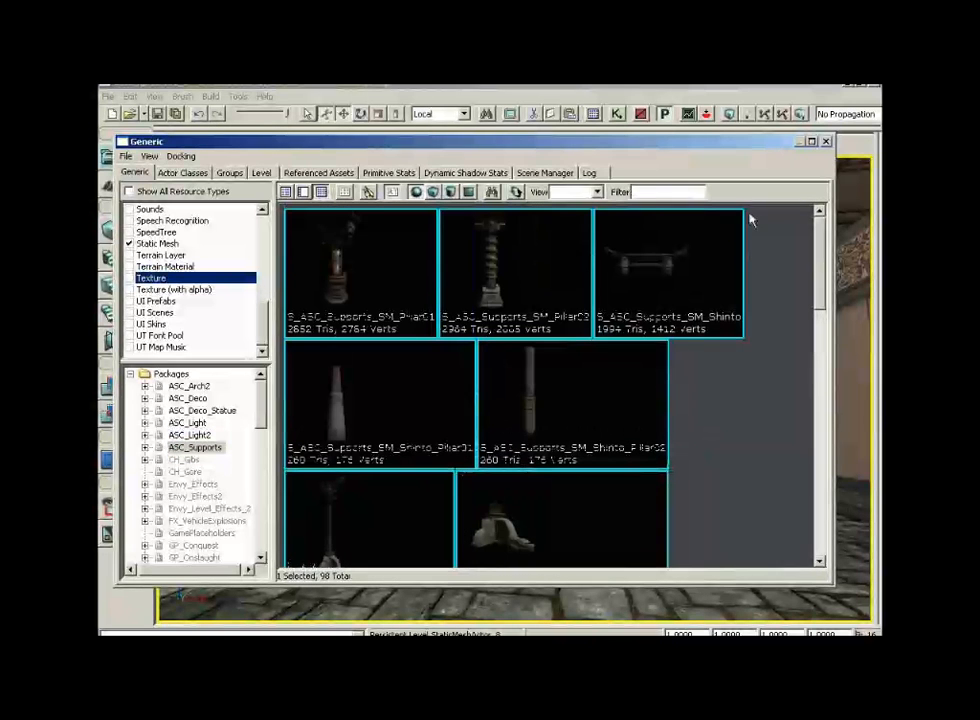
left_click(353, 268)
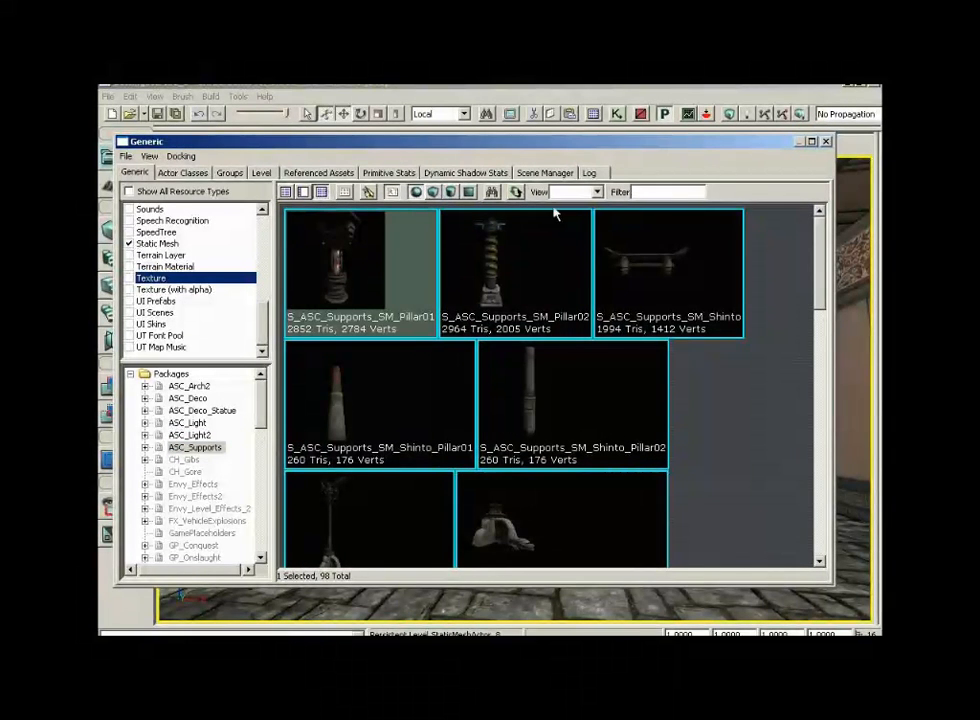
left_click(825, 141)
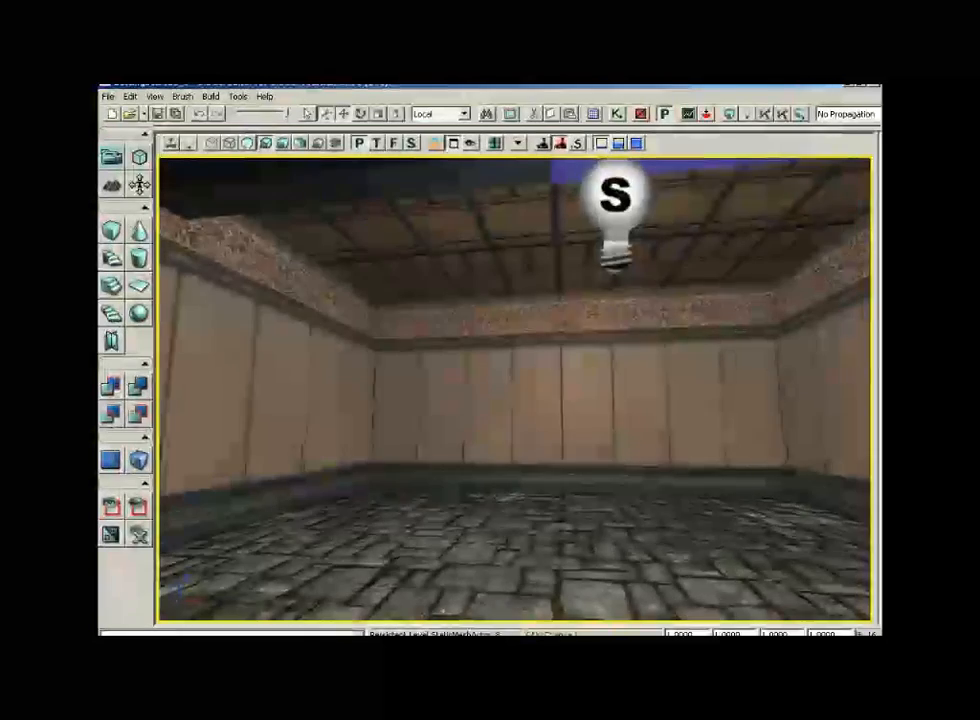
Add the selected pillar static mesh to the stone floor near the room's corner away from the beams
right_click_drag(716, 378, 727, 440)
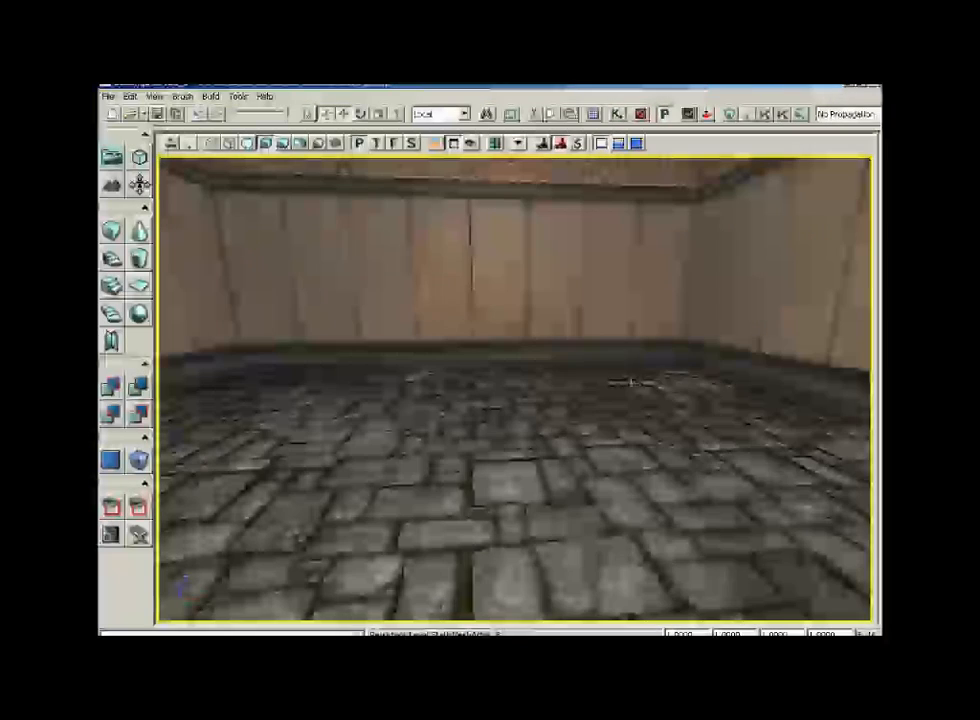
right_click(632, 384)
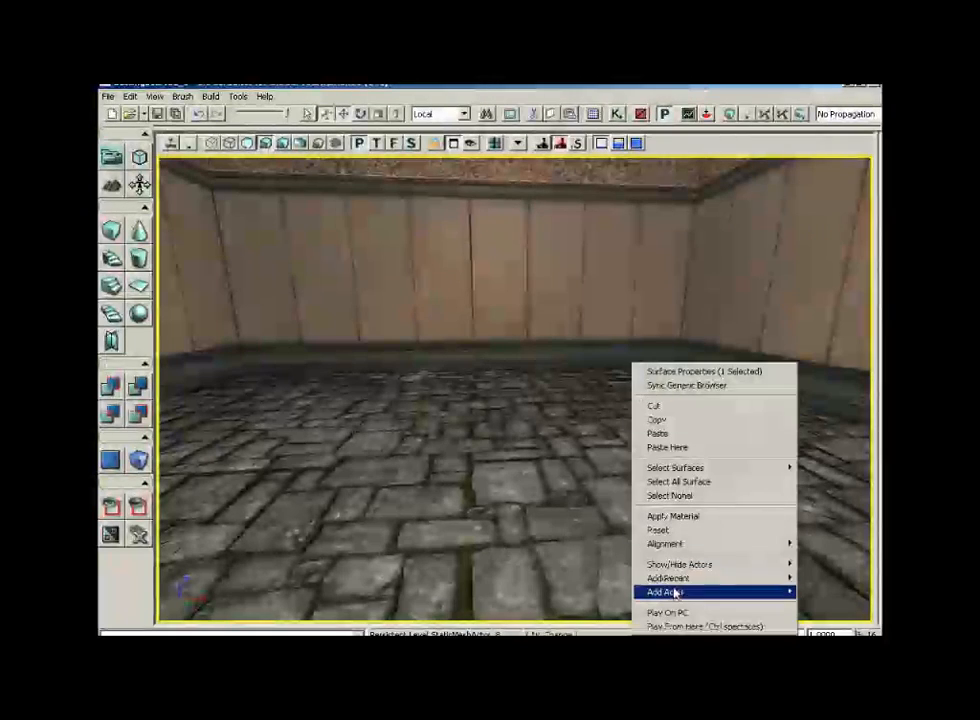
mouse_move(672, 591)
left_click(420, 433)
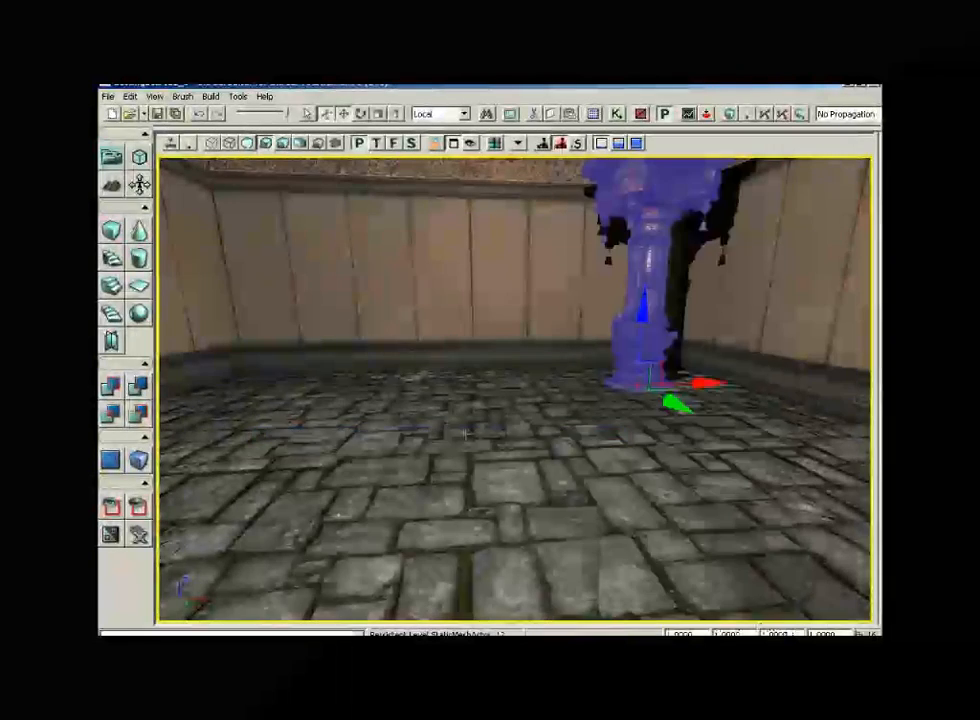
left_click_drag(600, 372, 626, 347)
right_click_drag(628, 346, 645, 298)
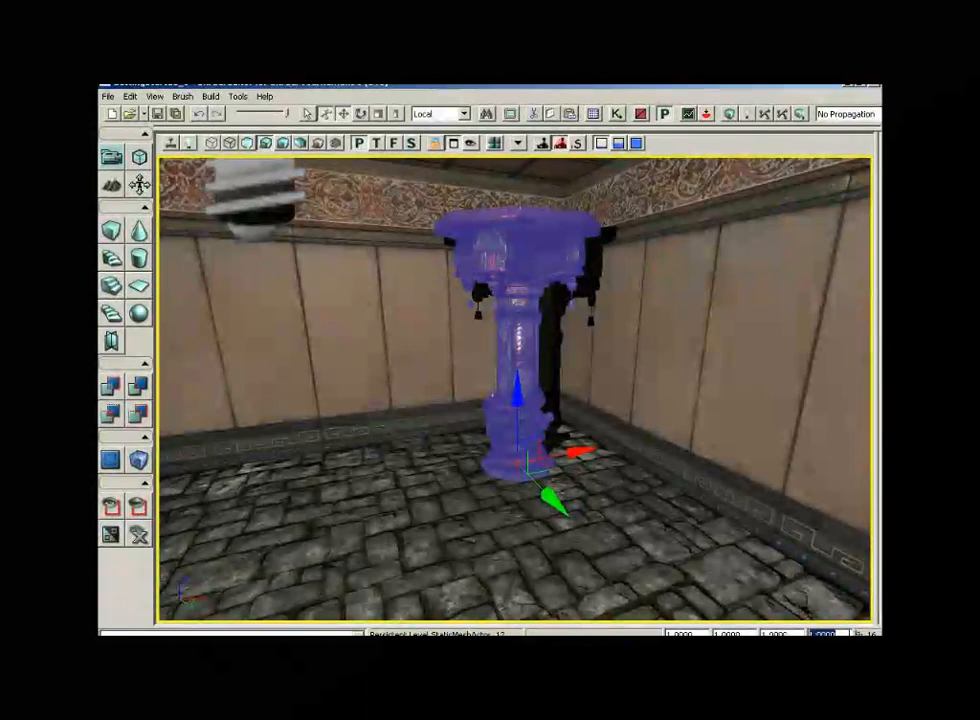
Try a vertical (Z) scale of 2 on the pillar, and restore it to 1
type("2")
key("Return")
left_click_drag(514, 389, 716, 420)
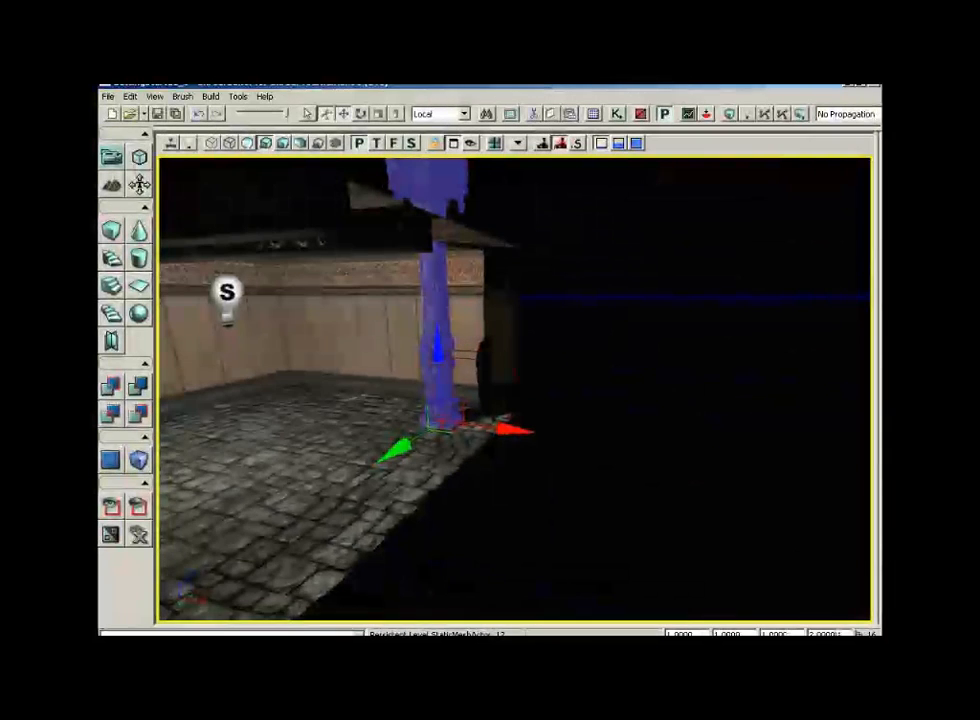
double_click(823, 632)
type("1")
key("Return")
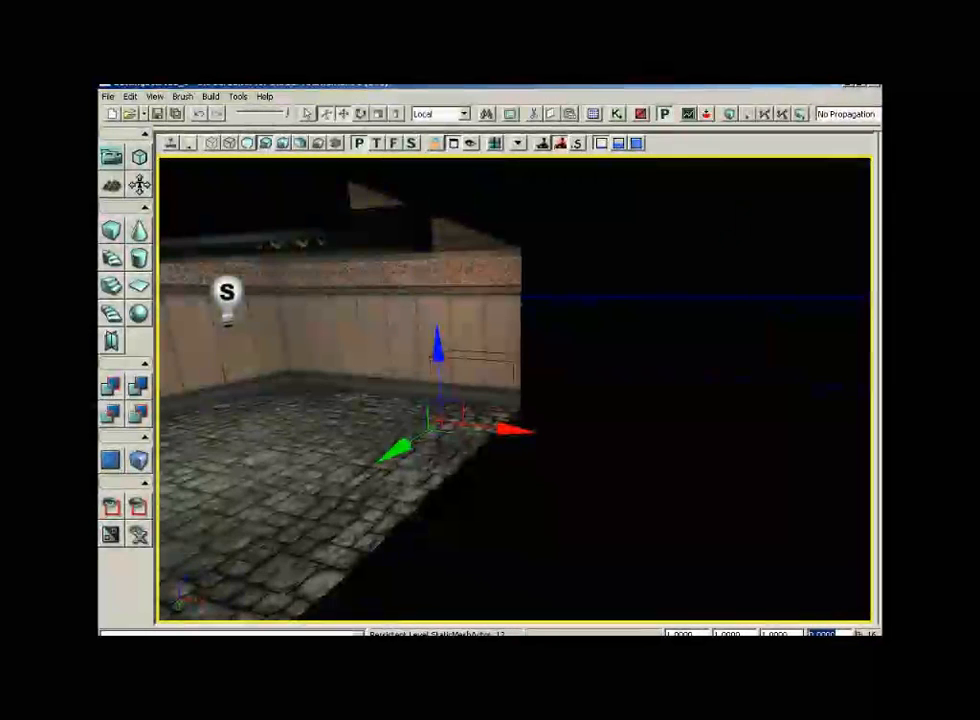
left_click_drag(818, 631, 846, 628)
Try an X scale of 2 on the pillar, and restore it to 1
left_click_drag(745, 631, 702, 631)
type("2")
key("Return")
left_click_drag(601, 533, 500, 300)
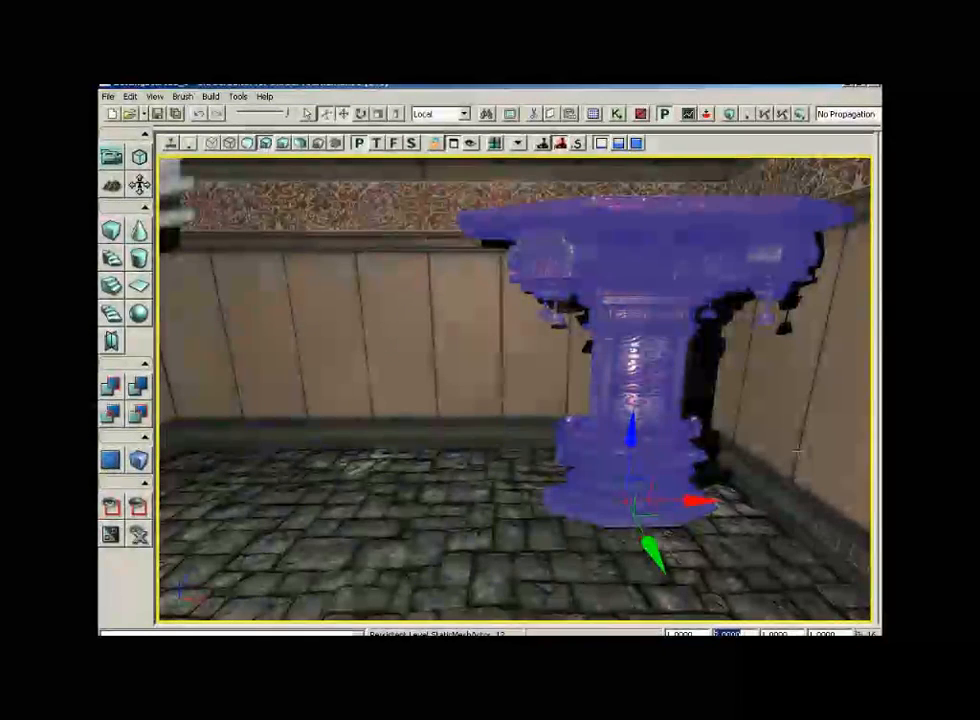
key("Return")
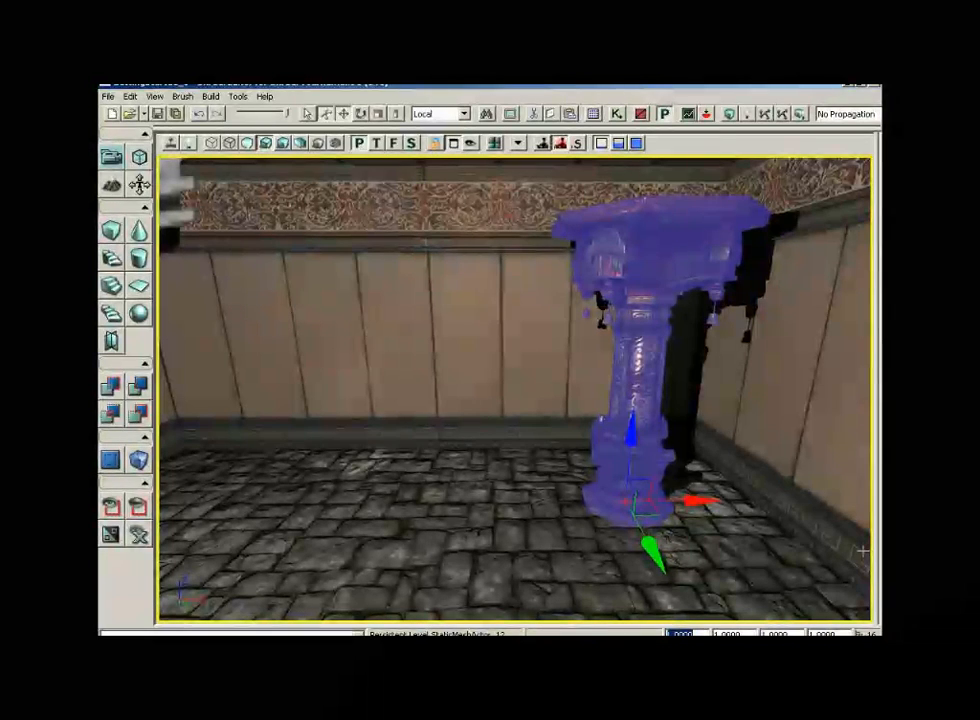
Set the pillar's overall draw scale to 1.3
type(".3")
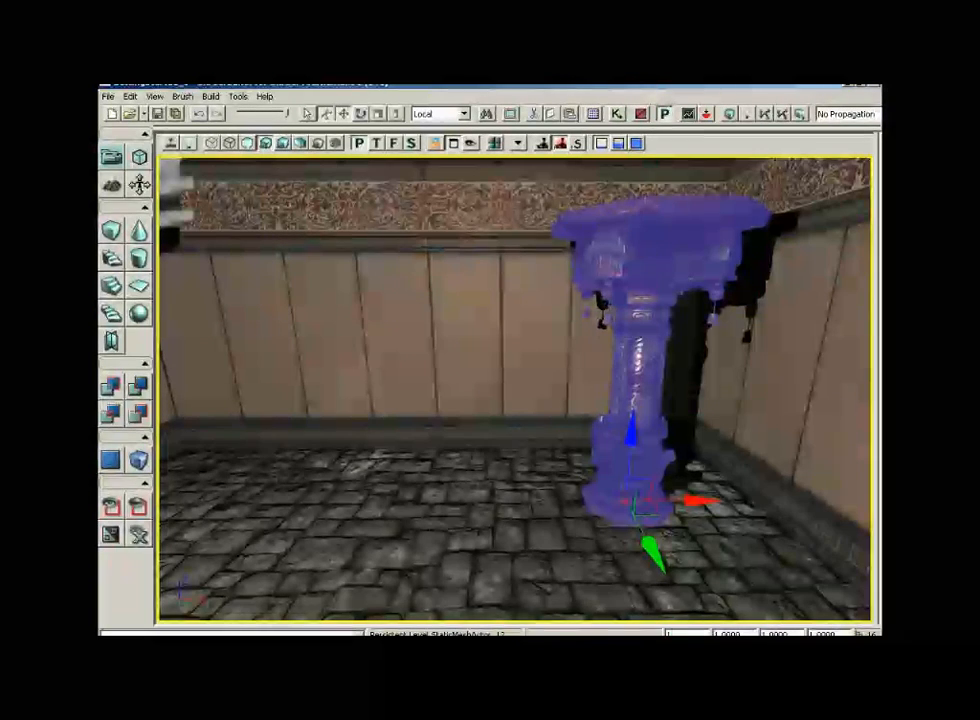
key("Return")
Examine from above and below how the scaled pillar's top meets the room's ceiling
left_click_drag(641, 394, 655, 450)
middle_click_drag(655, 450, 641, 394)
left_click_drag(641, 394, 667, 309)
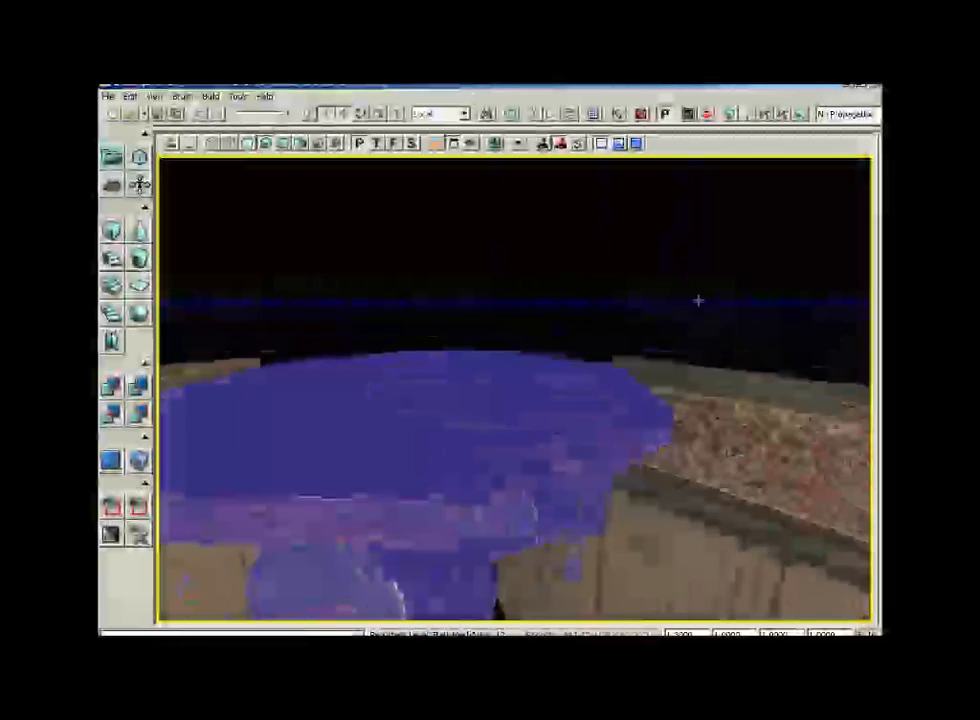
middle_click_drag(667, 309, 690, 380)
left_click_drag(690, 380, 590, 370)
mouse_move(633, 349)
middle_mouse_down()
mouse_move(632, 309)
mouse_move(632, 325)
middle_mouse_up()
right_click_drag(632, 325, 632, 290)
mouse_move(632, 349)
left_mouse_down()
mouse_move(632, 279)
mouse_move(632, 343)
left_mouse_up()
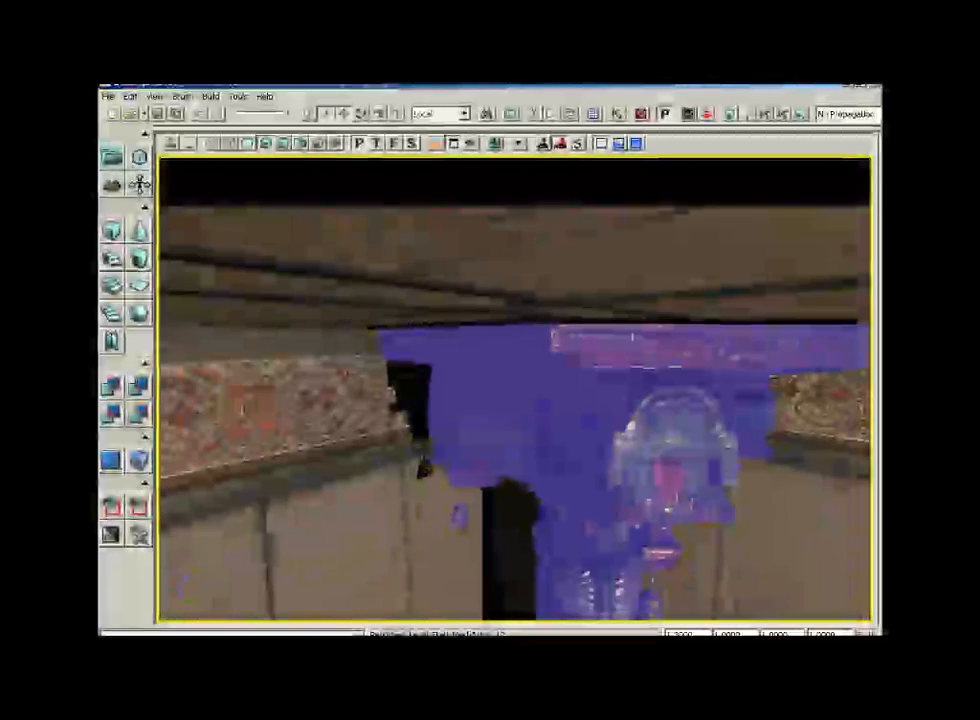
middle_click_drag(632, 343, 632, 450)
left_click_drag(632, 450, 632, 495)
right_click_drag(632, 495, 632, 445)
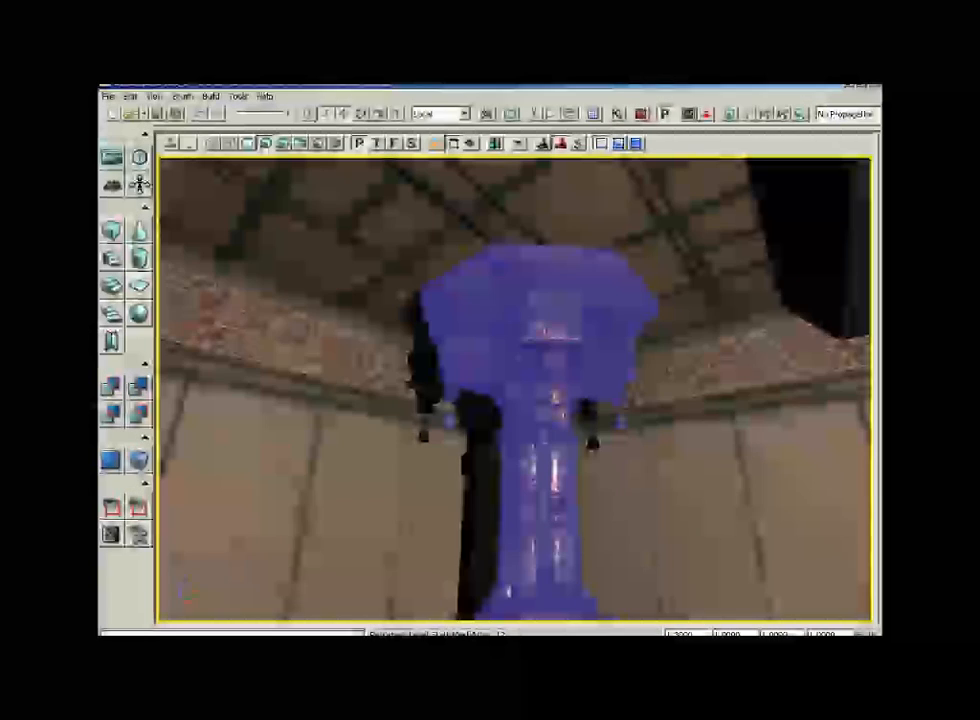
In the top wireframe view, move the pillar into the room's upper corner opposite the passage, close against both walls
left_click(377, 144)
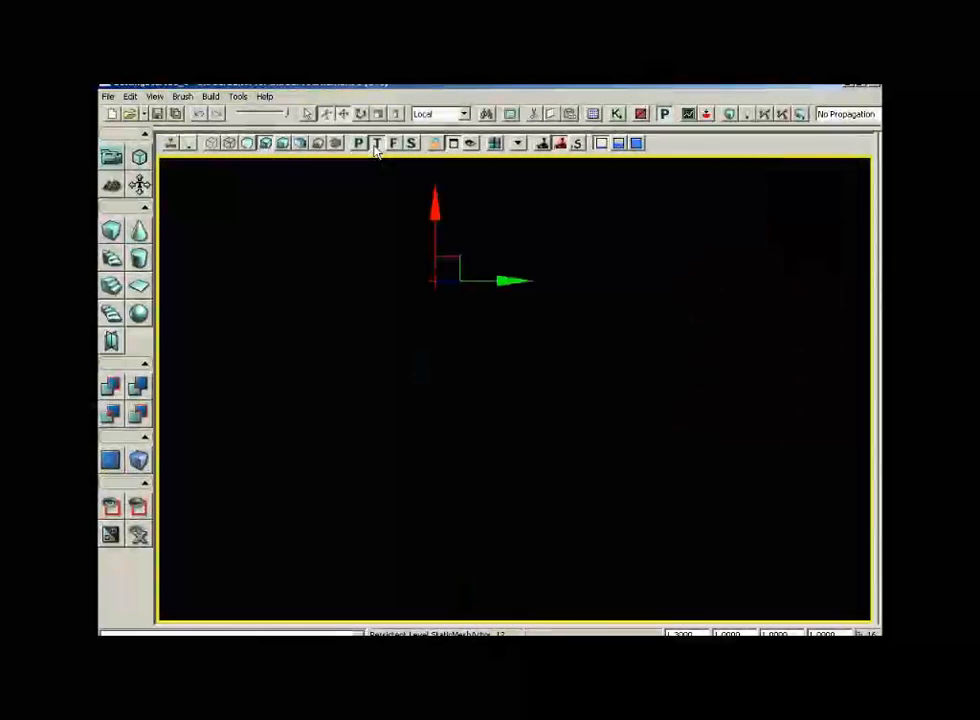
left_click(213, 144)
left_click_drag(330, 264, 403, 325)
scroll(403, 342, "up", 1)
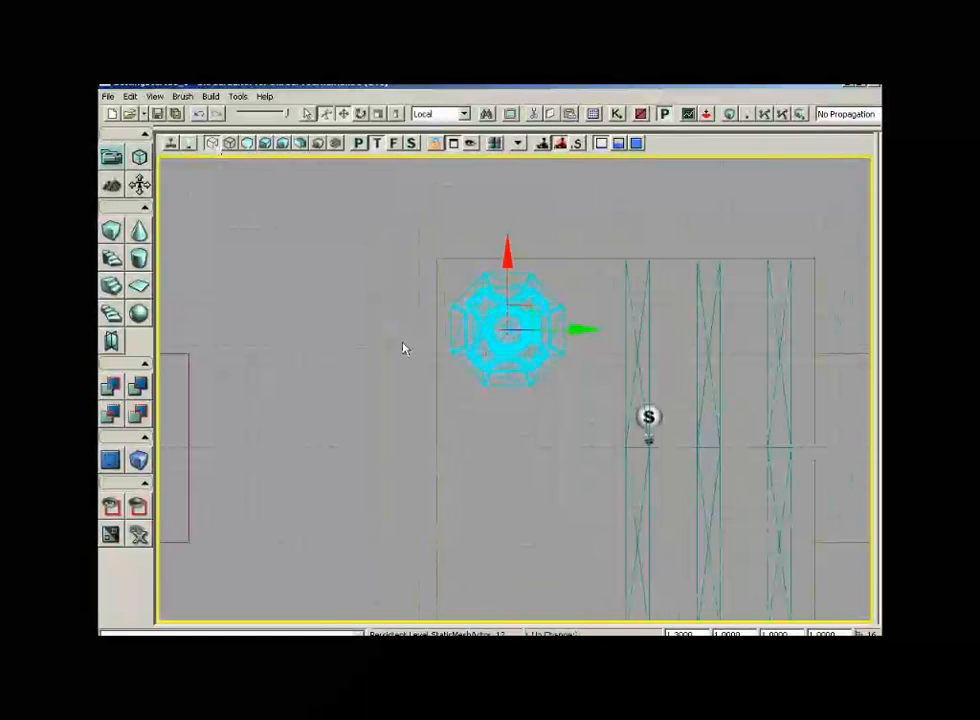
scroll(404, 348, "up", 1)
left_click_drag(527, 291, 526, 291)
left_click_drag(494, 244, 493, 229)
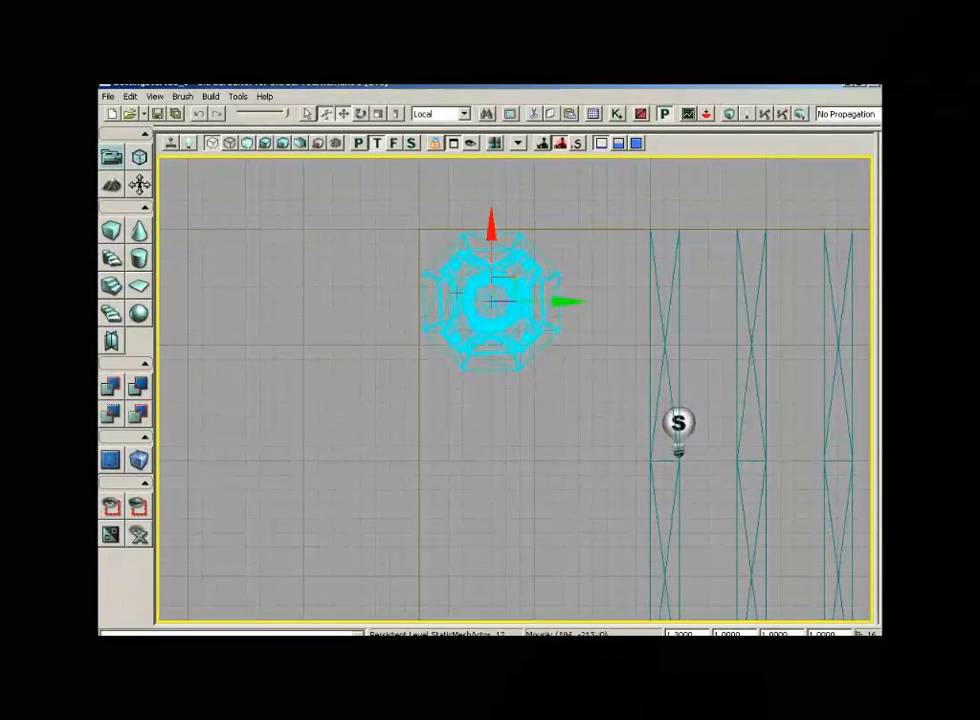
mouse_move(615, 271)
left_mouse_down()
mouse_move(615, 285)
mouse_move(611, 246)
mouse_move(646, 221)
mouse_move(645, 252)
mouse_move(656, 211)
mouse_move(654, 256)
left_mouse_up()
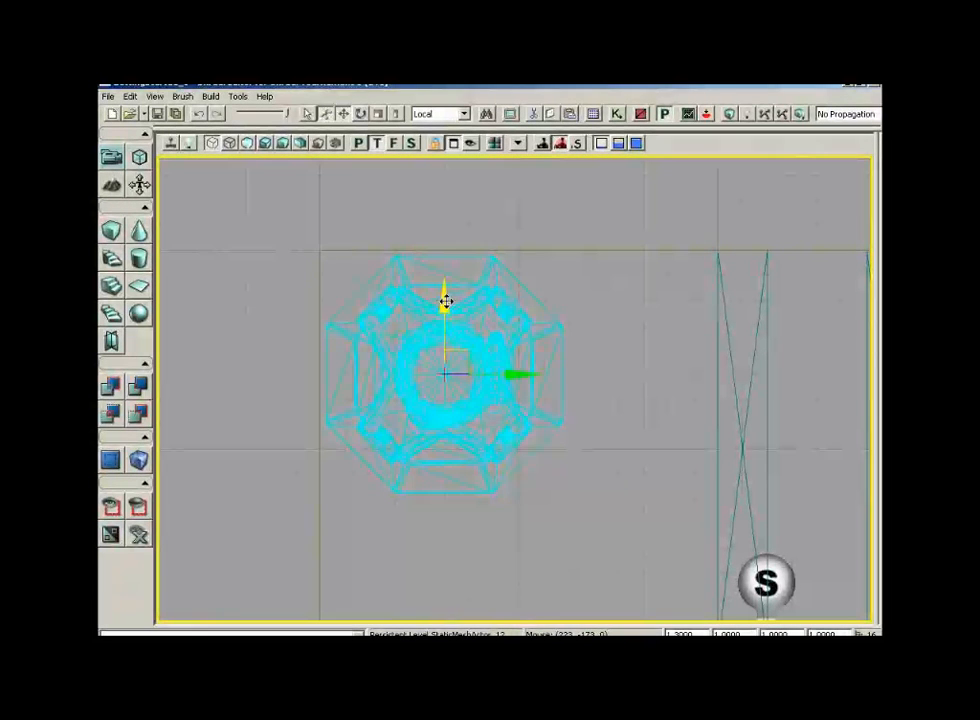
Duplicate the corner pillar into the opposite corner along the same end wall, and view both pillars in the lit perspective view
left_click_drag(443, 304, 367, 622, "alt+shift")
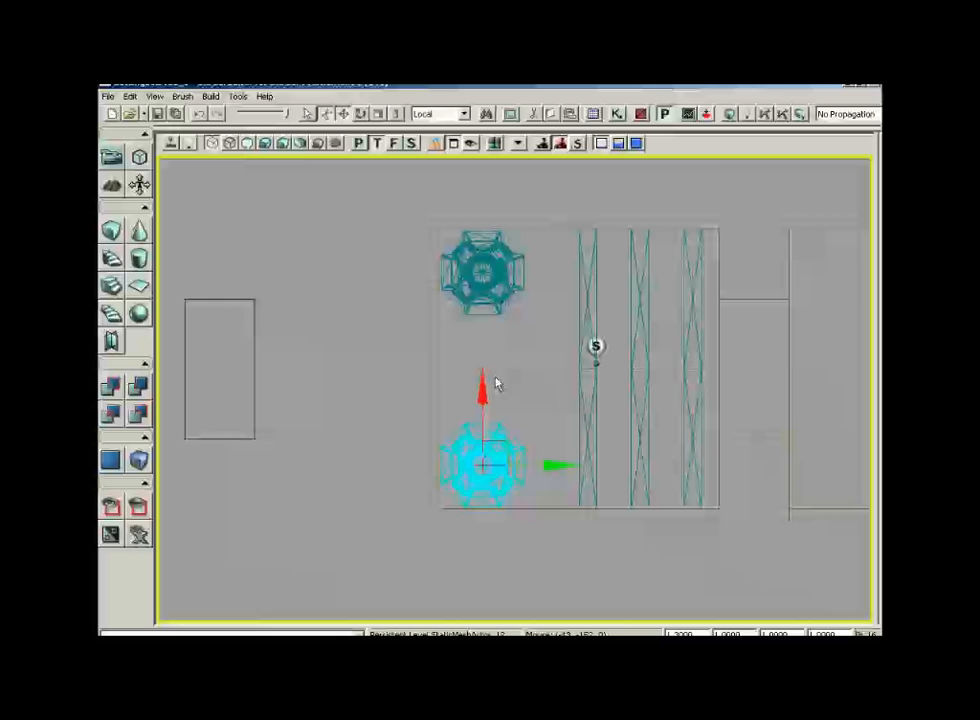
left_click(359, 143)
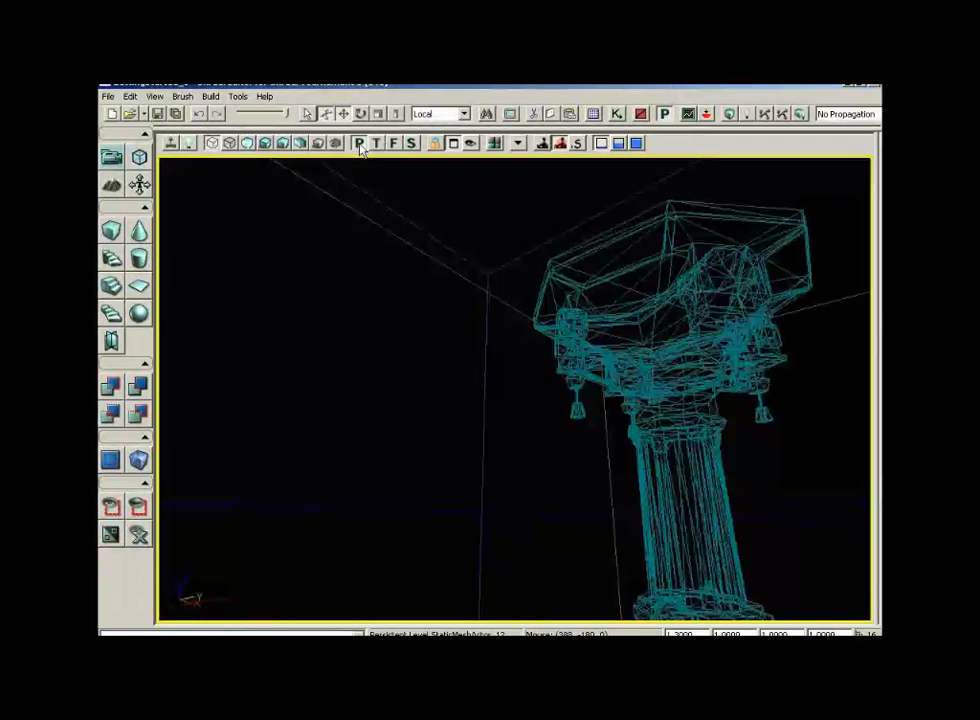
left_click(265, 144)
left_click_drag(475, 325, 545, 430)
right_click_drag(475, 326, 390, 340)
left_click_drag(390, 340, 390, 420)
right_click_drag(390, 420, 405, 485)
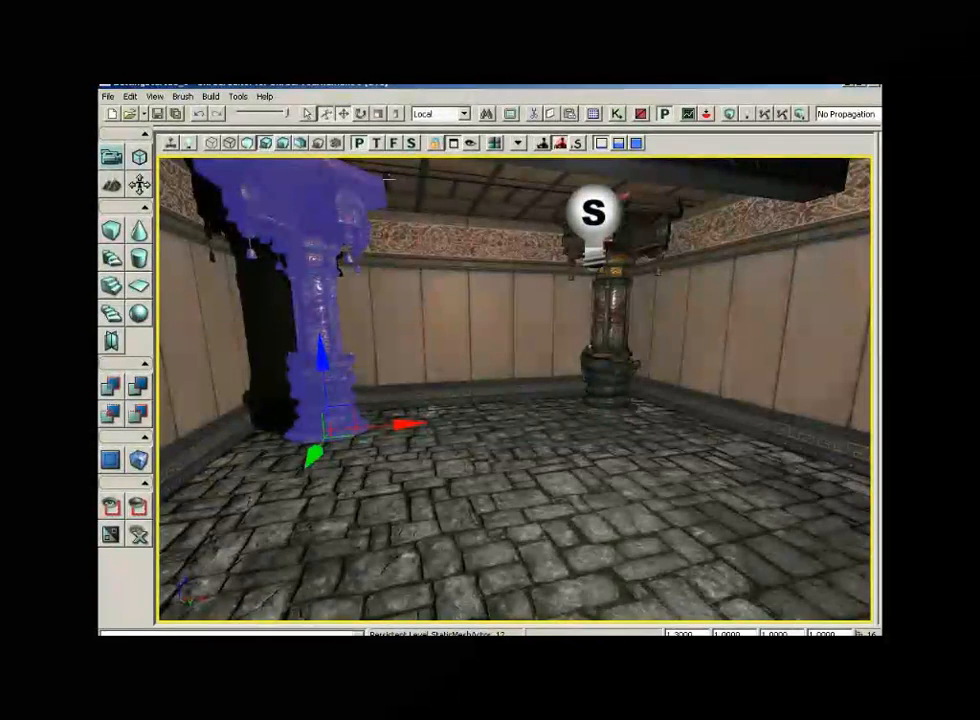
Select the S_ASC_Deco_SM_Bellstick_Frame static mesh from the ASC_Deco package
left_click(593, 114)
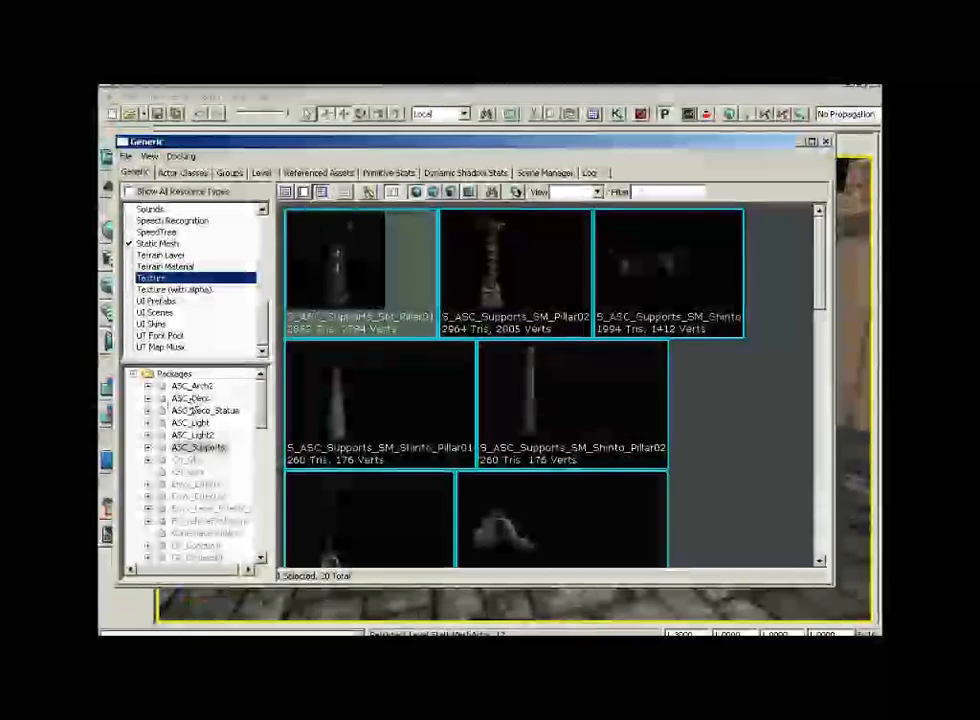
left_click(192, 398)
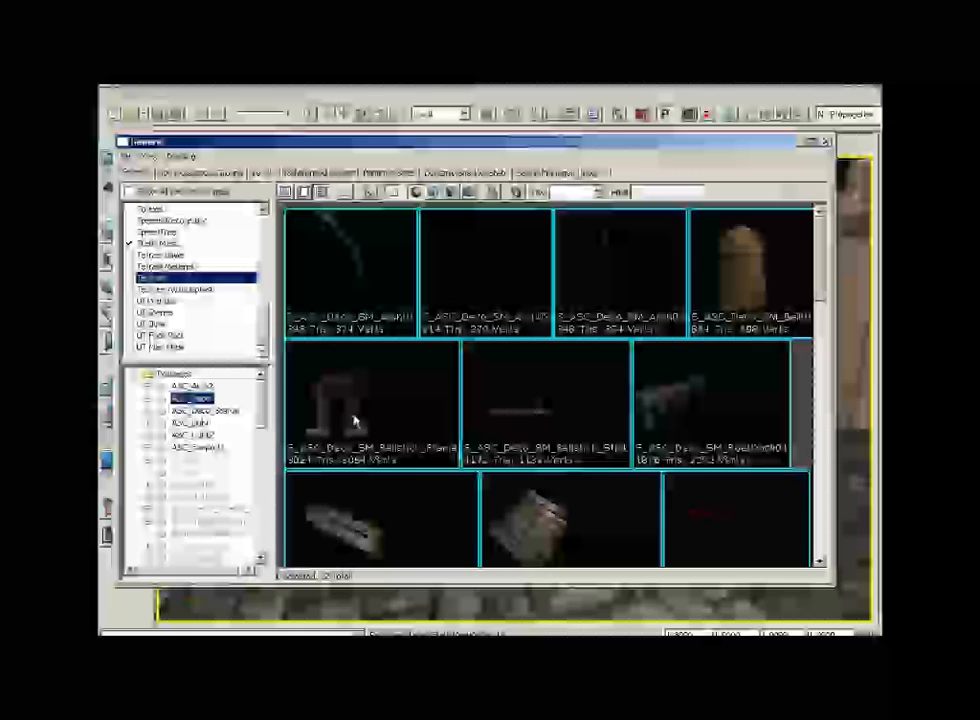
left_click(356, 418)
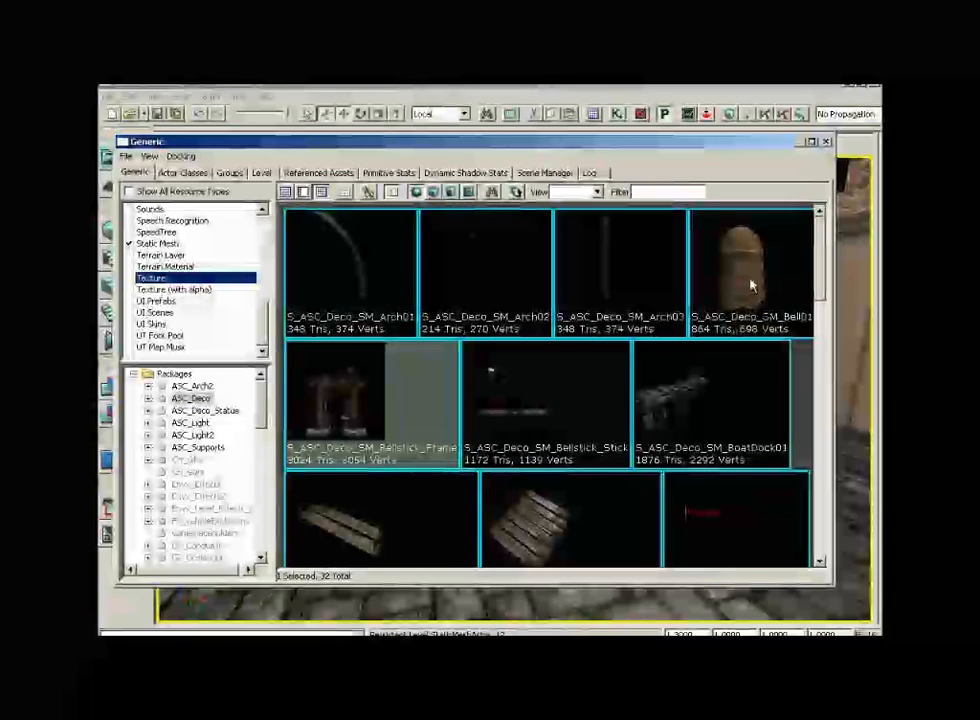
left_click(826, 142)
Add the bellstick frame static mesh to the room's floor between the two corner pillars
left_click_drag(514, 389, 500, 440)
right_click_drag(500, 440, 500, 510)
left_click_drag(500, 510, 500, 450)
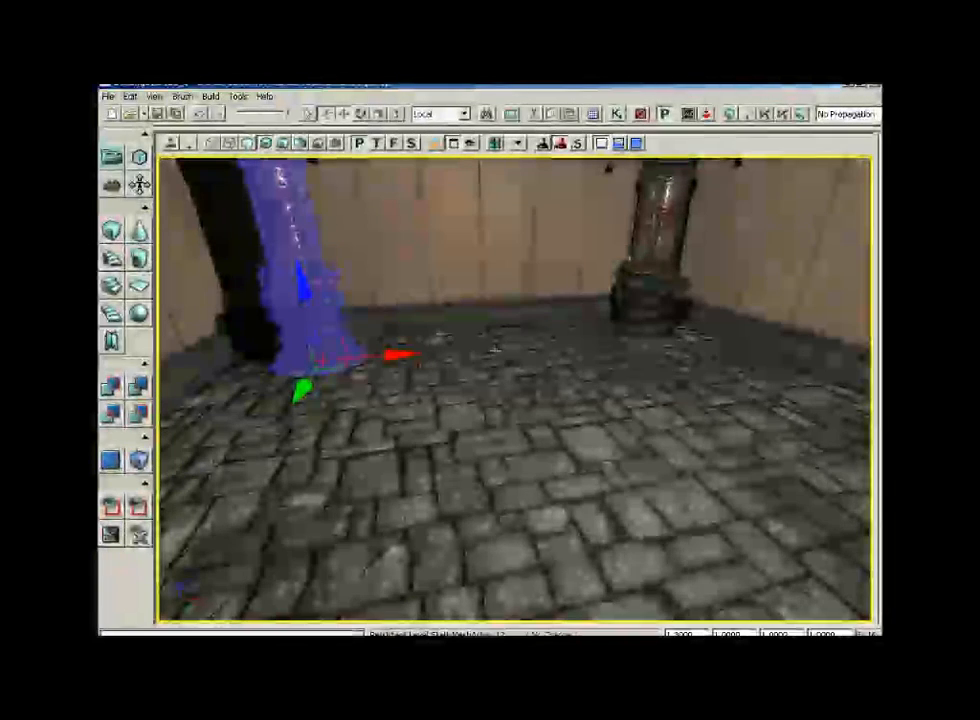
right_click(496, 332)
mouse_move(541, 567)
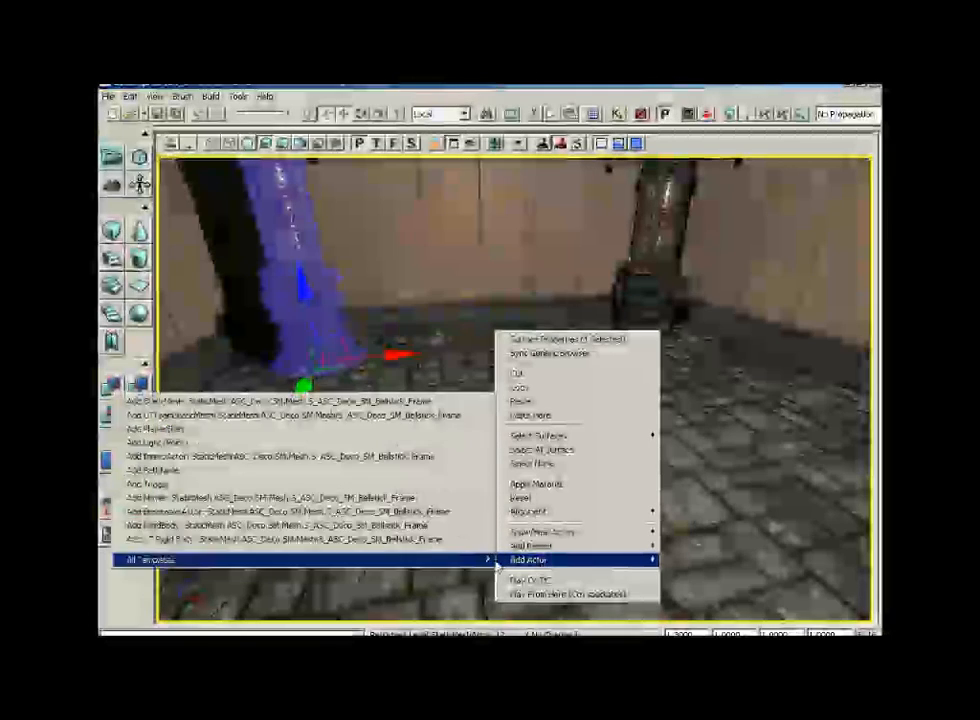
left_click(401, 405)
left_click_drag(501, 405, 499, 475)
right_click_drag(501, 405, 501, 340)
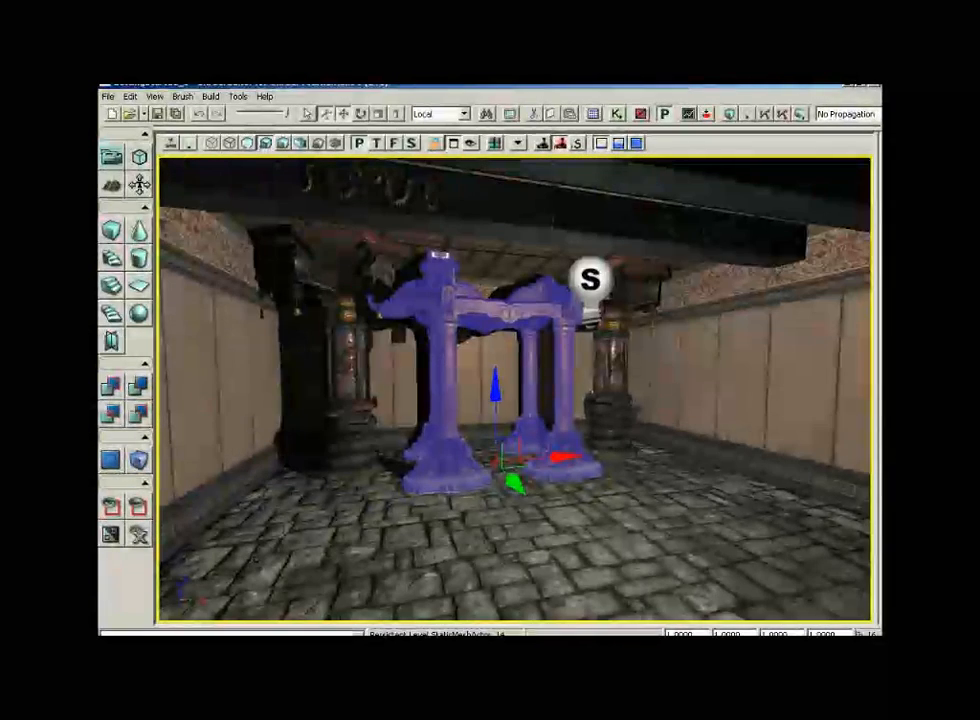
In the top wireframe view, move the bellstick frame toward the end wall so its centre lines up with the two pillars
left_click_drag(448, 389, 450, 365)
middle_click_drag(448, 389, 421, 341)
left_click_drag(421, 341, 403, 291)
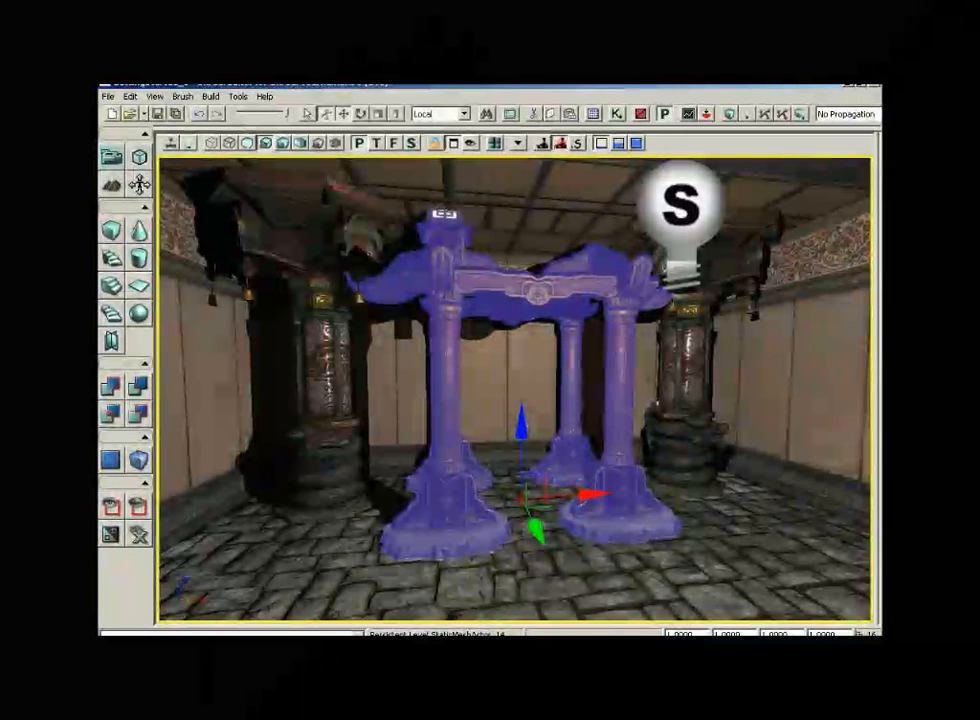
left_click(314, 144)
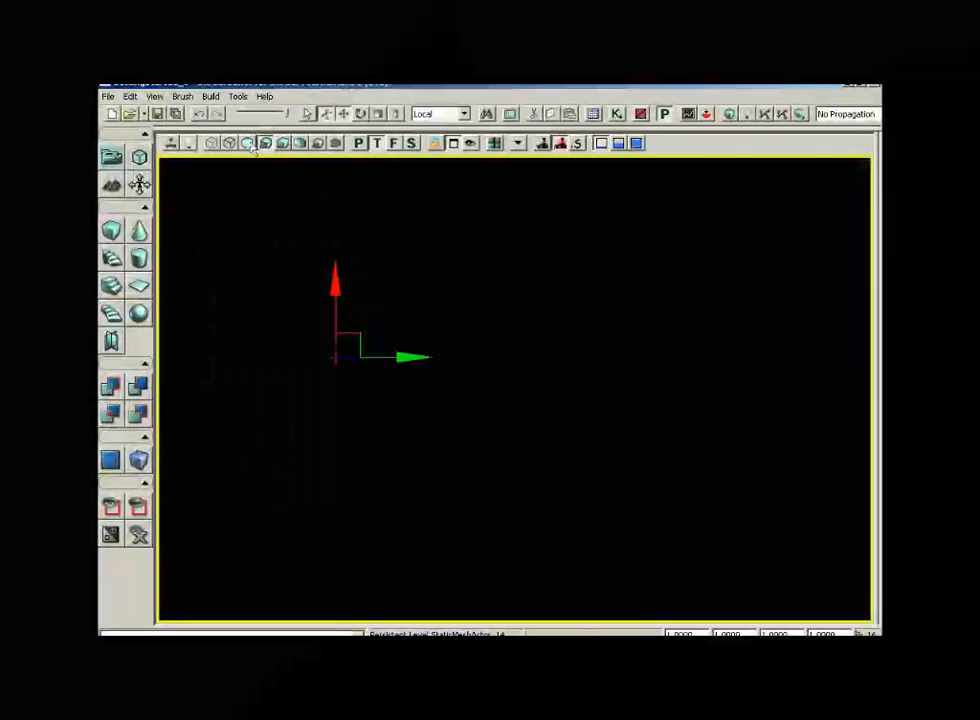
left_click(212, 144)
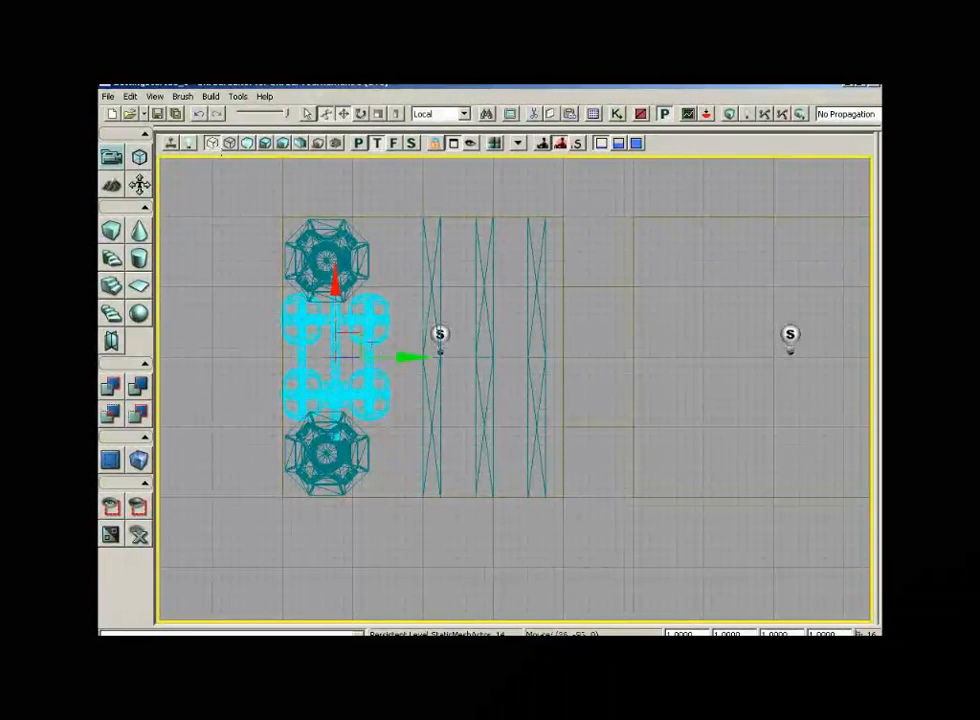
left_click_drag(405, 357, 406, 358)
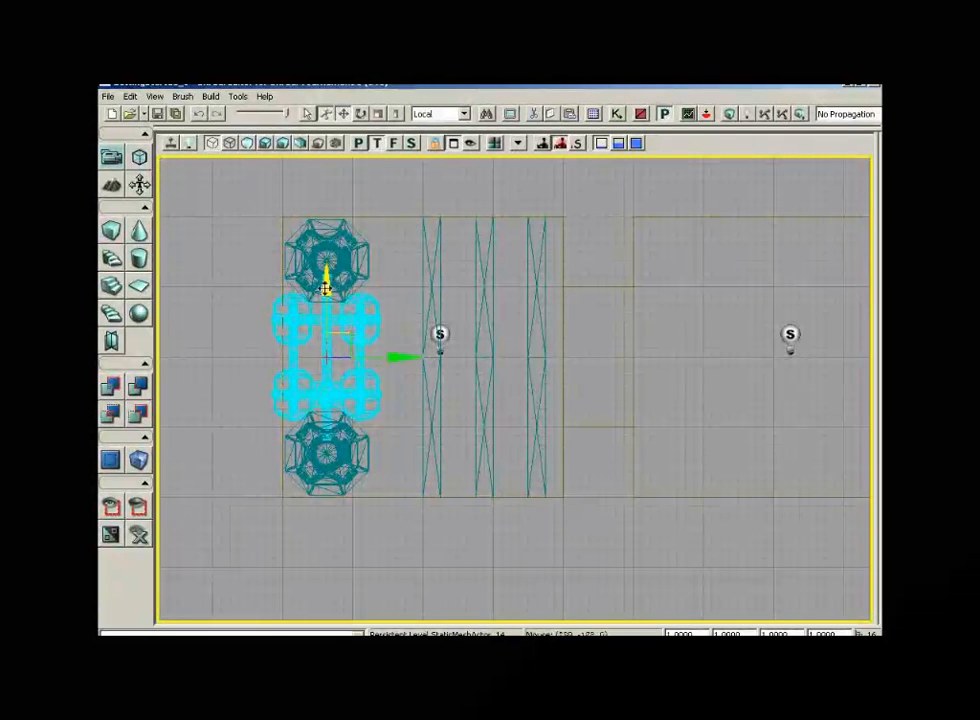
In the lit perspective view, try overall draw scales of 1.2 and 1.25 on the bellstick frame, and settle on 1.3
left_click(359, 143)
left_click(266, 144)
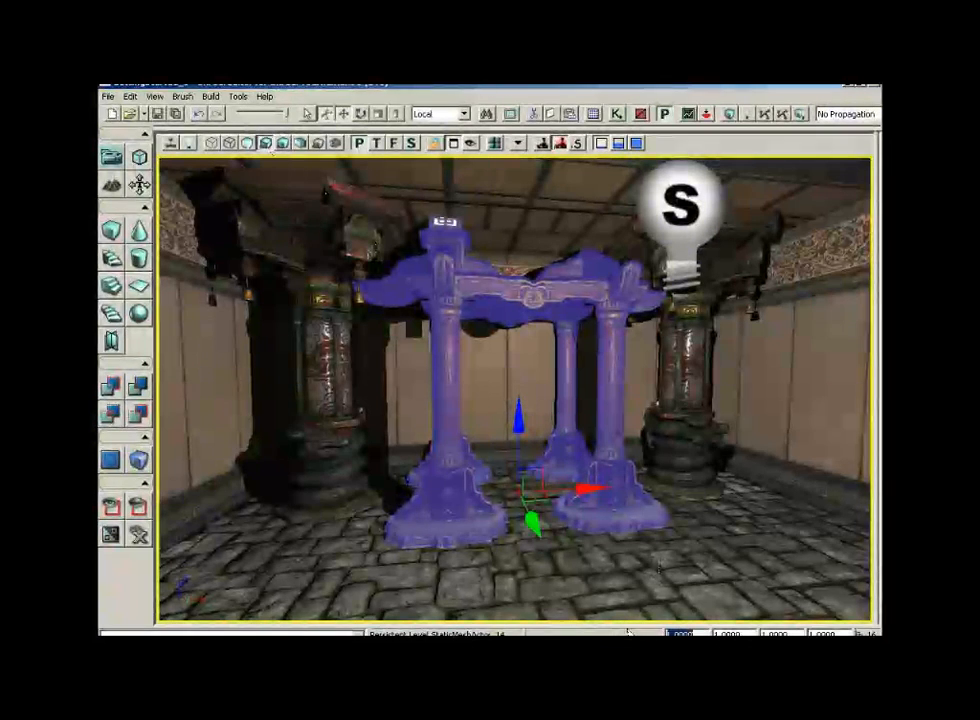
type(".2")
key("Return")
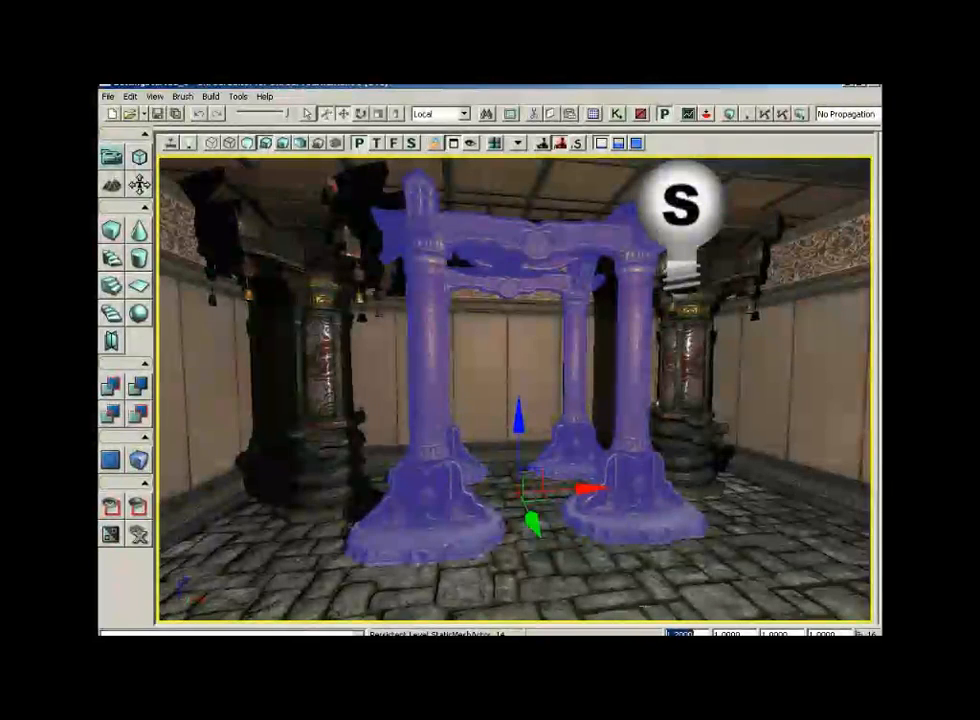
middle_click_drag(514, 389, 514, 355)
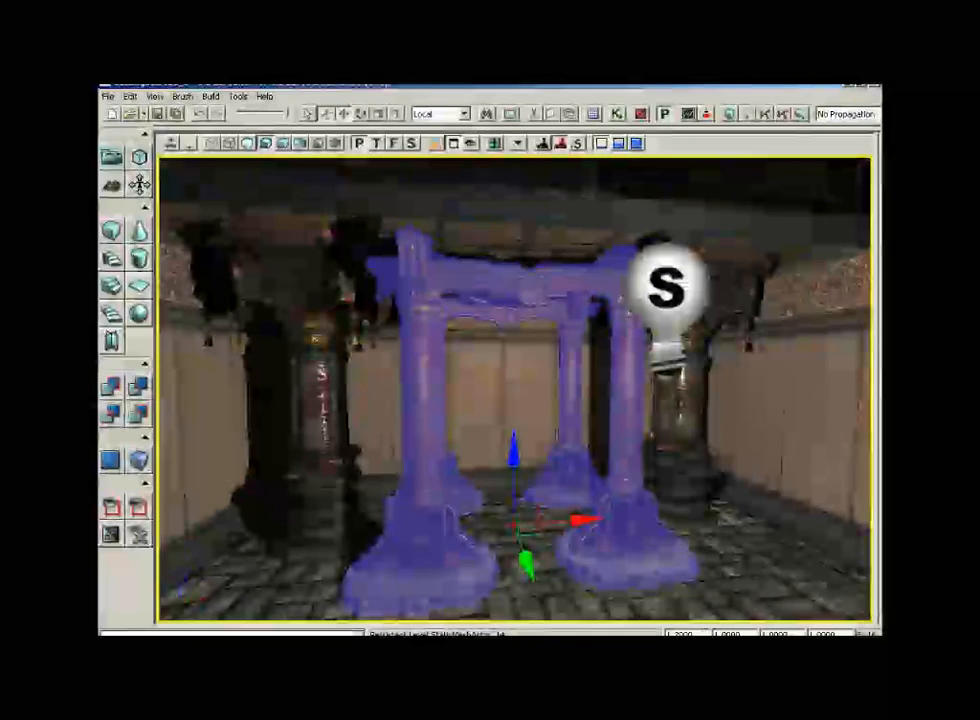
double_click(682, 633)
type("1.25")
key("Return")
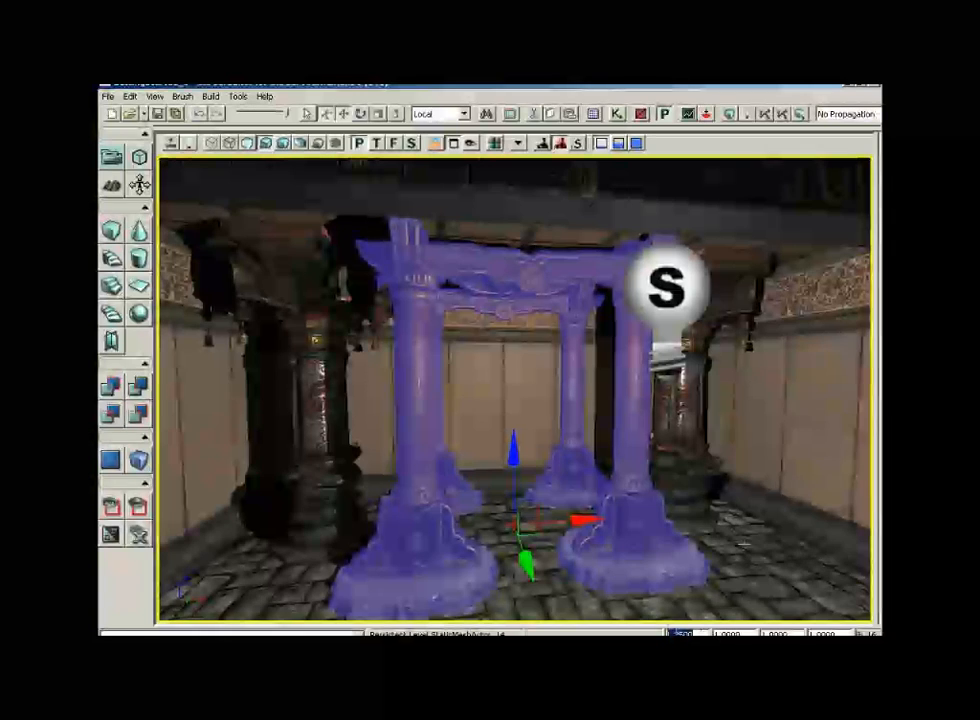
type("1.3")
key("Return")
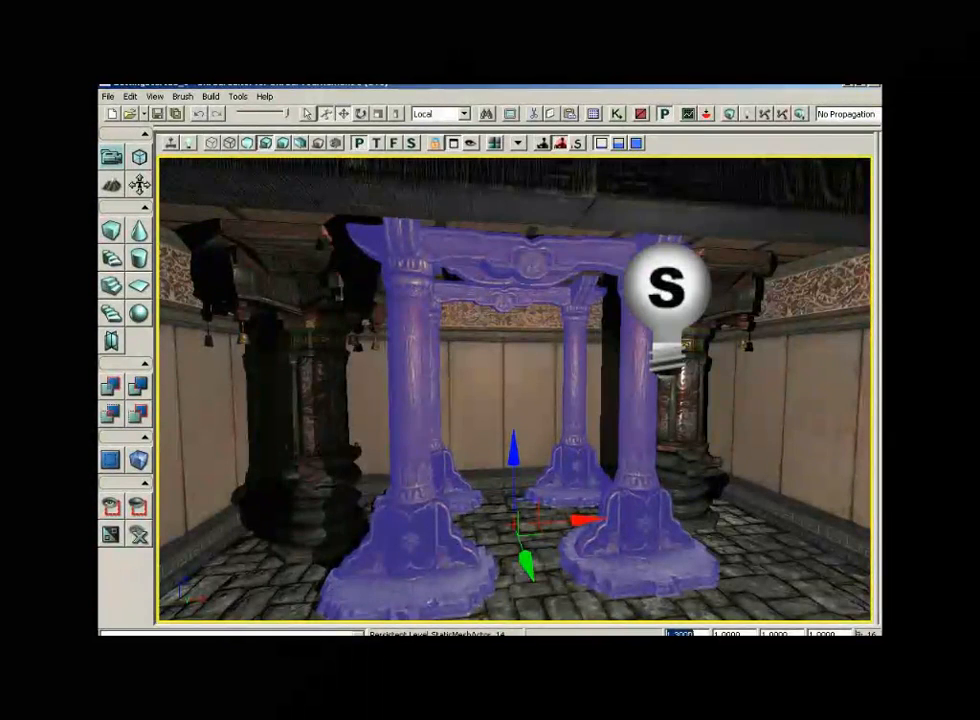
Examine the scaled bellstick frame from several angles, checking how its top meets the ceiling and how it sits between the pillars
right_click_drag(648, 450, 629, 360)
mouse_move(629, 435)
left_mouse_down()
mouse_move(640, 480)
mouse_move(629, 410)
left_mouse_up()
middle_click_drag(629, 435, 622, 480)
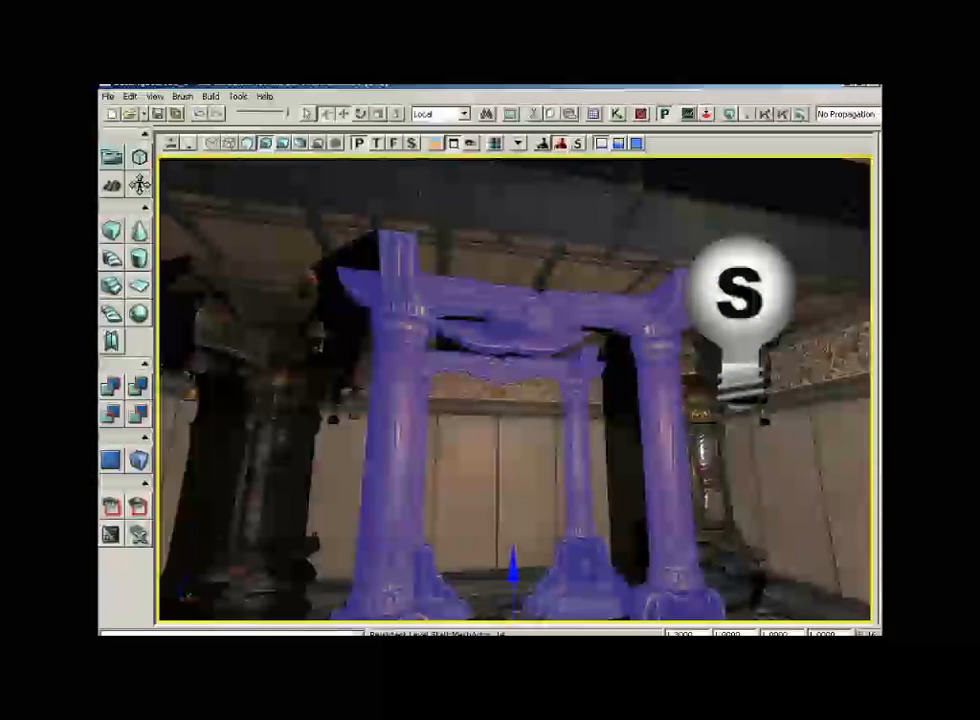
right_click_drag(501, 354, 501, 430)
right_click(501, 354)
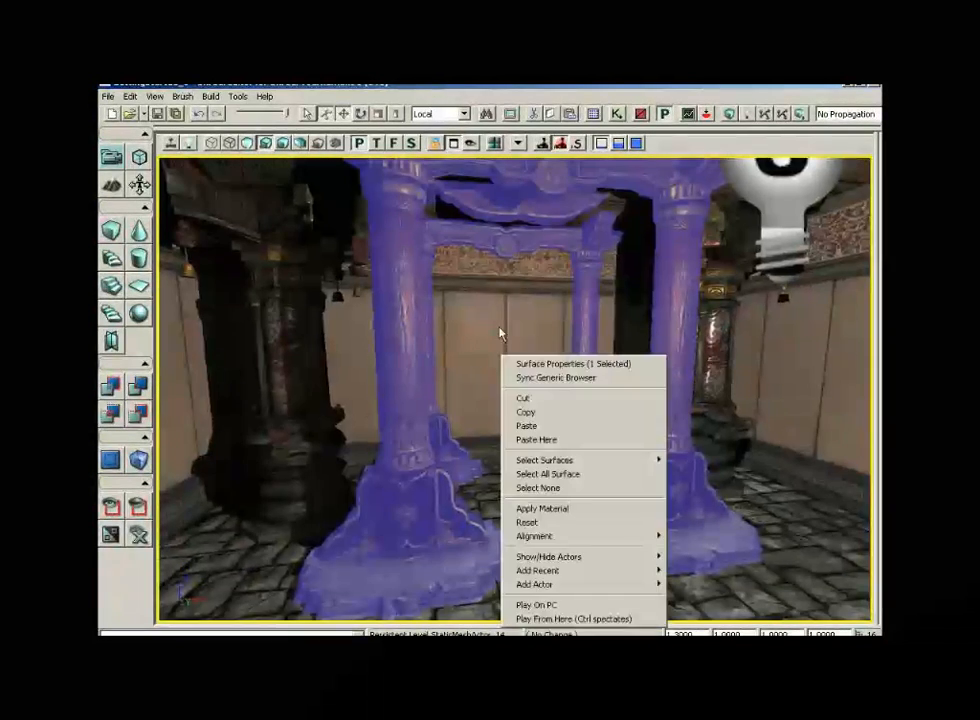
left_click(499, 332)
middle_click_drag(499, 332, 446, 255)
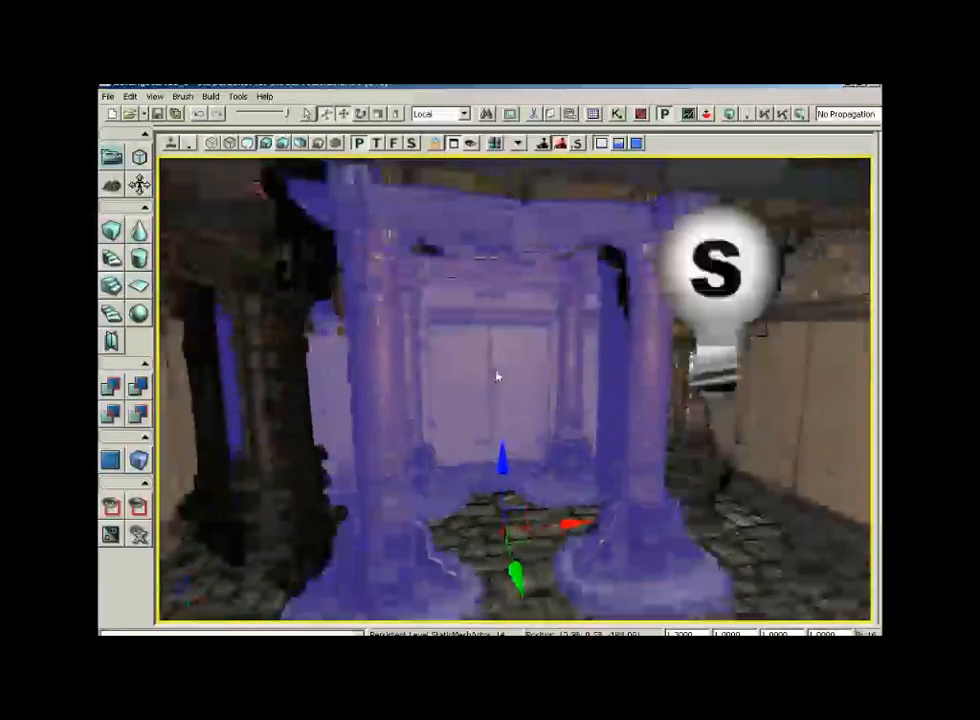
left_click_drag(497, 376, 511, 293)
right_click_drag(511, 293, 511, 232)
left_click_drag(511, 232, 511, 330)
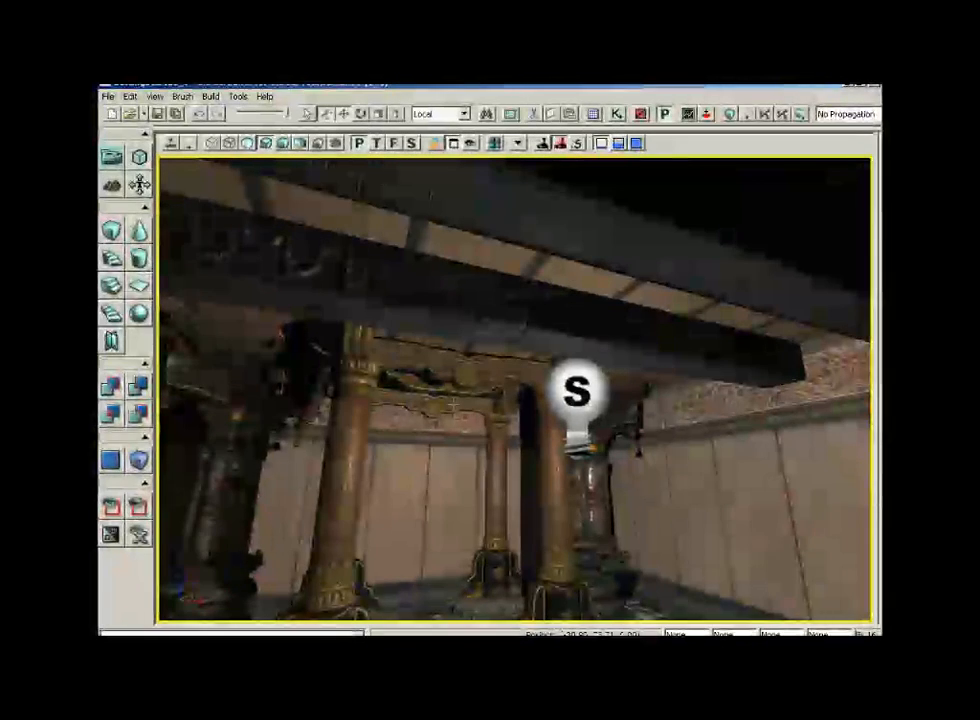
right_click_drag(511, 330, 480, 428)
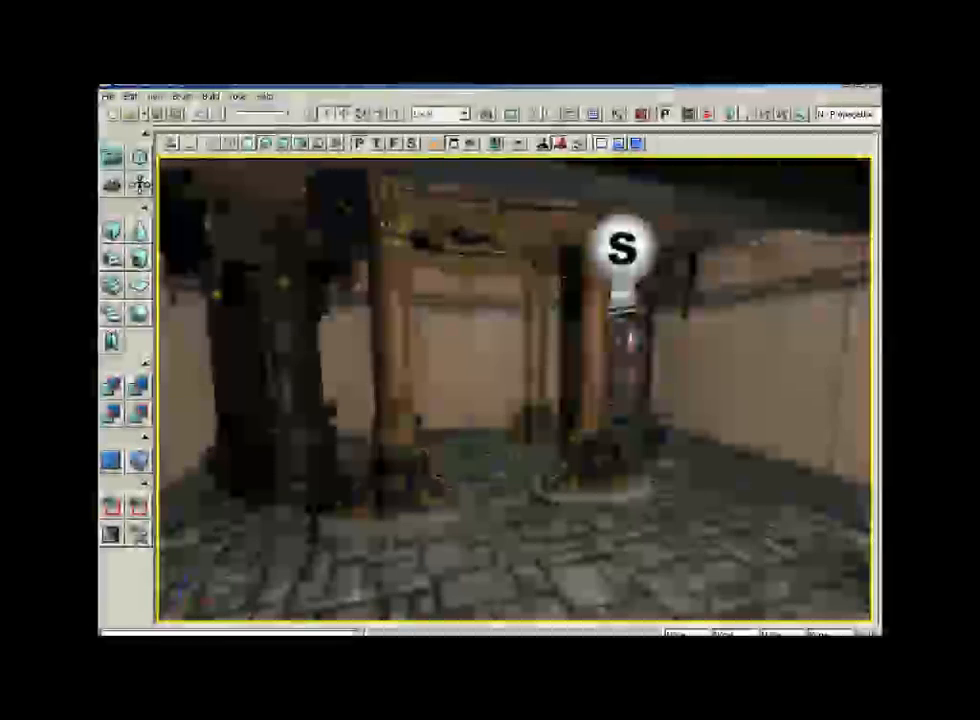
Select the S_ASC_Deco_SM_Fountain01 static mesh from the ASC_Deco package
left_click(593, 113)
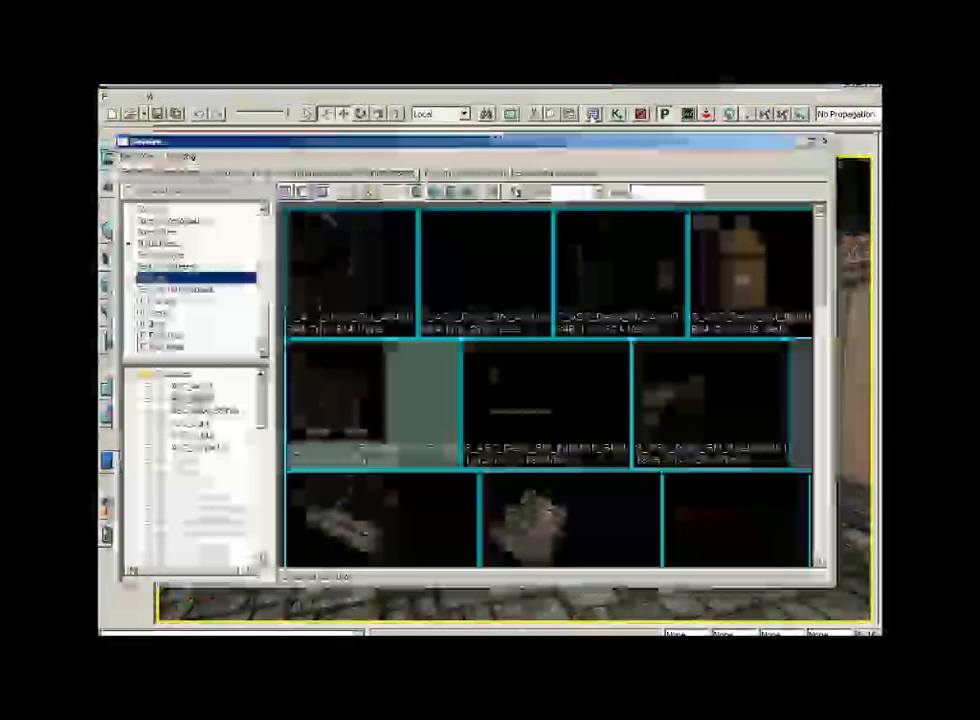
scroll(804, 360, "down", 2)
scroll(800, 390, "down", 3)
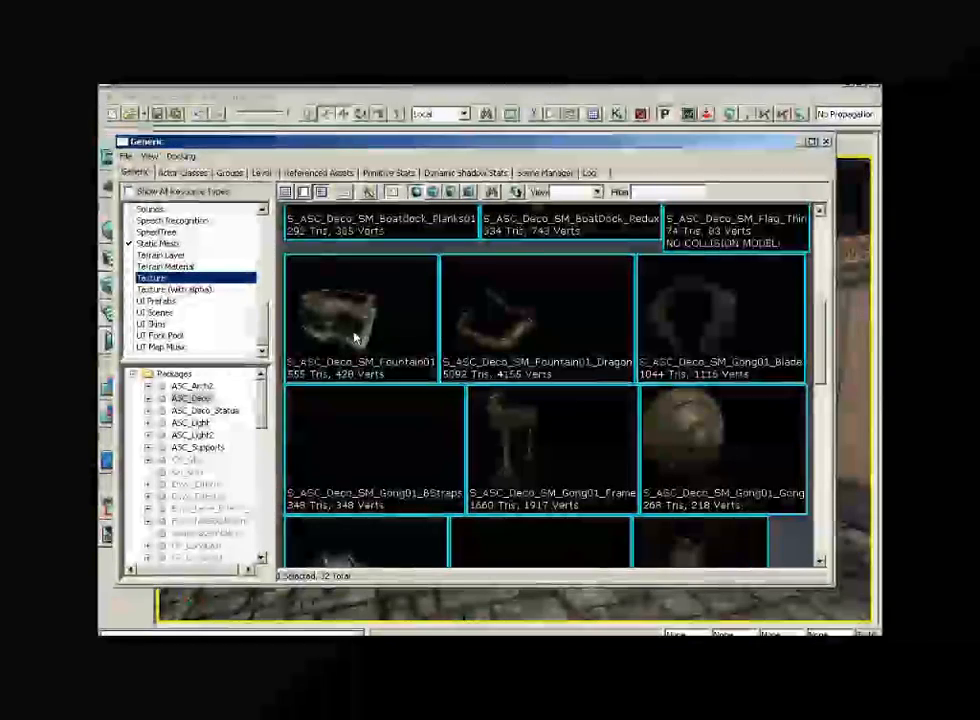
left_click(355, 338)
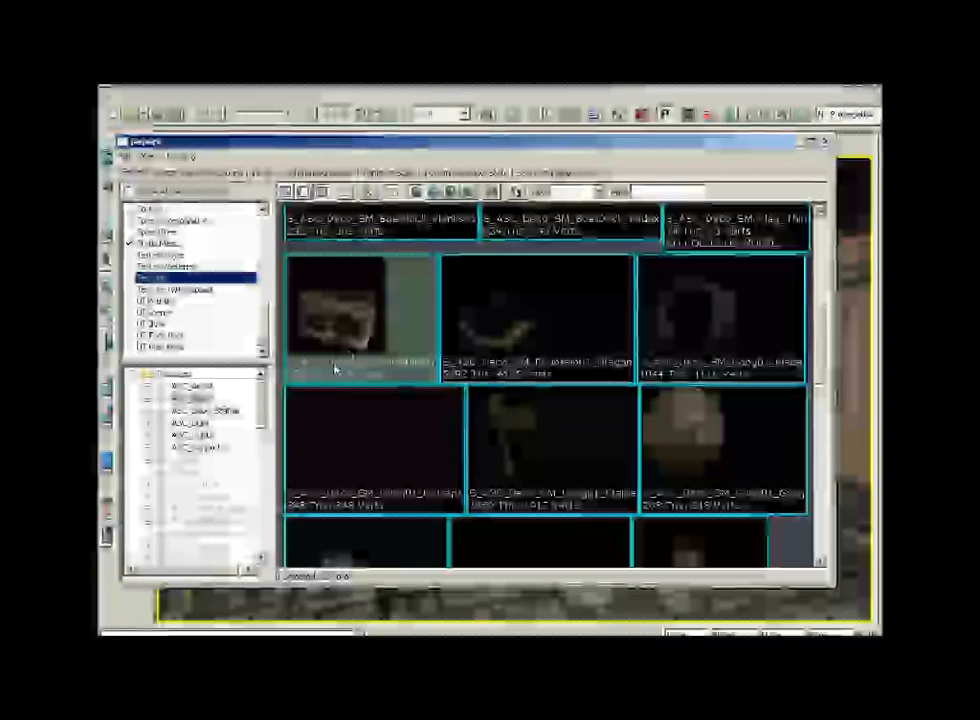
left_click(827, 143)
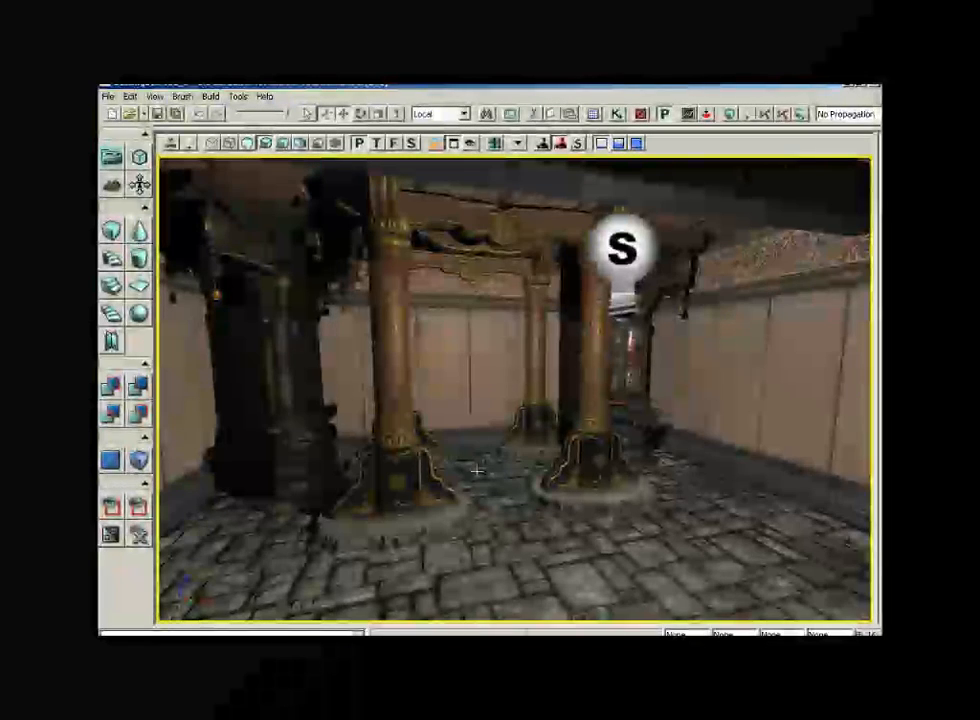
Add the fountain static mesh to the floor between the bellstick frame's columns
right_click(478, 470)
mouse_move(515, 413)
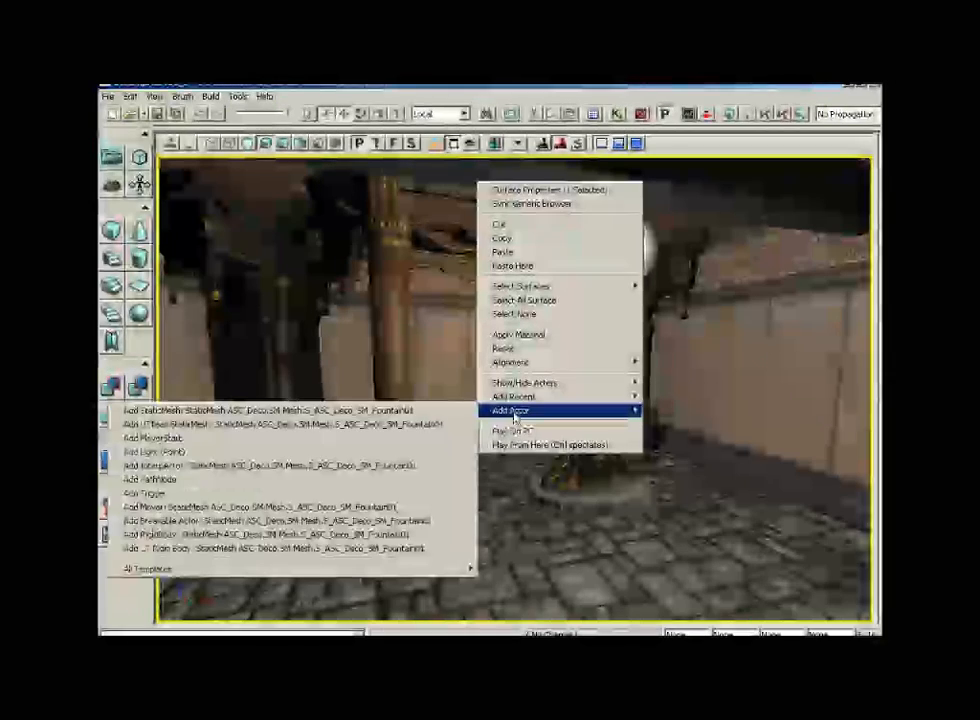
left_click(421, 410)
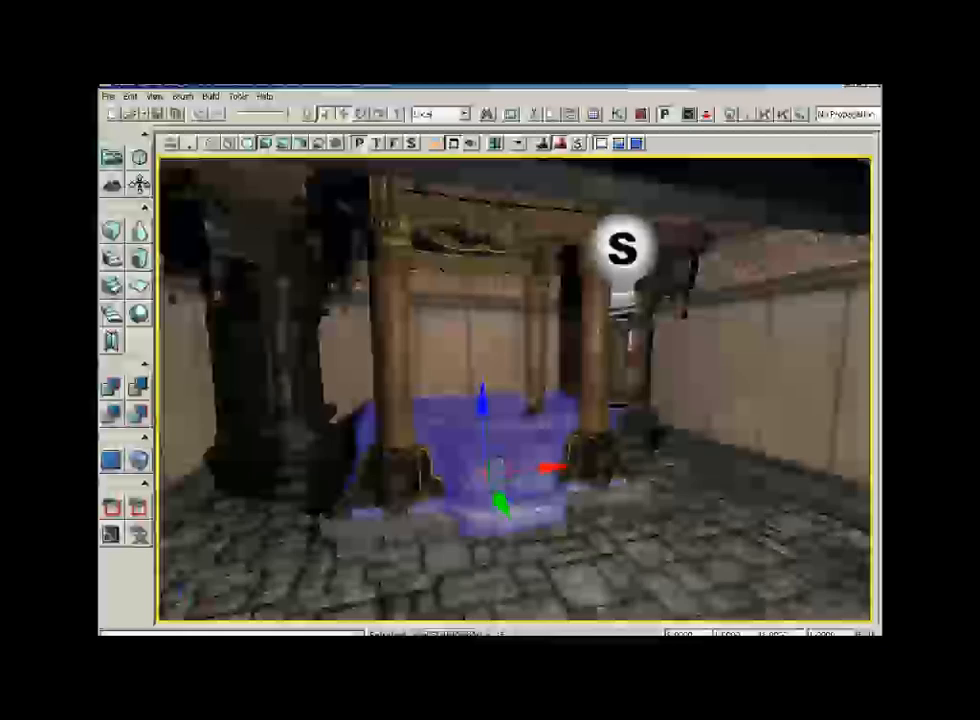
Set the fountain's overall draw scale to 0.8 and check its fit between the frame's columns
left_click_drag(490, 420, 515, 420)
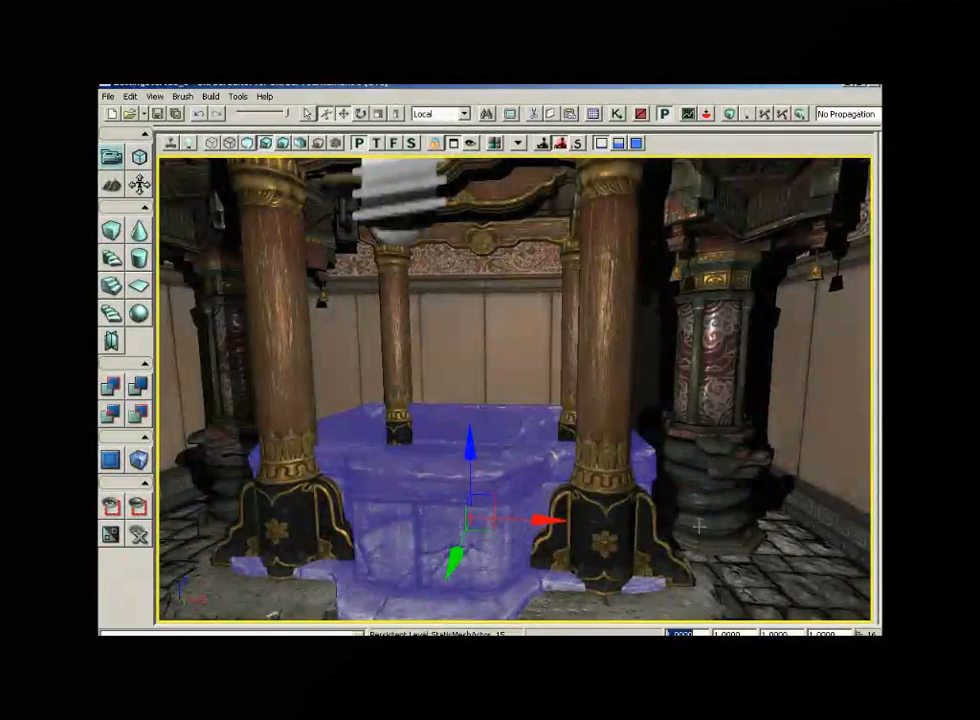
type(".8")
key("Return")
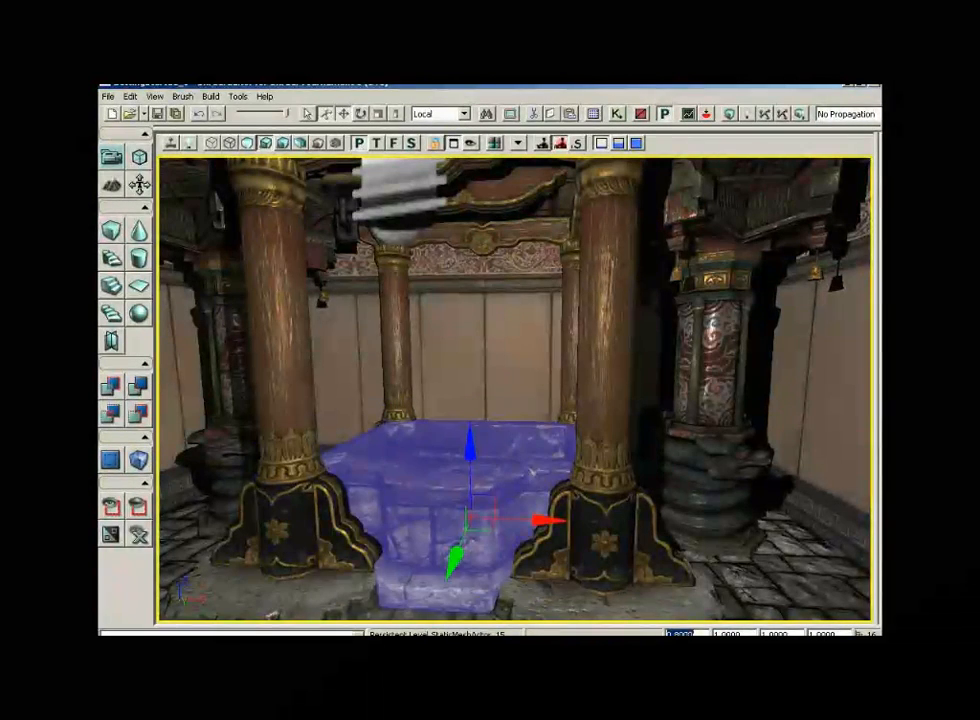
left_click_drag(784, 454, 760, 468)
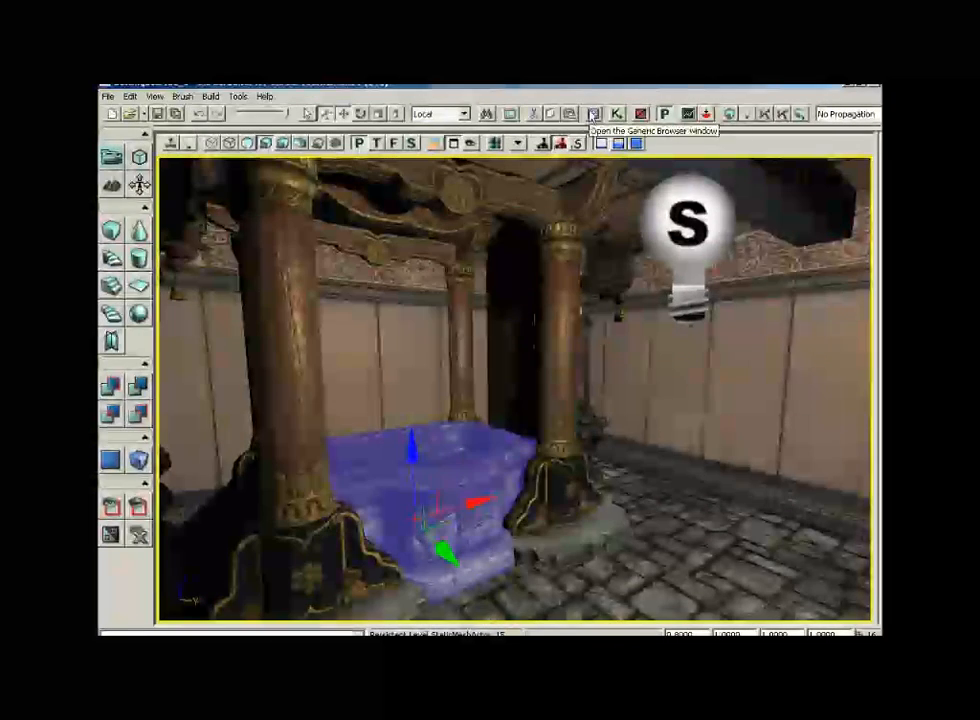
Select the S_ASC_Deco_SM_Fountain01_Dragon static mesh from the ASC_Deco package
left_click(592, 115)
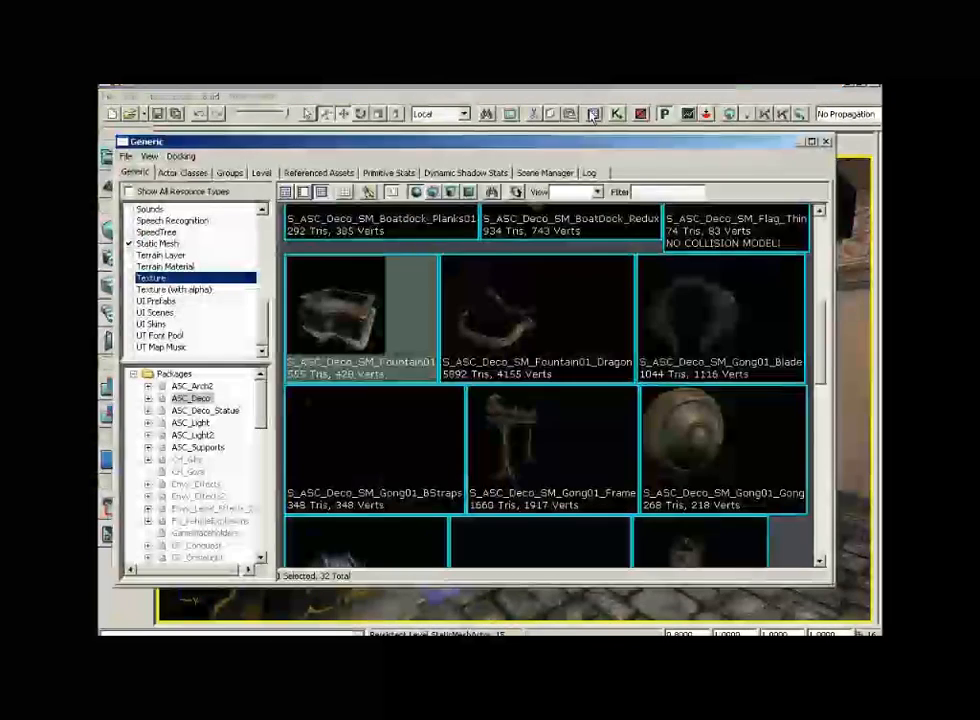
left_click(510, 318)
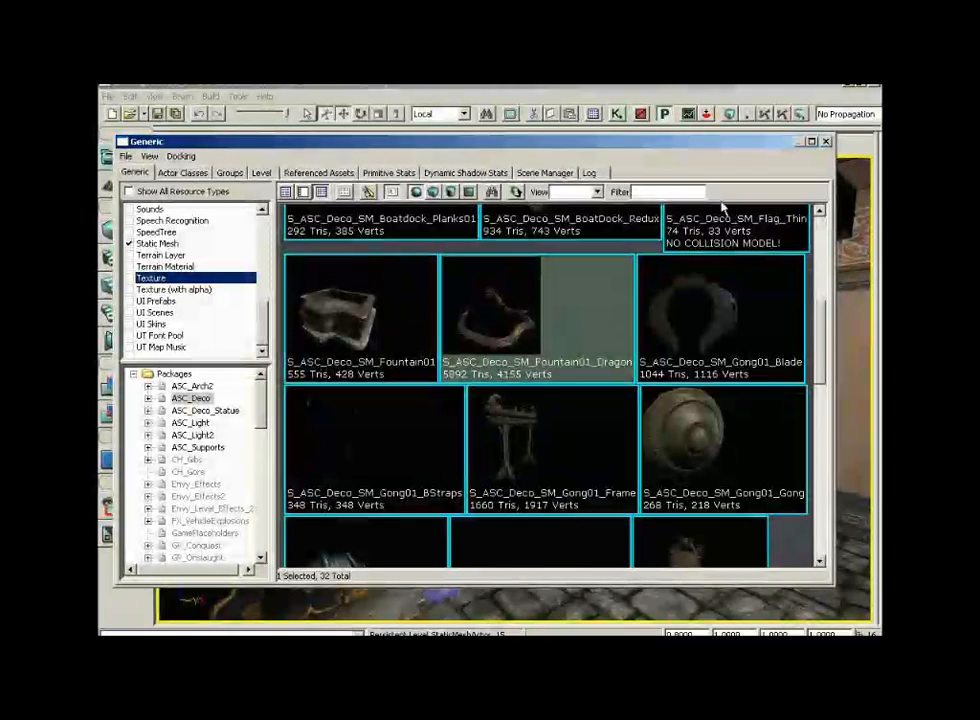
left_click(826, 143)
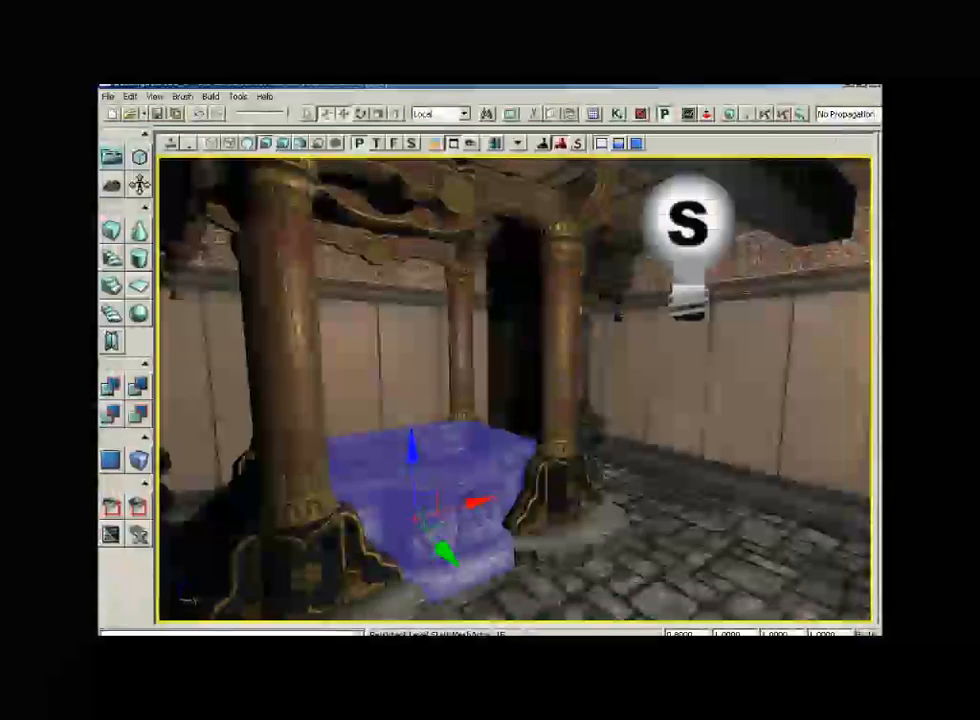
Add the S_ASC_Deco_SM_Fountain01_Dragon static mesh at the fountain between the columns
left_click_drag(514, 389, 514, 450)
right_click_drag(514, 389, 514, 500)
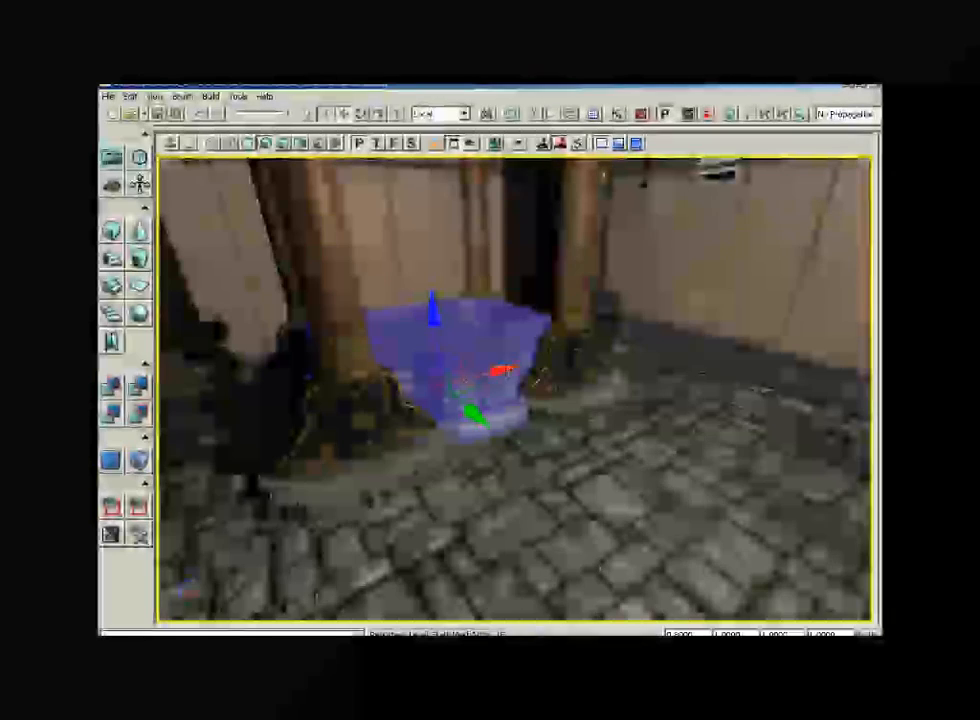
left_click_drag(505, 418, 490, 335)
right_click(505, 418)
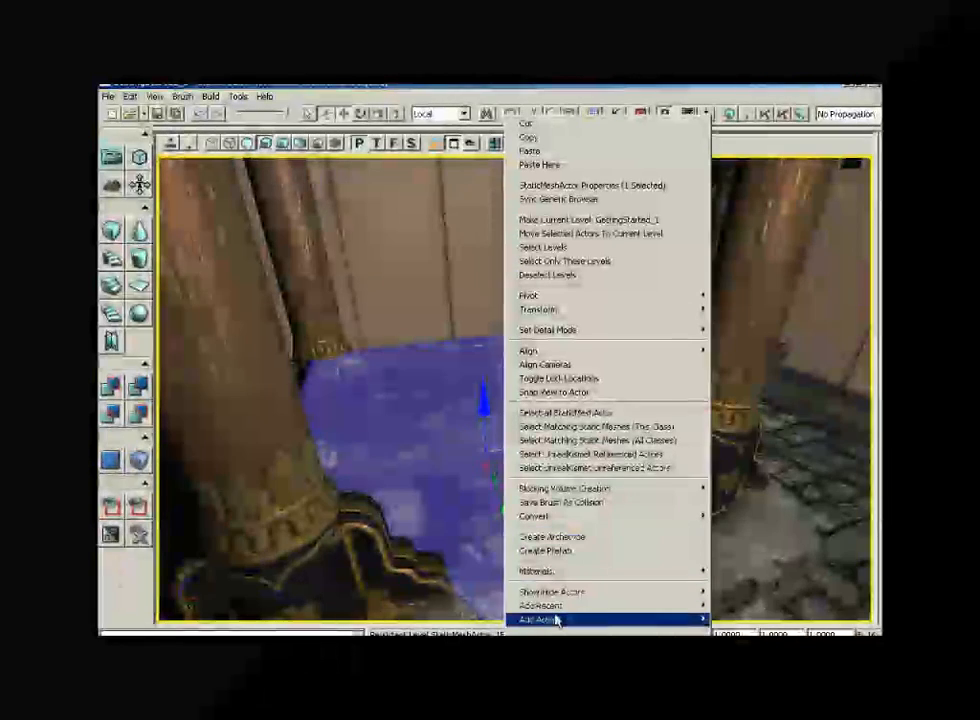
mouse_move(541, 623)
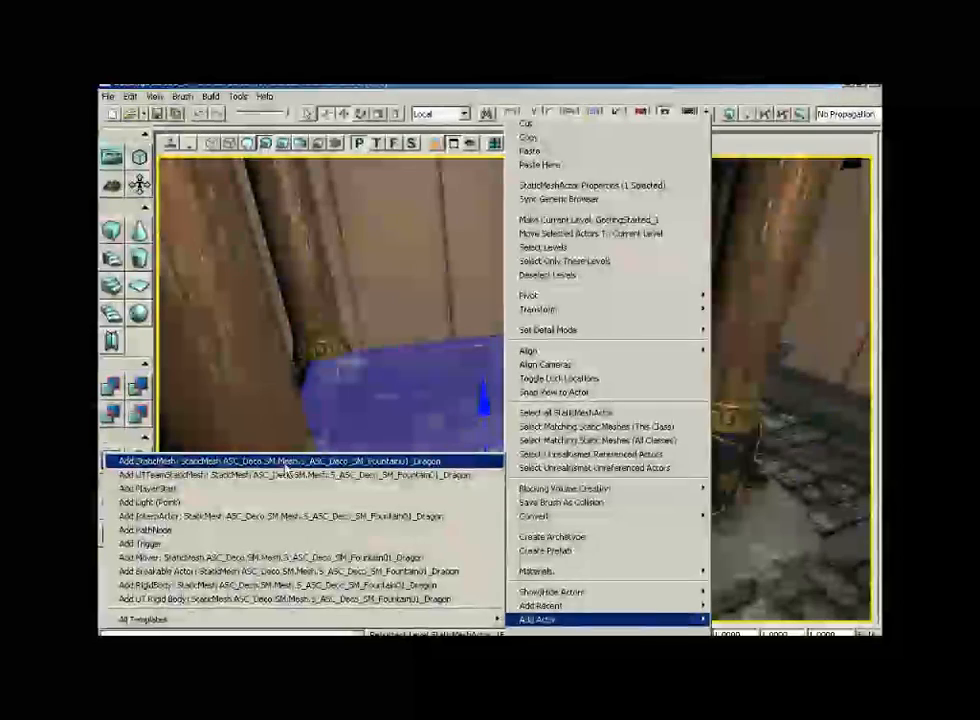
left_click(400, 461)
Set the dragon's overall draw scale to 0.7
left_click_drag(505, 418, 500, 445)
right_click_drag(500, 445, 500, 390)
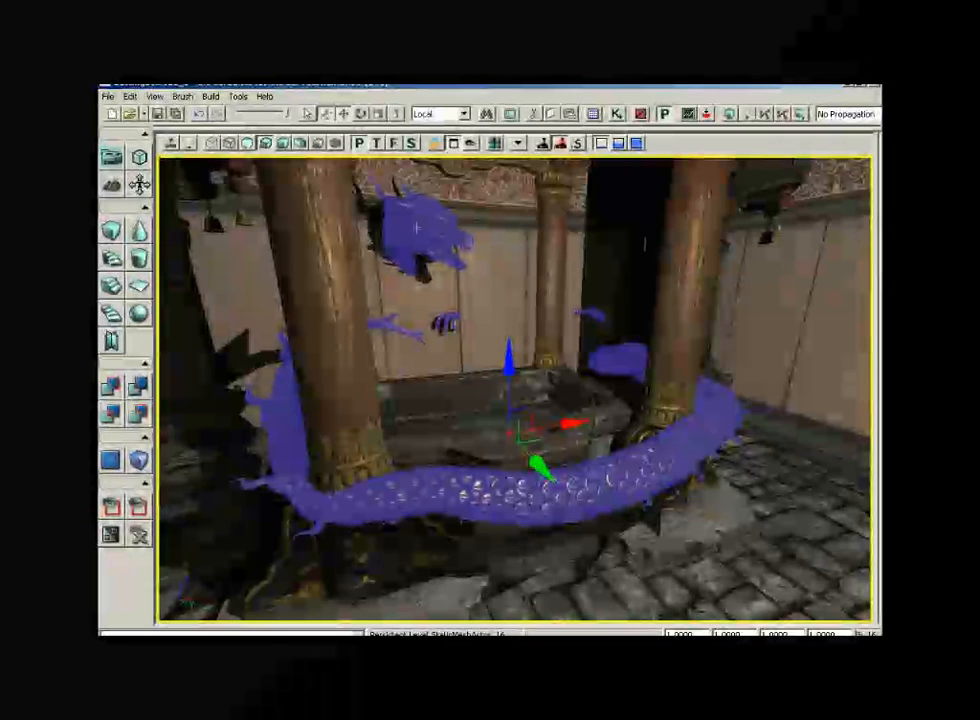
double_click(681, 633)
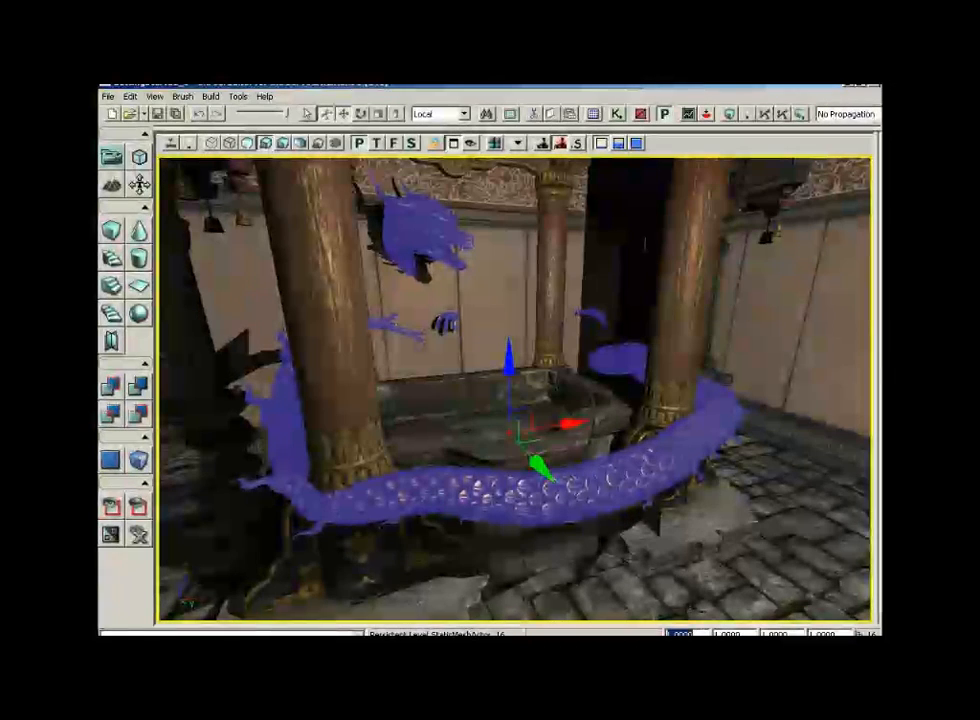
type(".7")
key("Return")
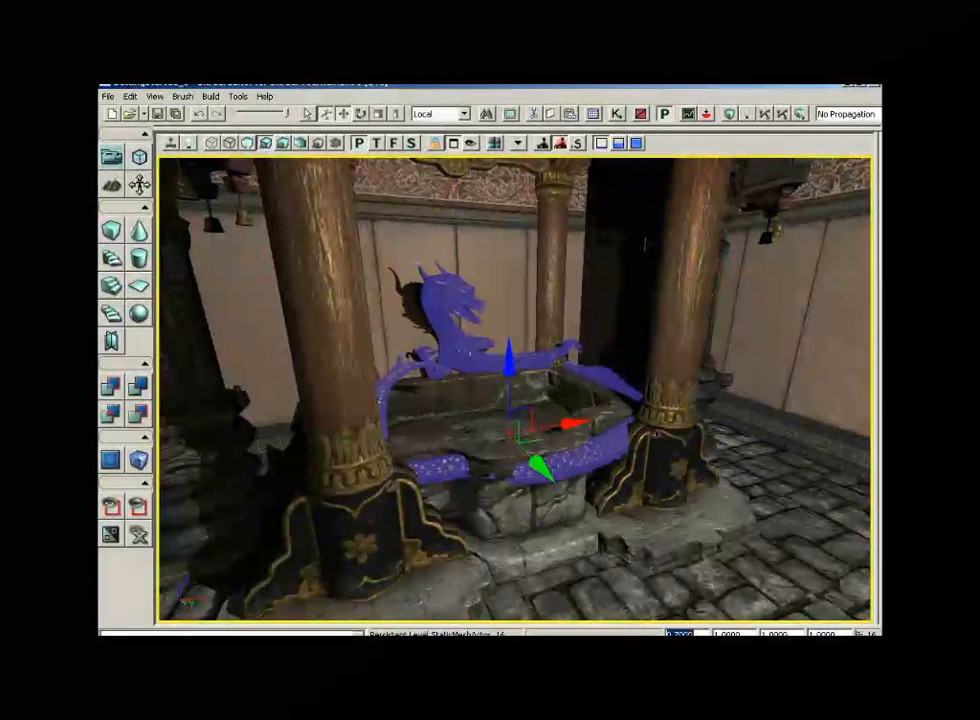
Shift the dragon so it wraps around the fountain basin and set its overall draw scale to 0.65
mouse_move(576, 394)
left_mouse_down()
mouse_move(565, 376)
mouse_move(585, 408)
left_mouse_up()
left_click_drag(515, 490, 533, 485)
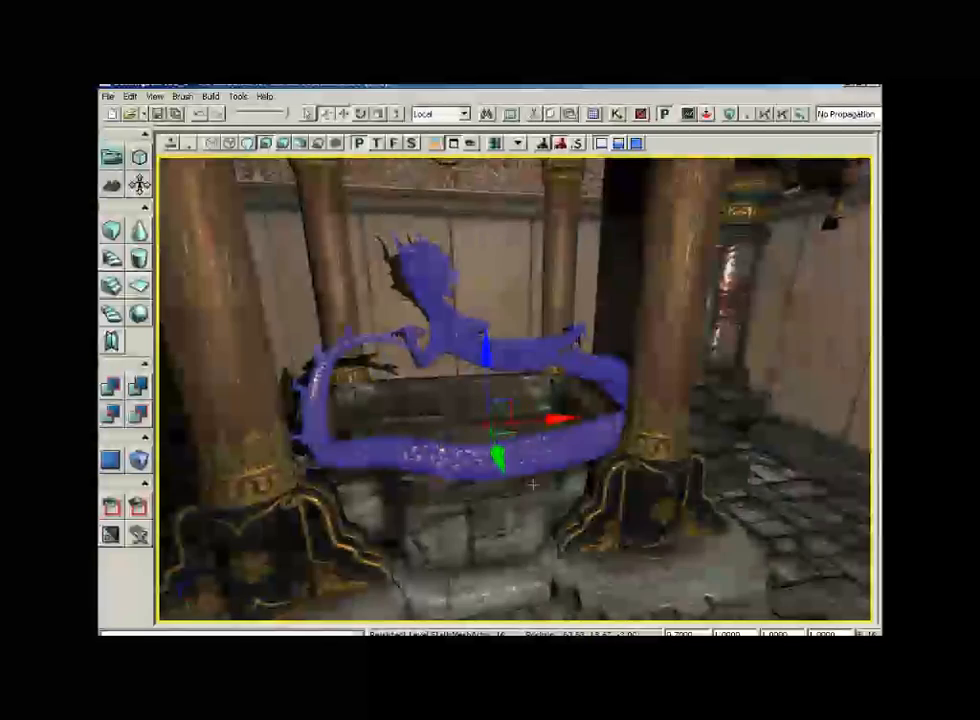
left_click_drag(576, 423, 640, 495)
left_click_drag(700, 632, 664, 632)
type(".65")
key("Return")
Raise the dragon one grid increment above the fountain's rim
left_click_drag(642, 498, 522, 453)
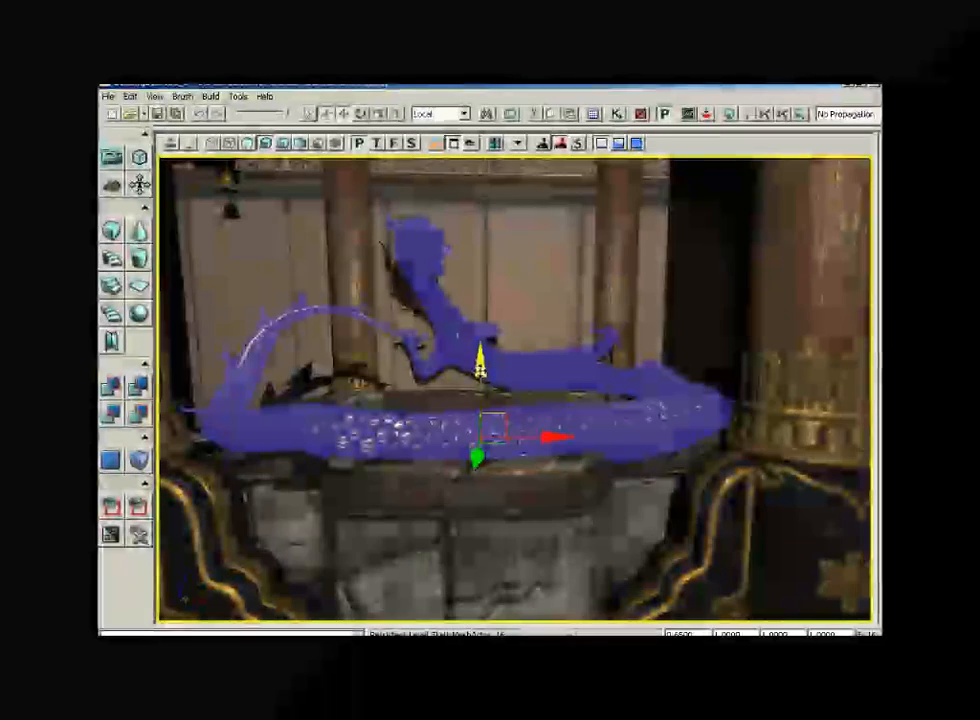
mouse_move(479, 369)
left_mouse_down()
mouse_move(478, 361)
mouse_move(479, 369)
left_mouse_up()
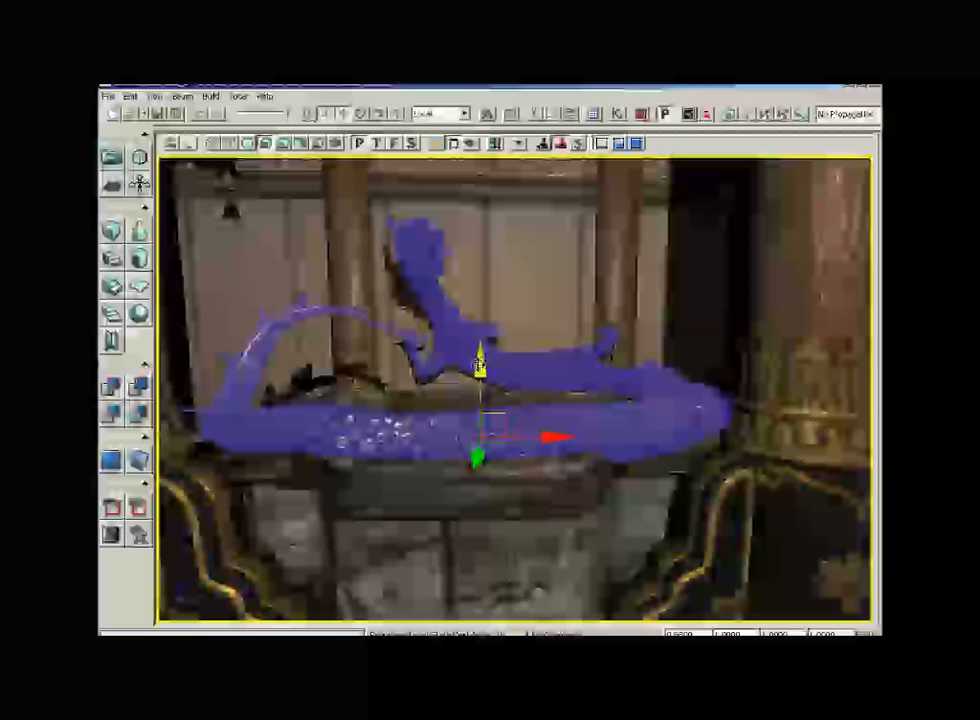
right_click_drag(479, 369, 479, 270)
middle_click_drag(604, 466, 618, 499)
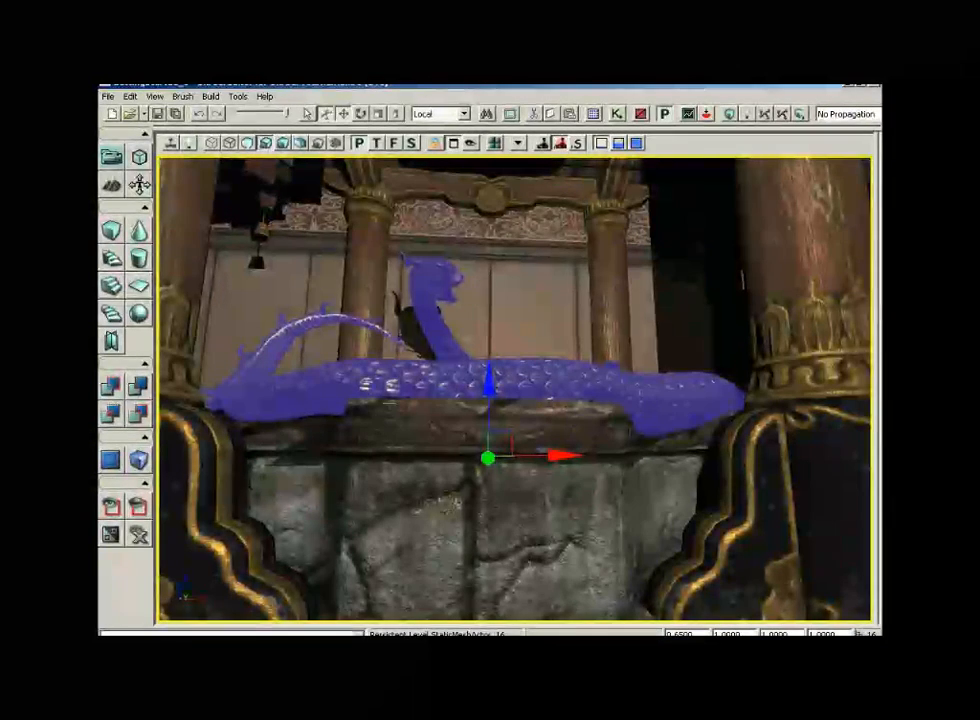
left_click_drag(489, 387, 487, 377)
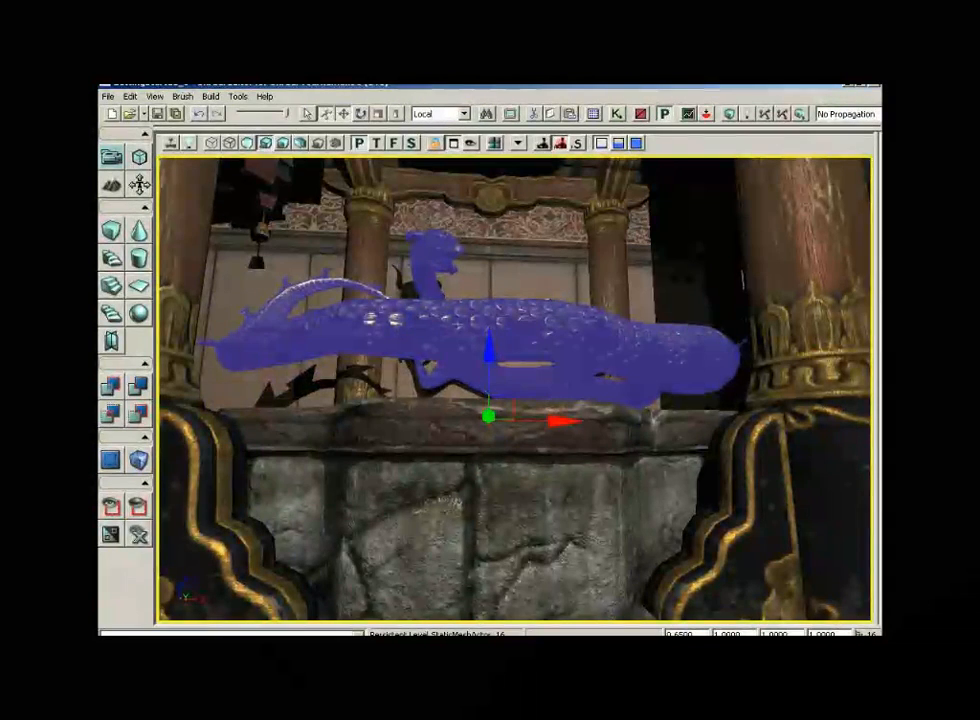
Set the drag grid to 8 and lower the dragon by 8 units toward the fountain's rim
left_click(155, 97)
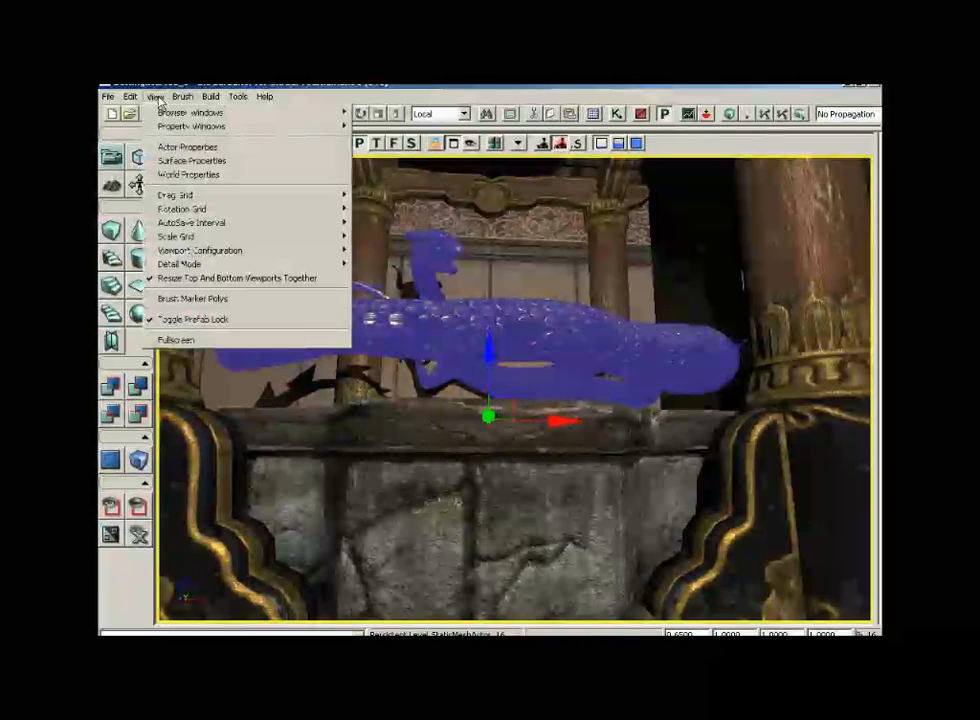
mouse_move(183, 198)
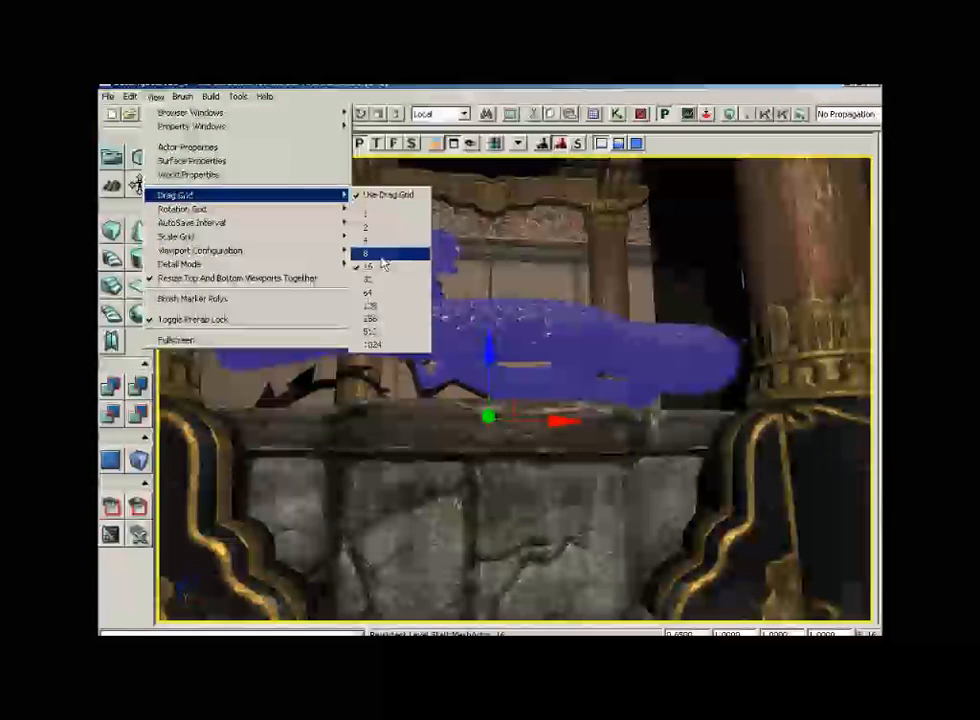
left_click(374, 253)
mouse_move(494, 351)
left_mouse_down()
mouse_move(489, 366)
mouse_move(490, 348)
left_mouse_up()
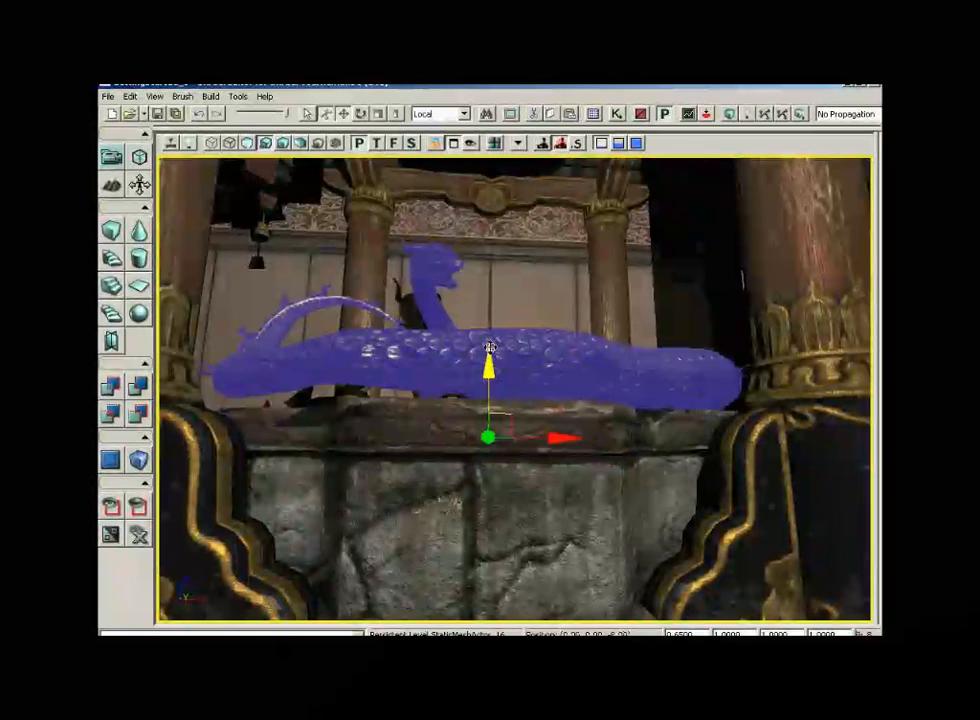
Set the drag grid to 4 and lower the dragon slightly until its body rests on the fountain's rim
right_click_drag(419, 372, 419, 410)
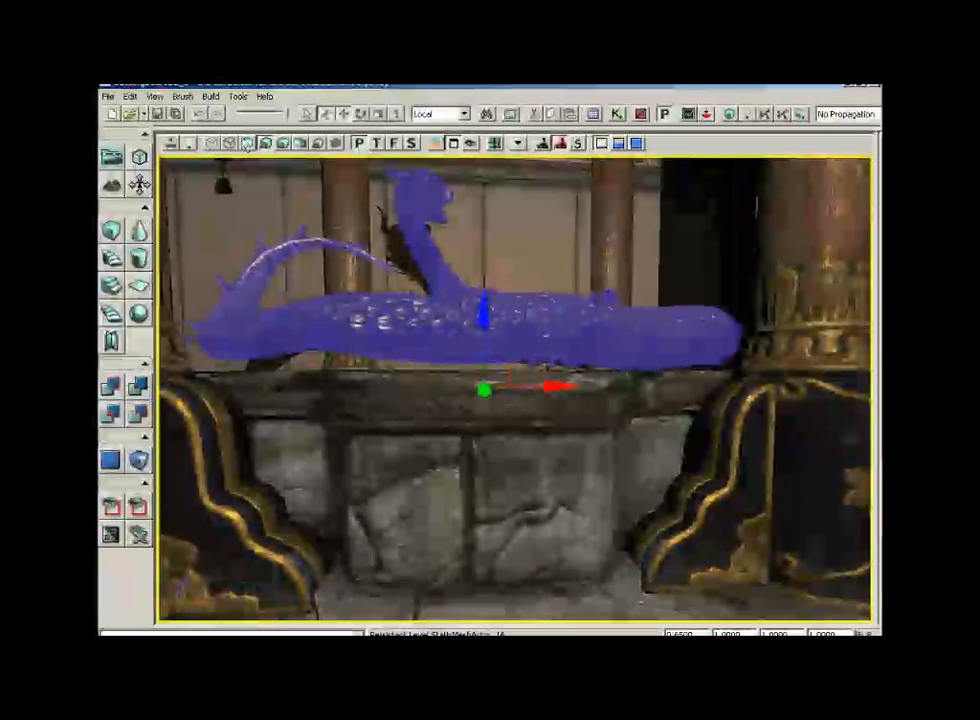
left_click(155, 96)
mouse_move(333, 197)
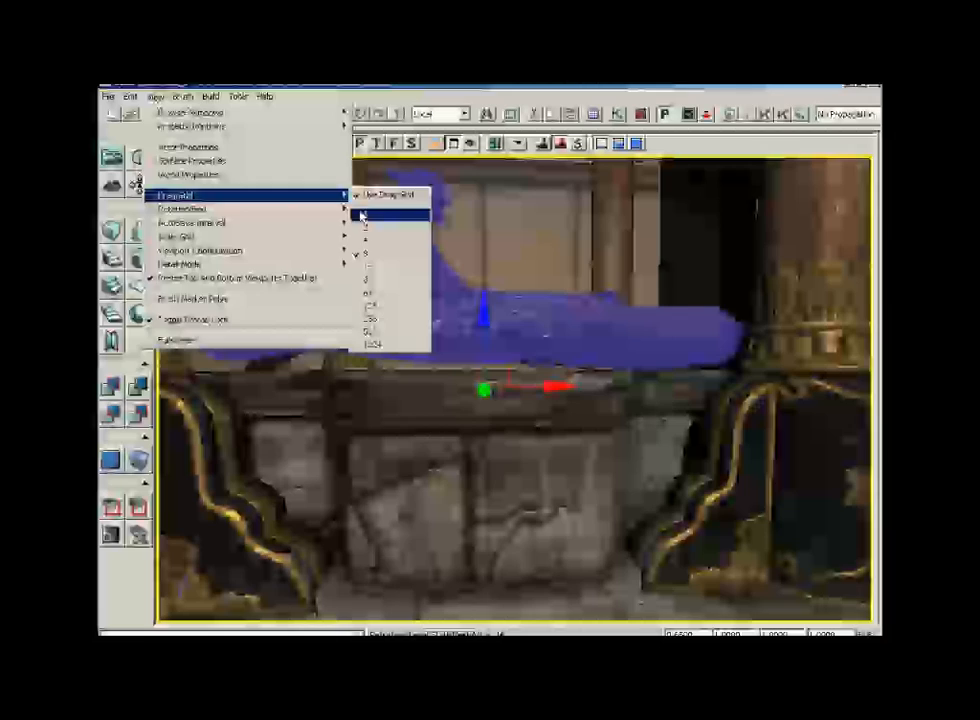
left_click(368, 241)
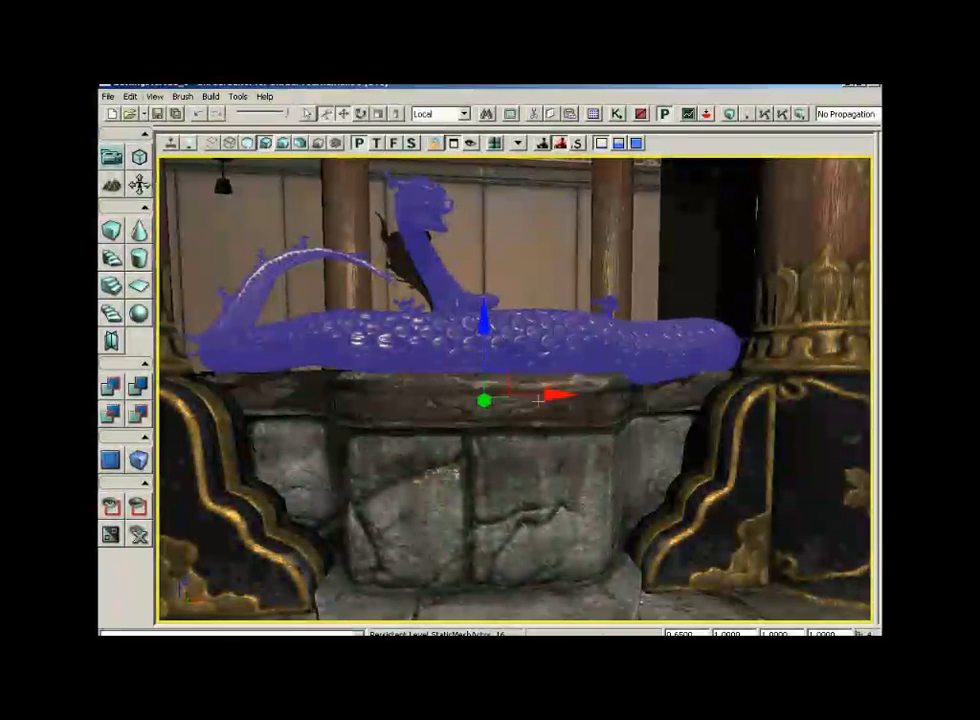
middle_click_drag(553, 391, 809, 400)
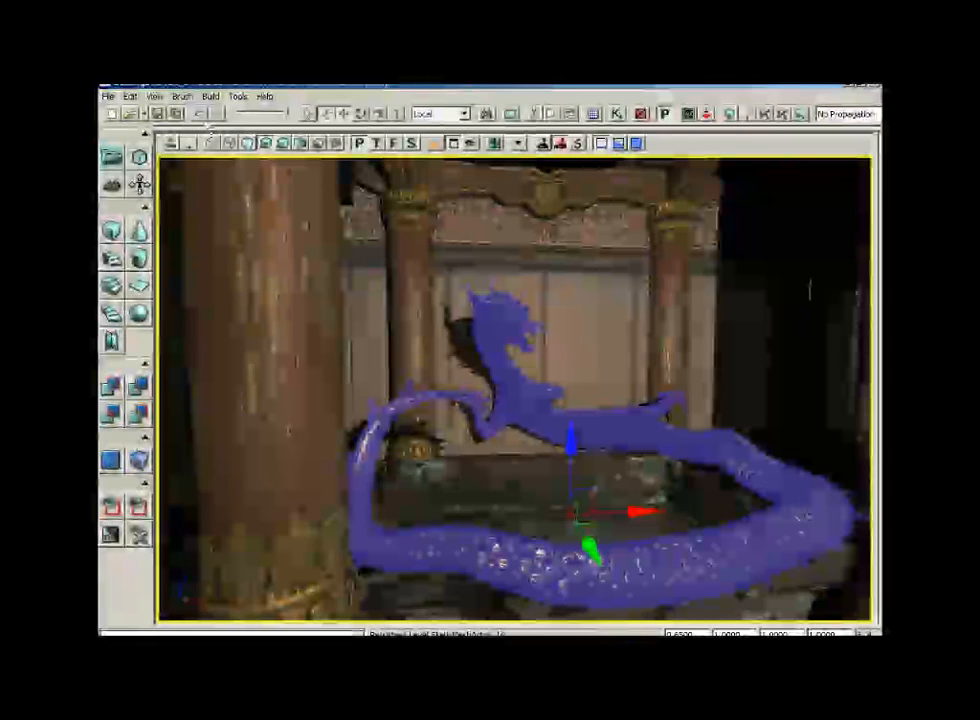
Set the drag grid back to 16 and check the dragon's fit on the fountain
left_click(155, 96)
mouse_move(170, 197)
left_click(372, 267)
left_click_drag(372, 267, 372, 400)
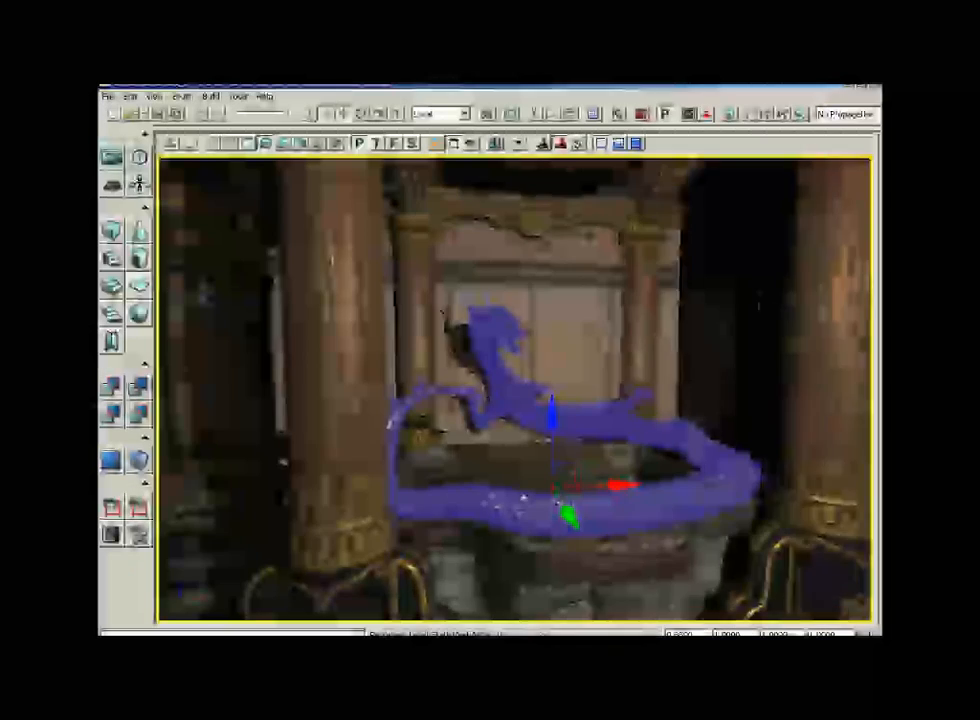
right_click_drag(372, 400, 372, 460)
left_click_drag(641, 290, 641, 345)
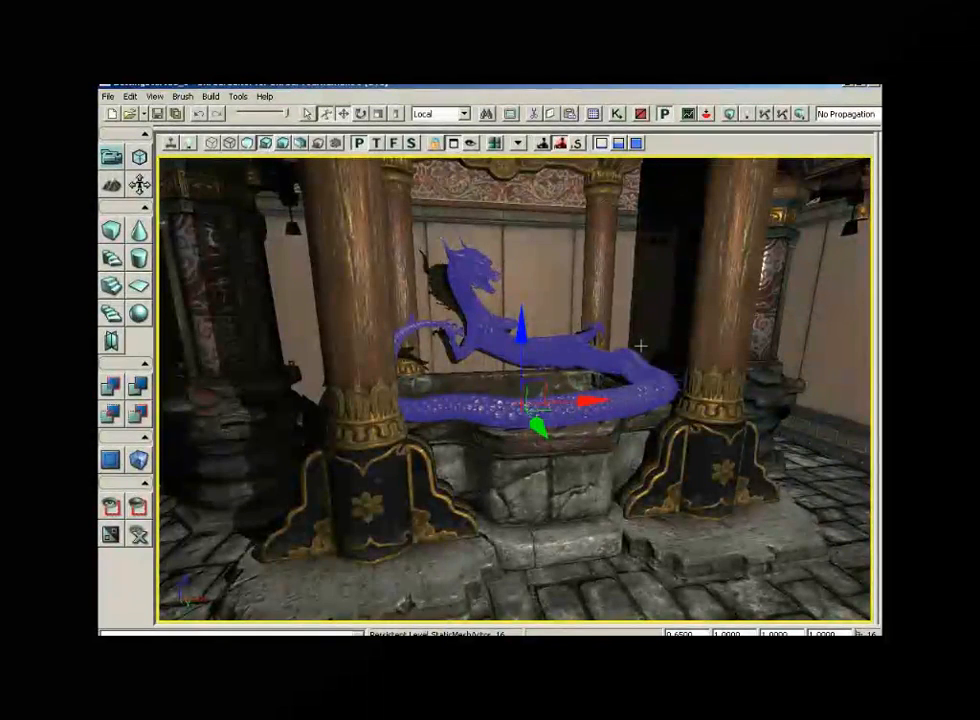
Select the S_ASC_Deco_SM_Gong01_Blade static mesh and move the browser window aside to expose the bare panelled wall
left_click_drag(649, 450, 724, 518)
right_click_drag(590, 451, 330, 430)
left_click_drag(330, 430, 270, 440)
right_click_drag(592, 458, 540, 488)
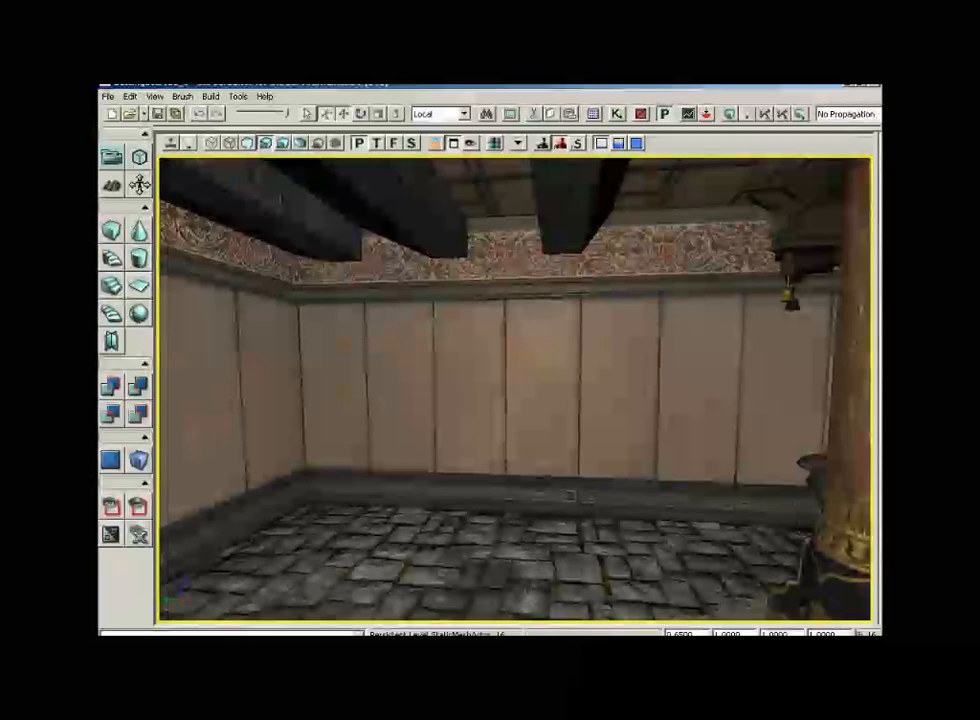
left_click(593, 114)
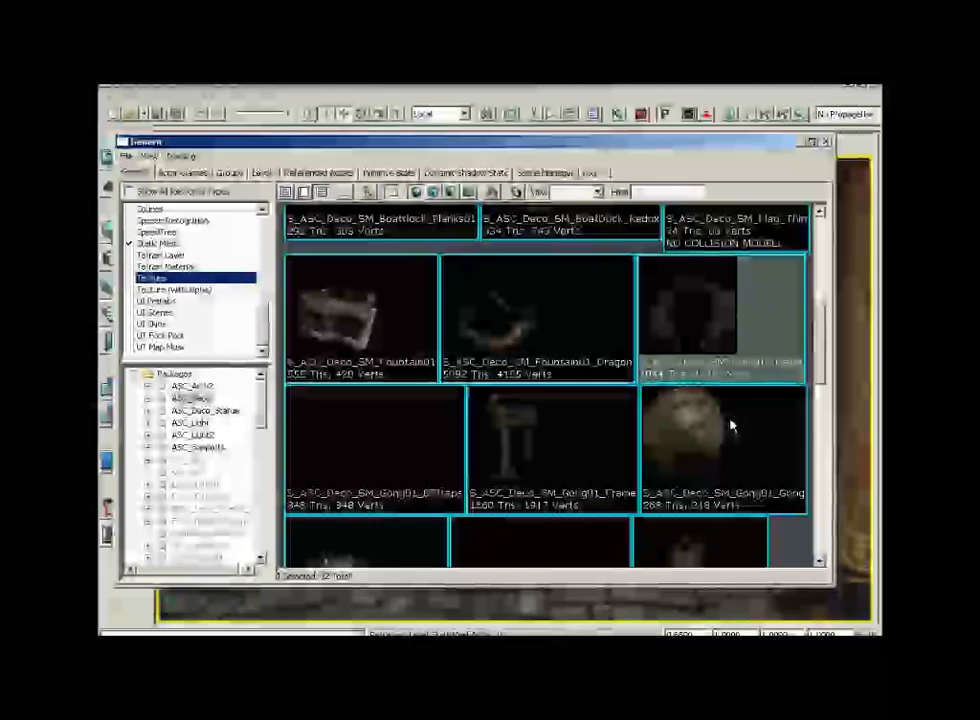
left_click(706, 430)
left_click(711, 313)
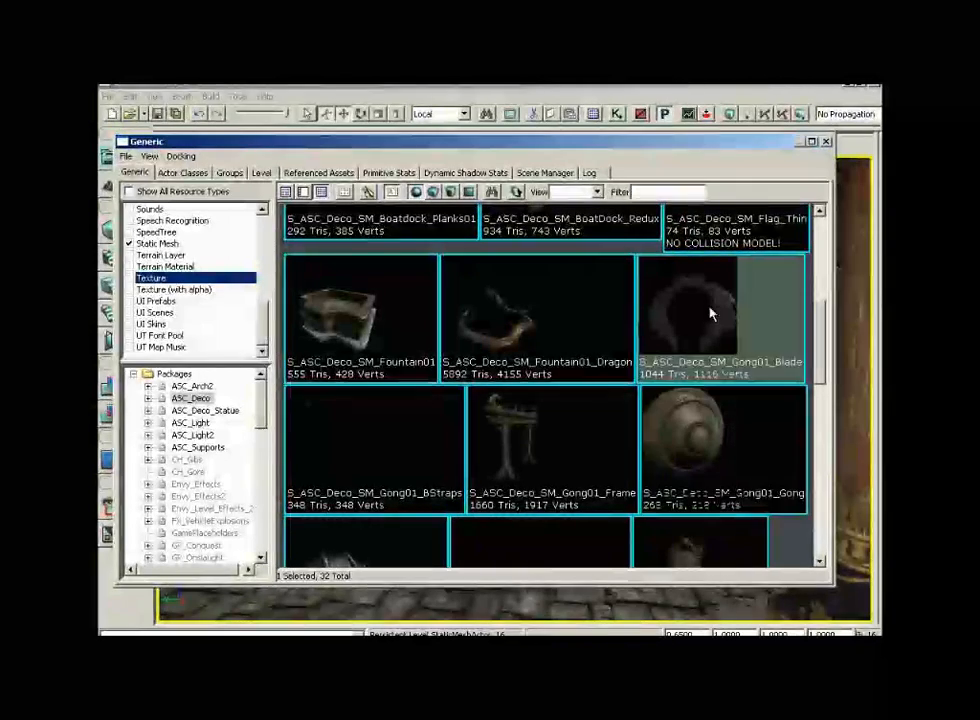
left_click_drag(706, 149, 217, 137)
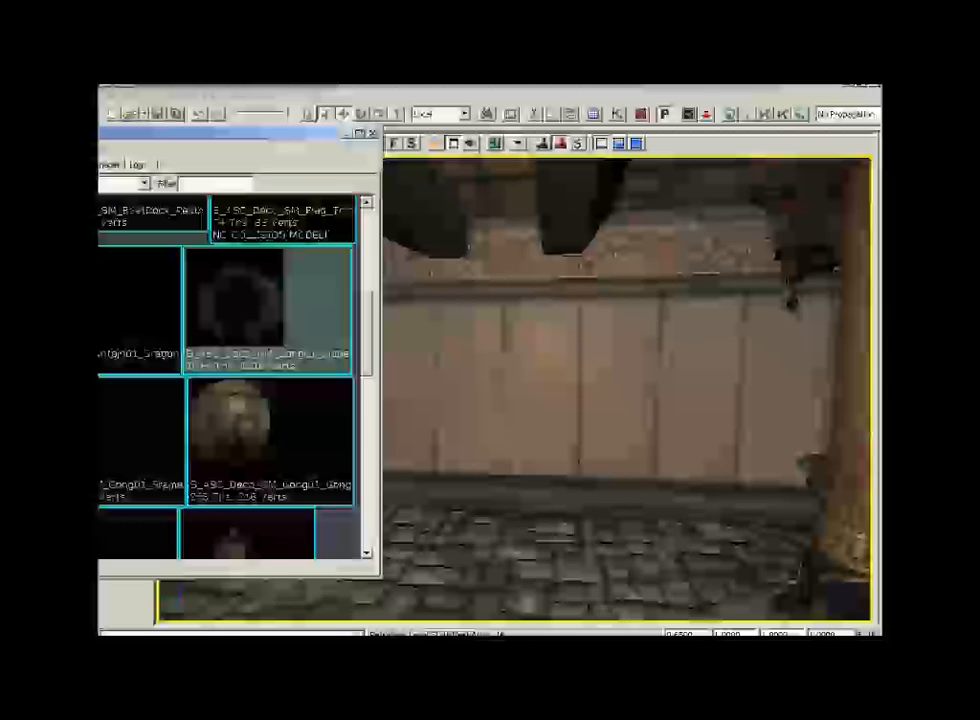
Add the gong blade static mesh to the panelled wall and lower it below the wall's patterned trim
right_click(575, 346)
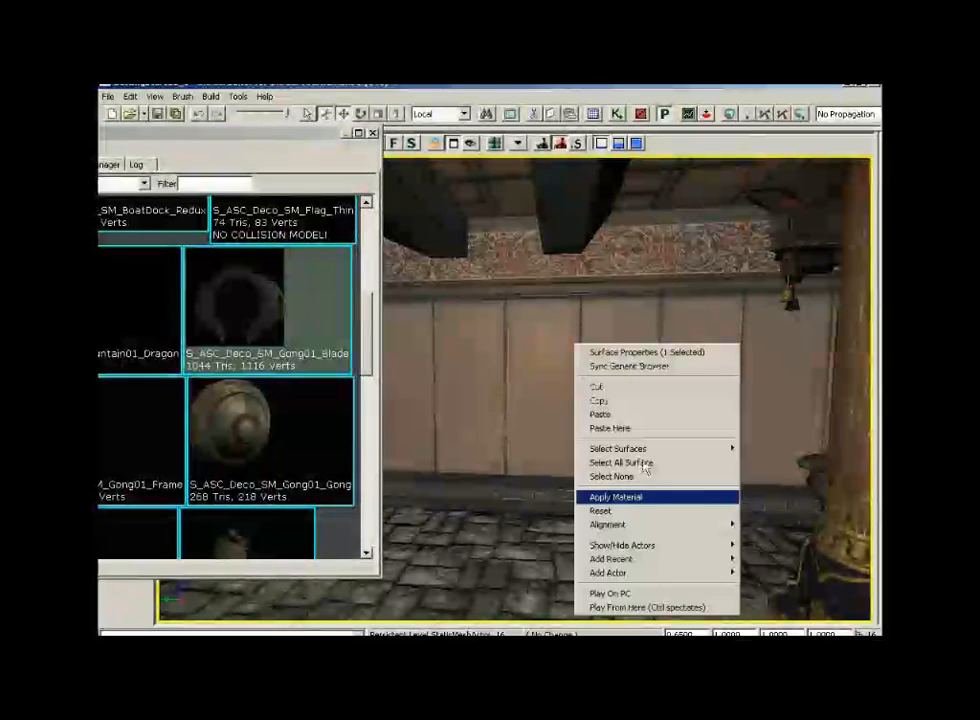
mouse_move(645, 572)
left_click(478, 428)
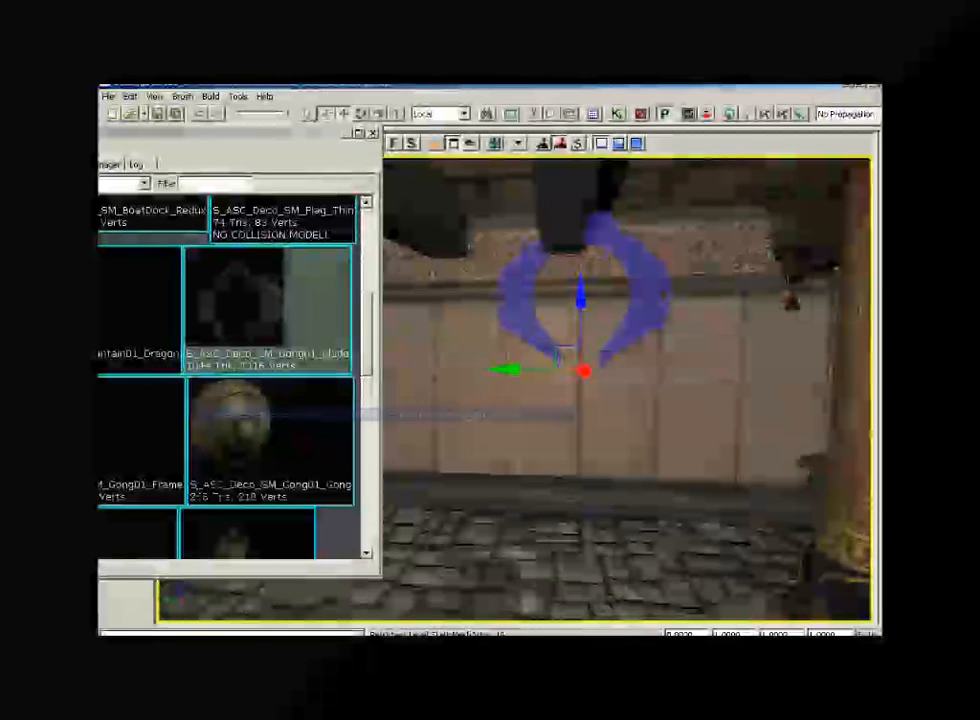
left_click_drag(578, 318, 578, 390)
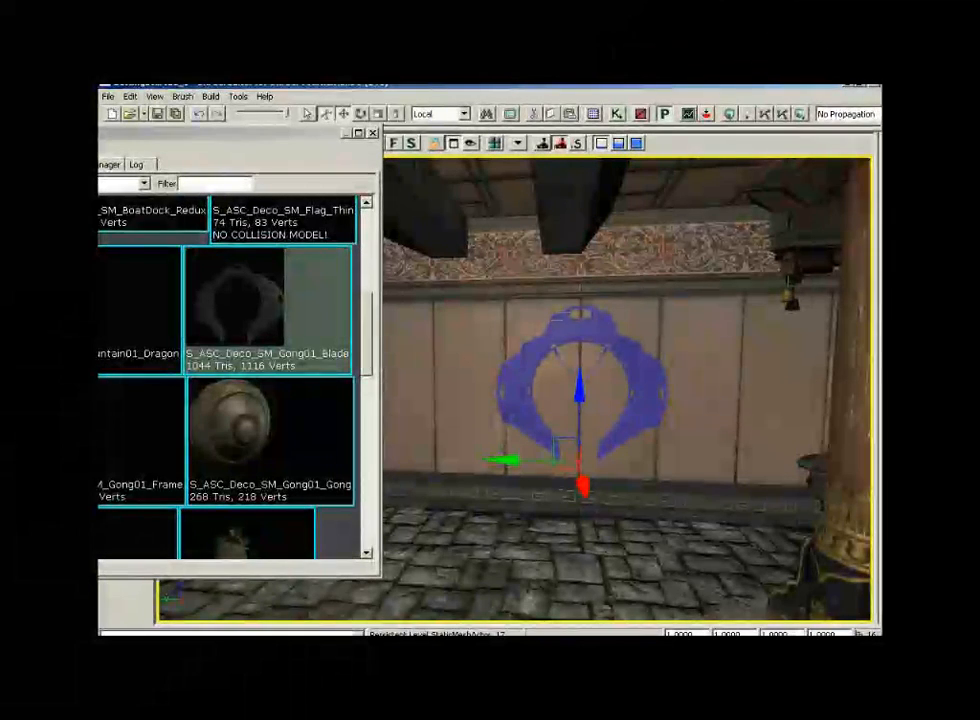
Slide the gong blade sideways along the wall to centre it on a panel seam and deselect it
right_click_drag(510, 459, 472, 510)
left_click_drag(651, 460, 705, 403)
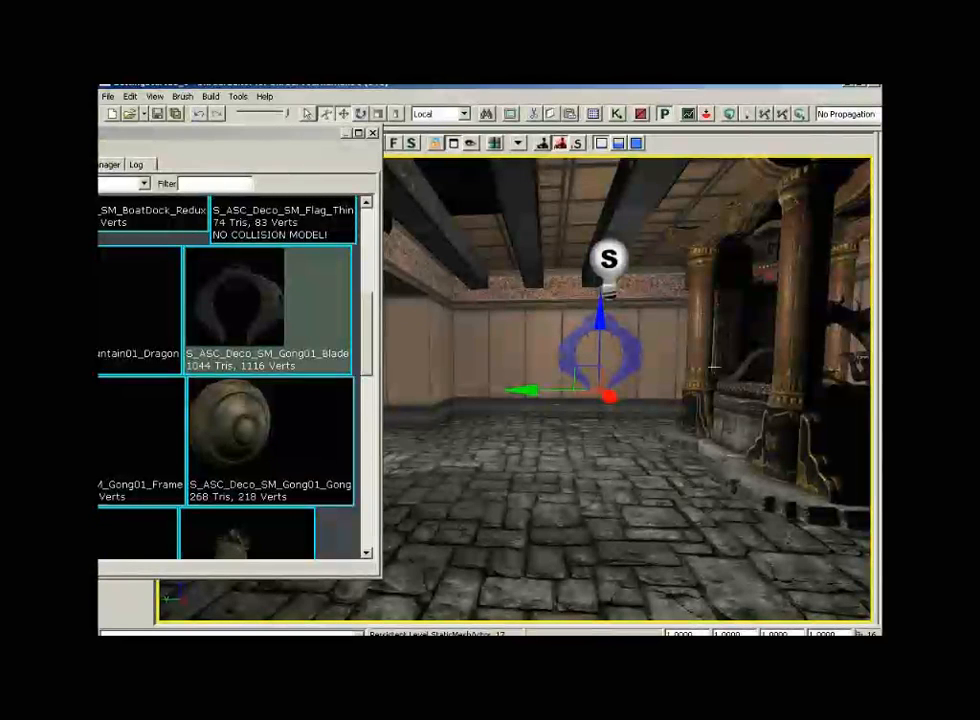
left_click_drag(527, 390, 499, 388)
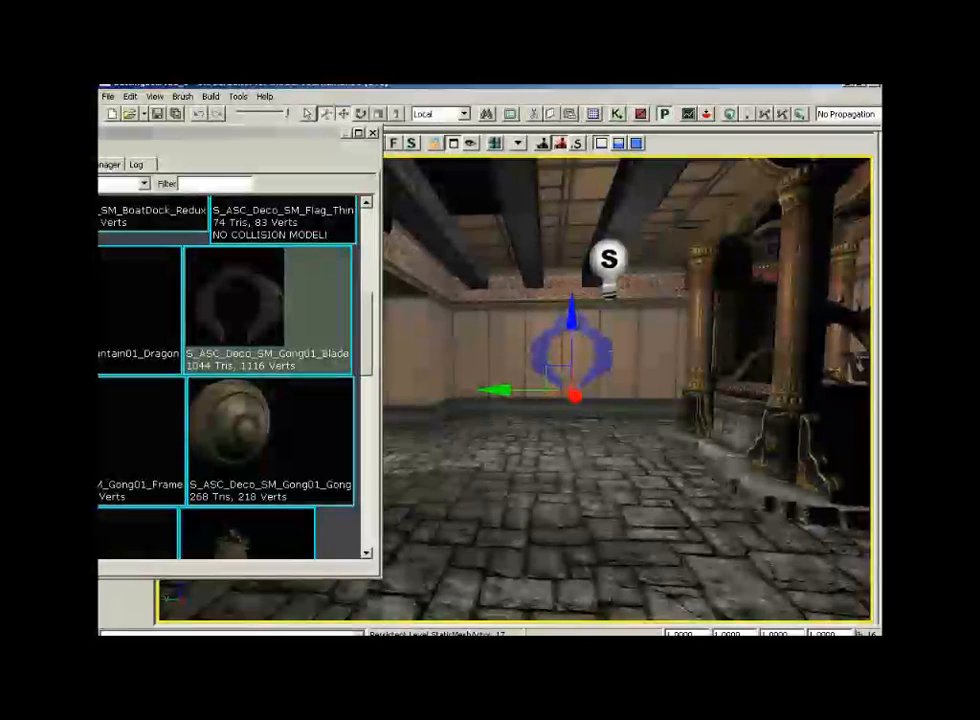
left_click_drag(461, 530, 468, 430)
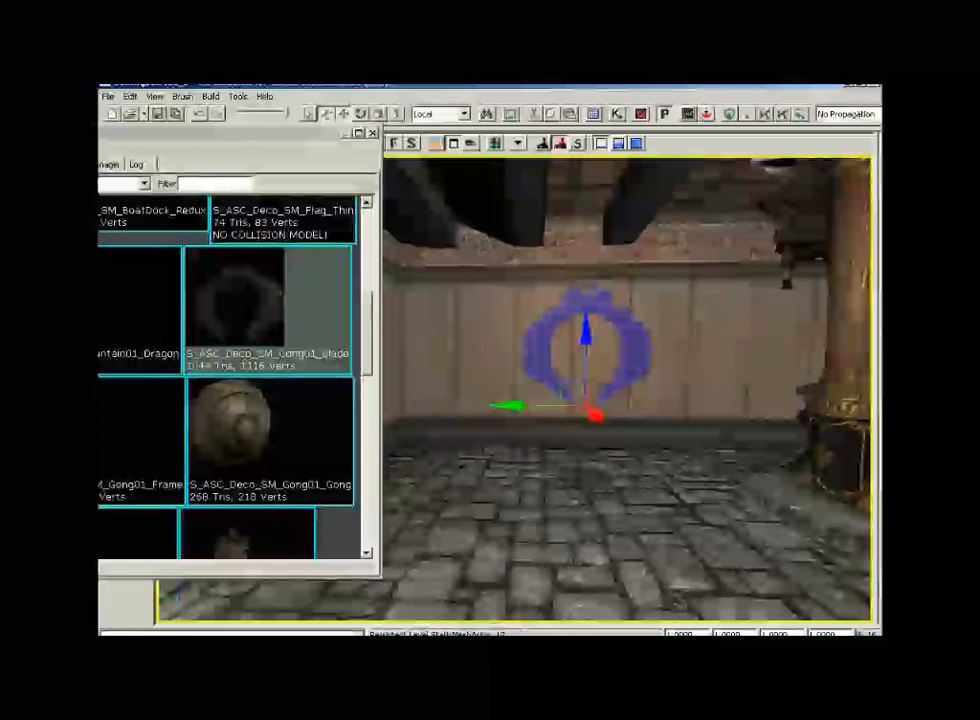
mouse_move(513, 405)
left_mouse_down()
mouse_move(556, 405)
mouse_move(508, 403)
mouse_move(522, 402)
left_mouse_up()
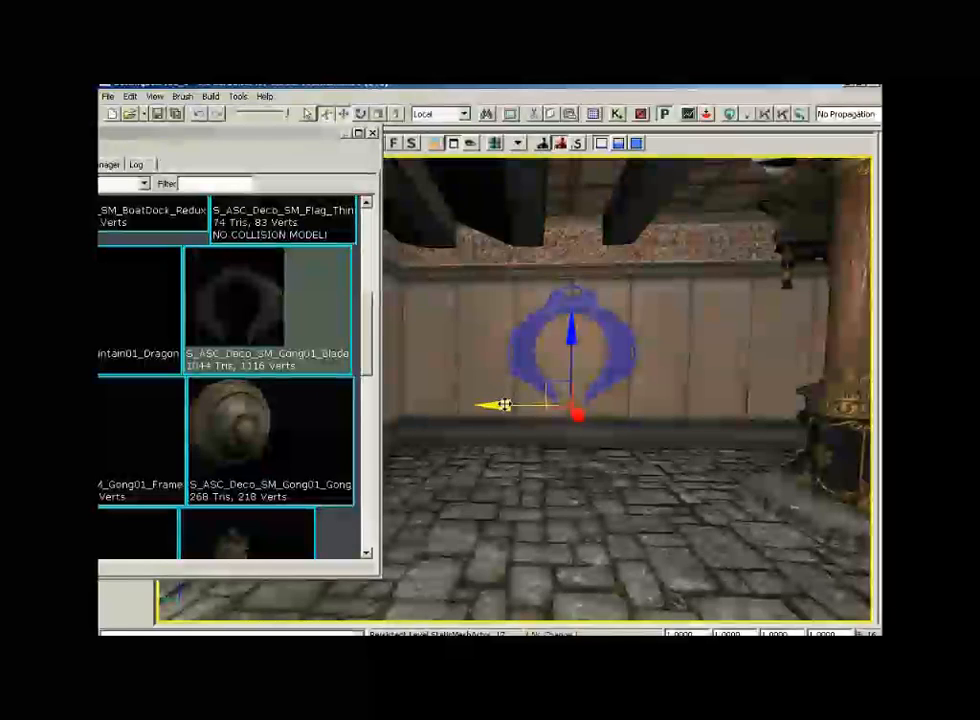
left_click_drag(503, 404, 505, 403)
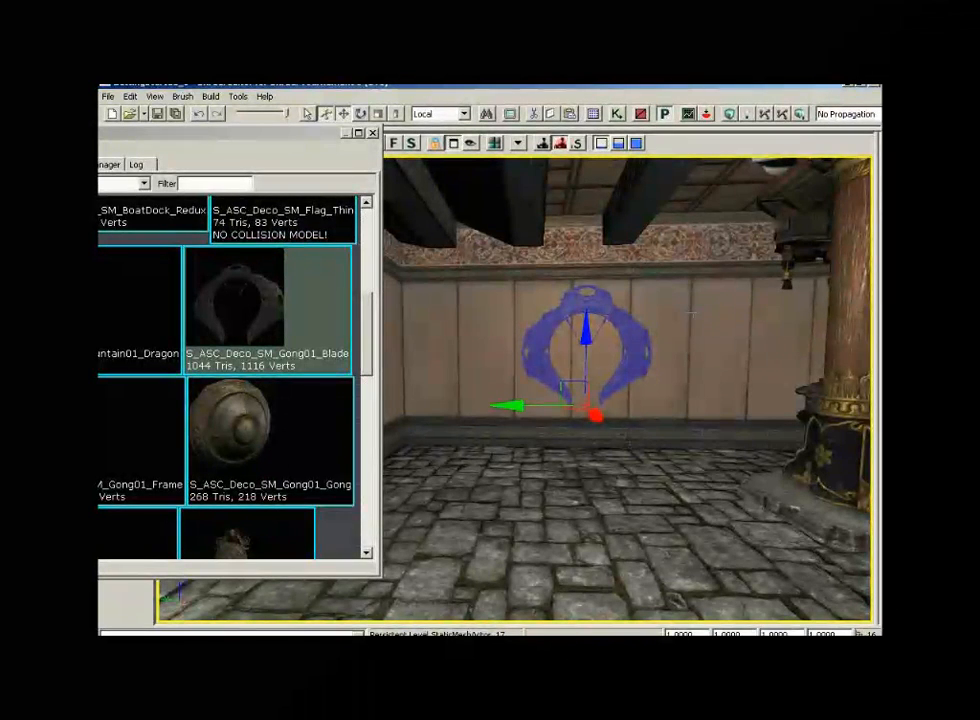
left_click(691, 314)
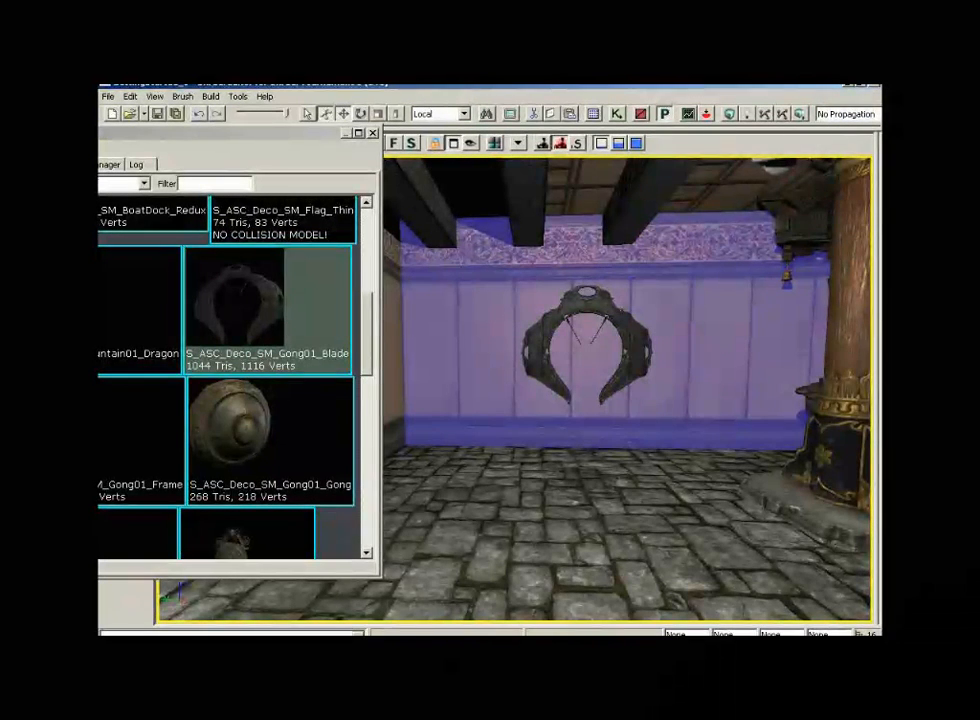